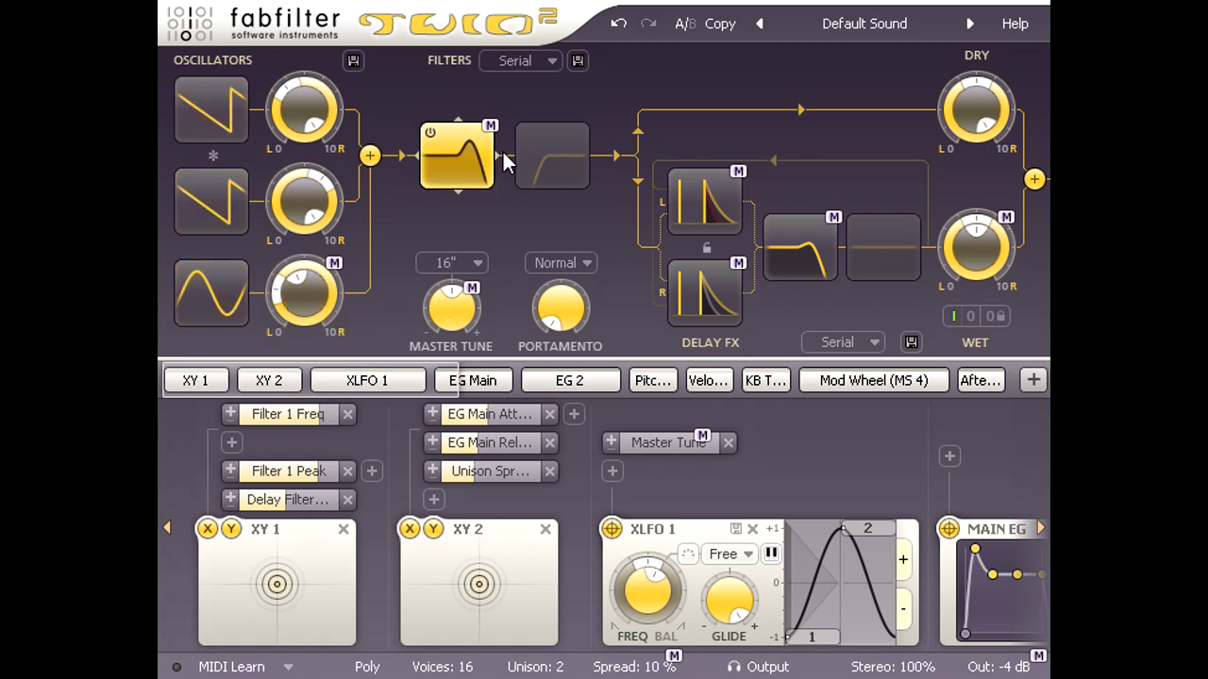
Inspect the lower and upper delay modules of the Default Sound patch.
click(706, 289)
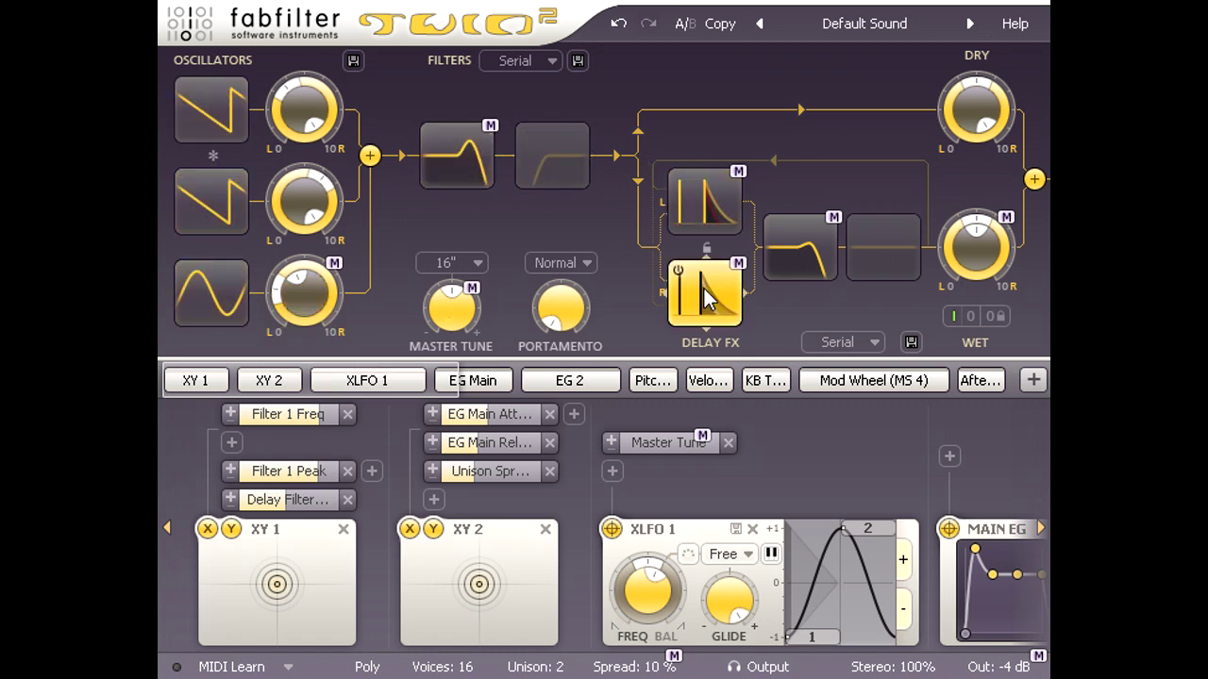
click(710, 207)
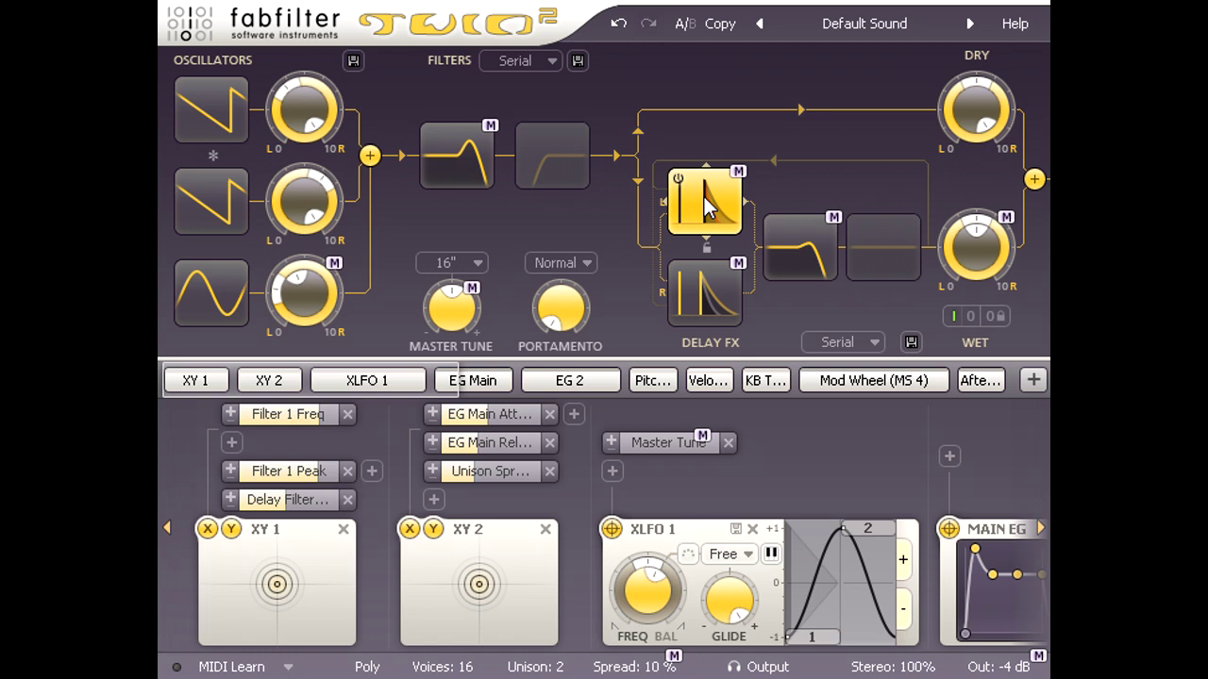
scroll(335, 396, right, 2)
drag(335, 385, 562, 393)
Load Clean, remove XY 1 and both MIDI modulators, and stretch Main EG release to ~1.4 s.
click(871, 29)
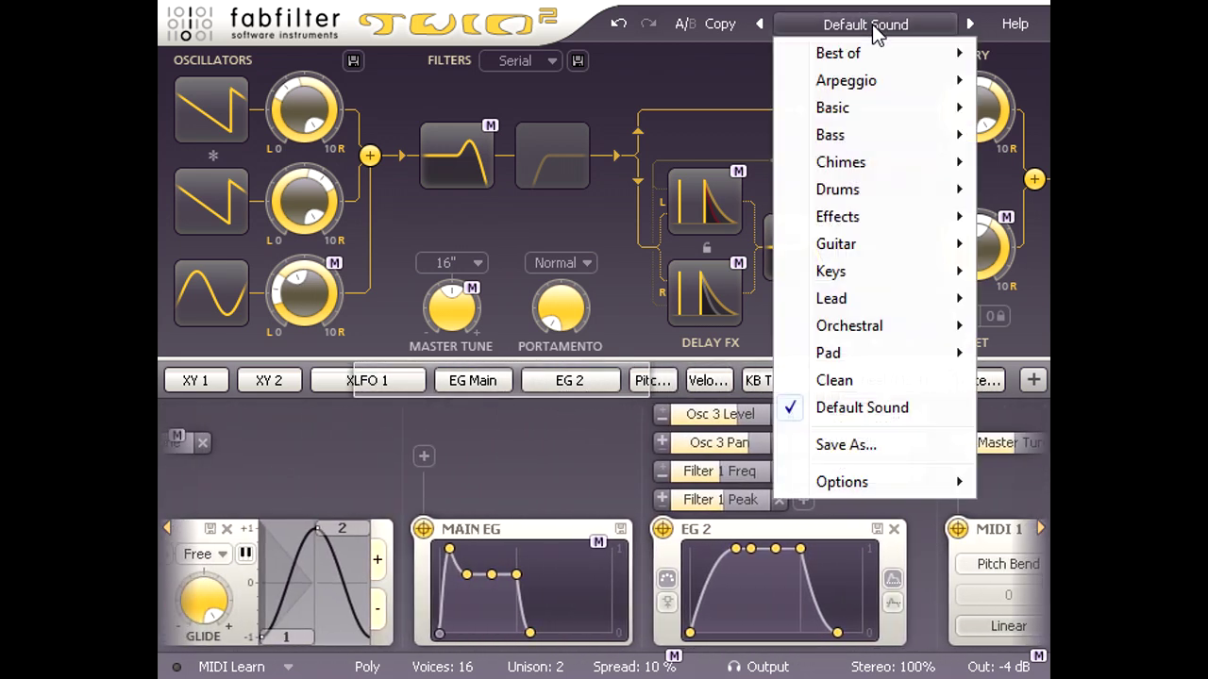
click(834, 380)
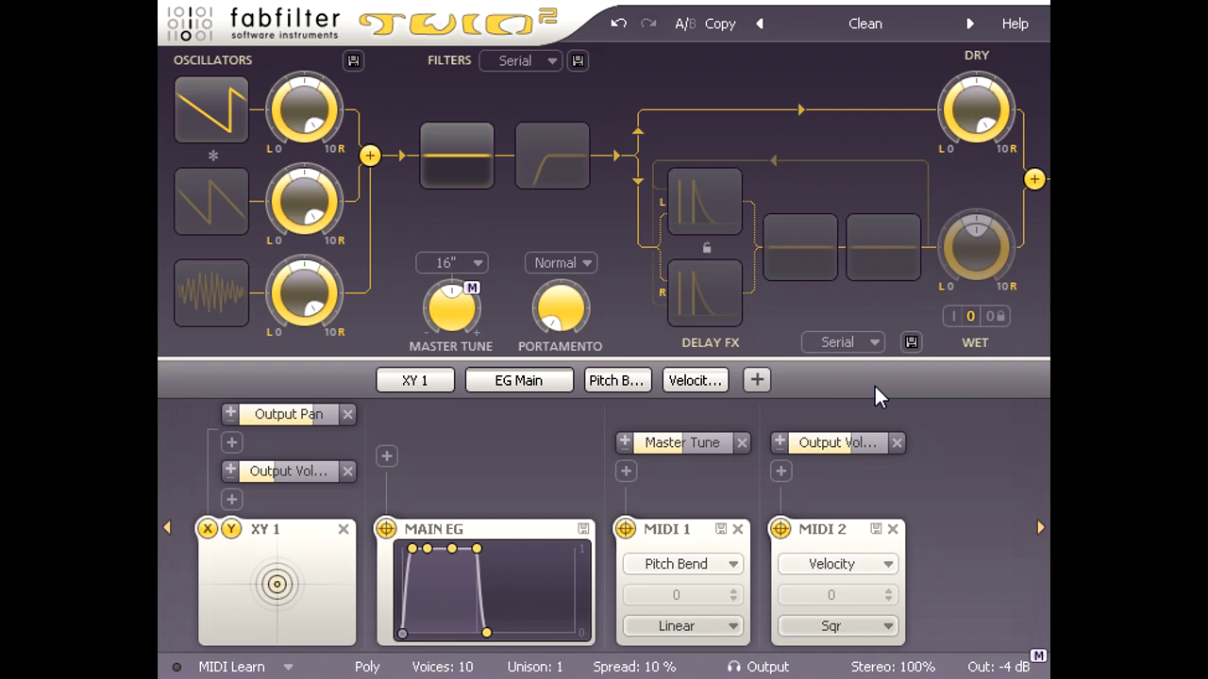
click(343, 529)
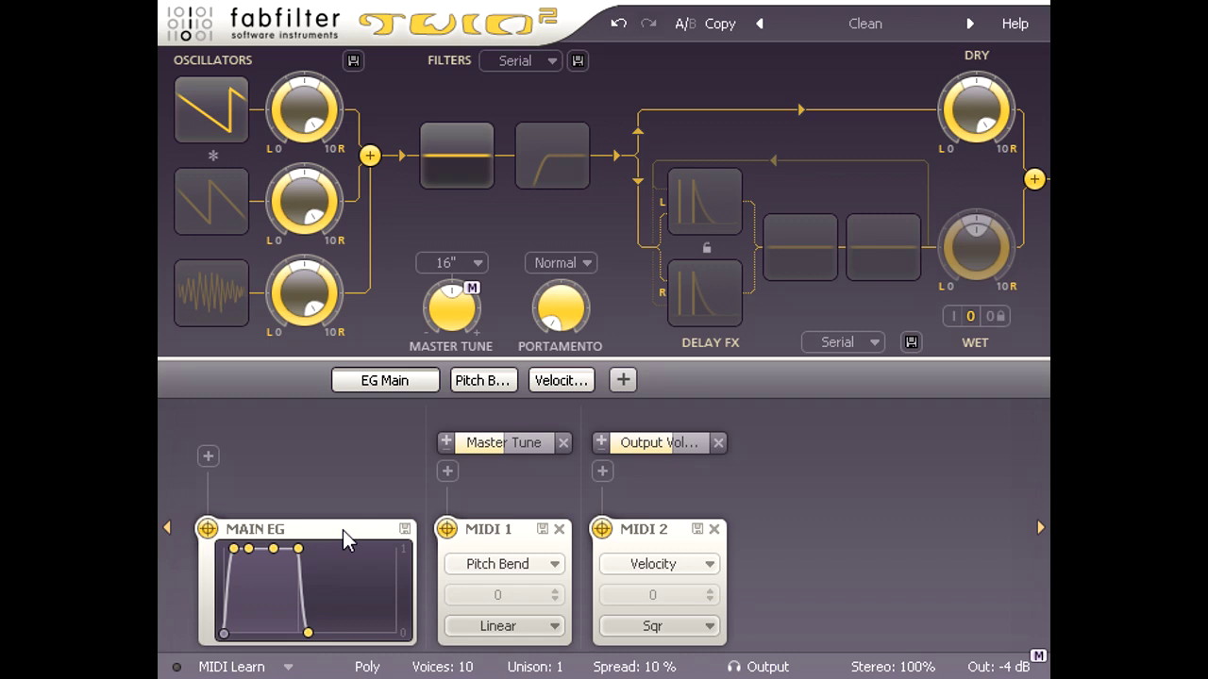
click(559, 529)
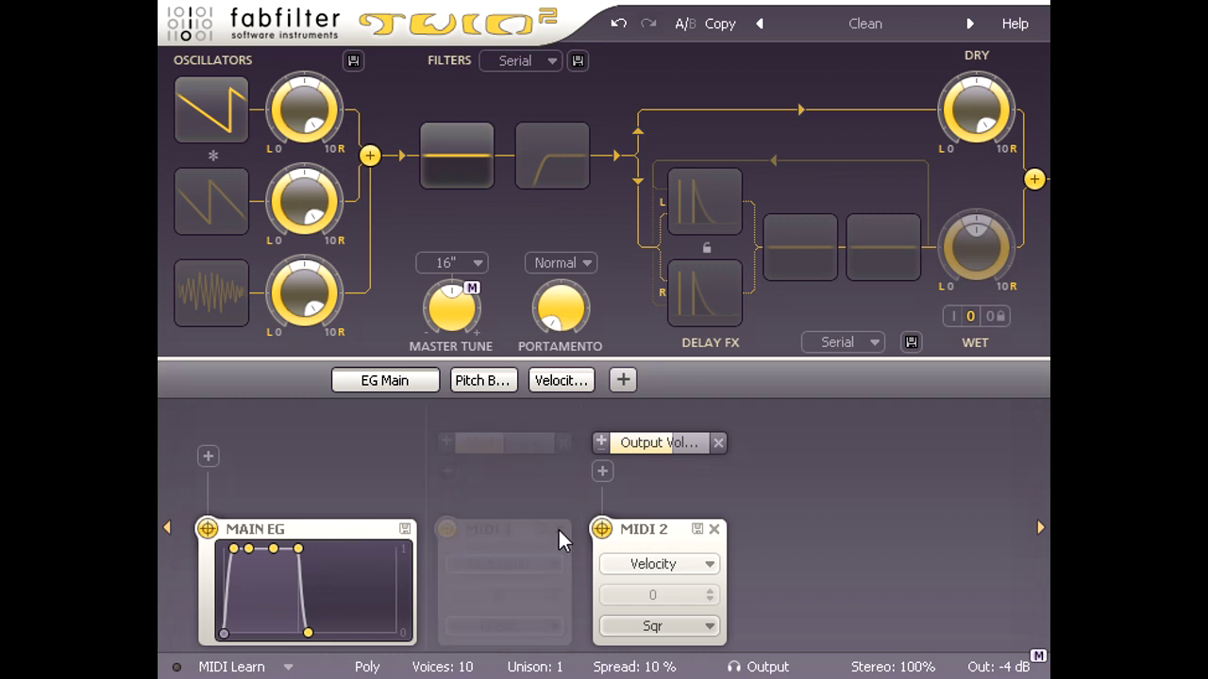
click(560, 529)
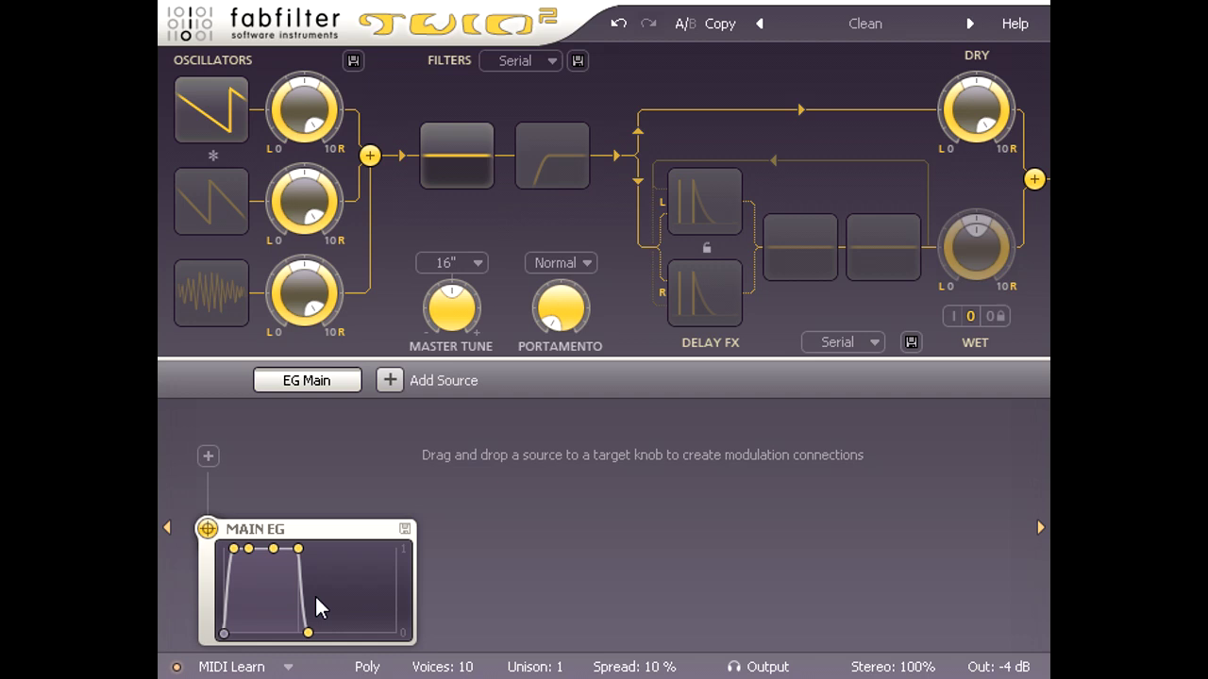
drag(308, 632, 340, 635)
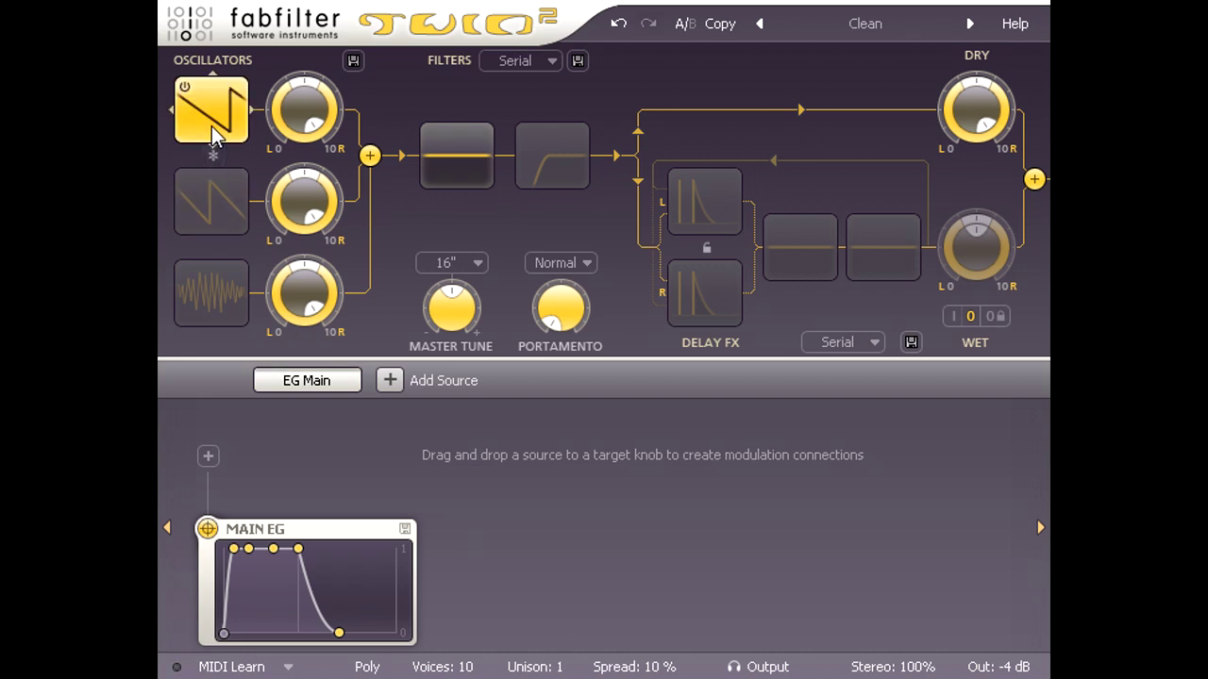
Enable oscillator 2 with Scale set to 1 octave and a slight downward detune.
click(185, 185)
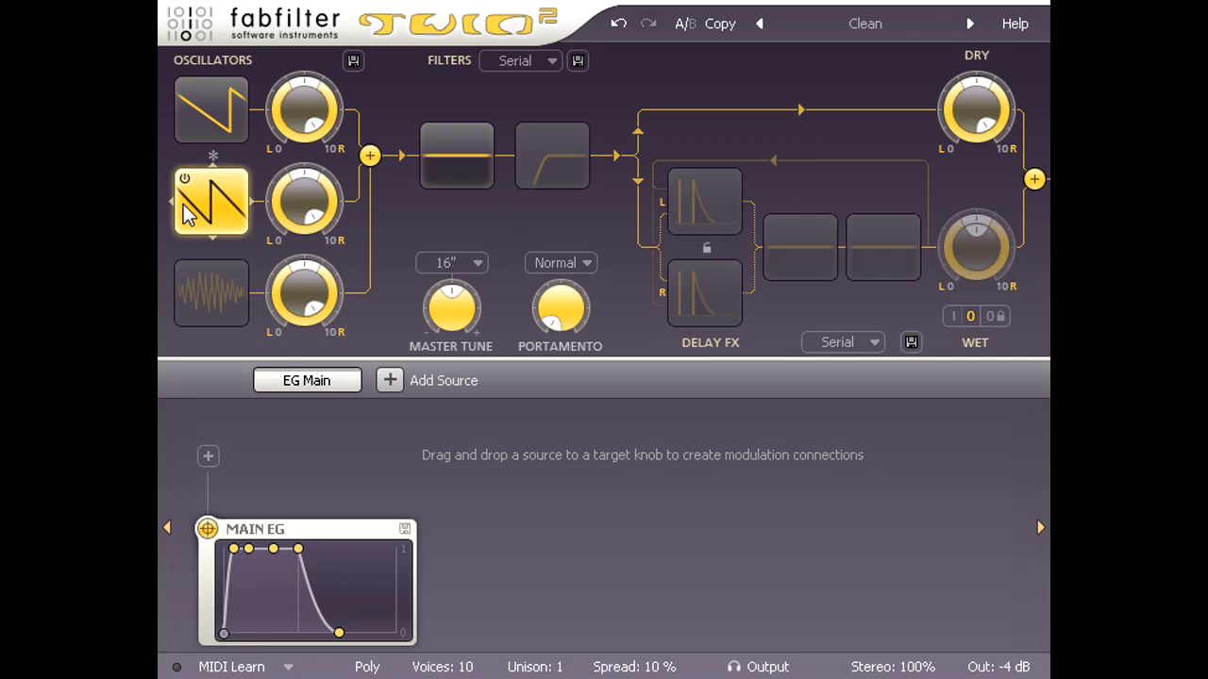
mouse_move(206, 212)
mouse_down()
mouse_move(255, 203)
mouse_move(225, 175)
mouse_move(224, 134)
mouse_move(234, 238)
mouse_move(243, 222)
mouse_move(227, 159)
mouse_move(226, 208)
mouse_up()
click(227, 208)
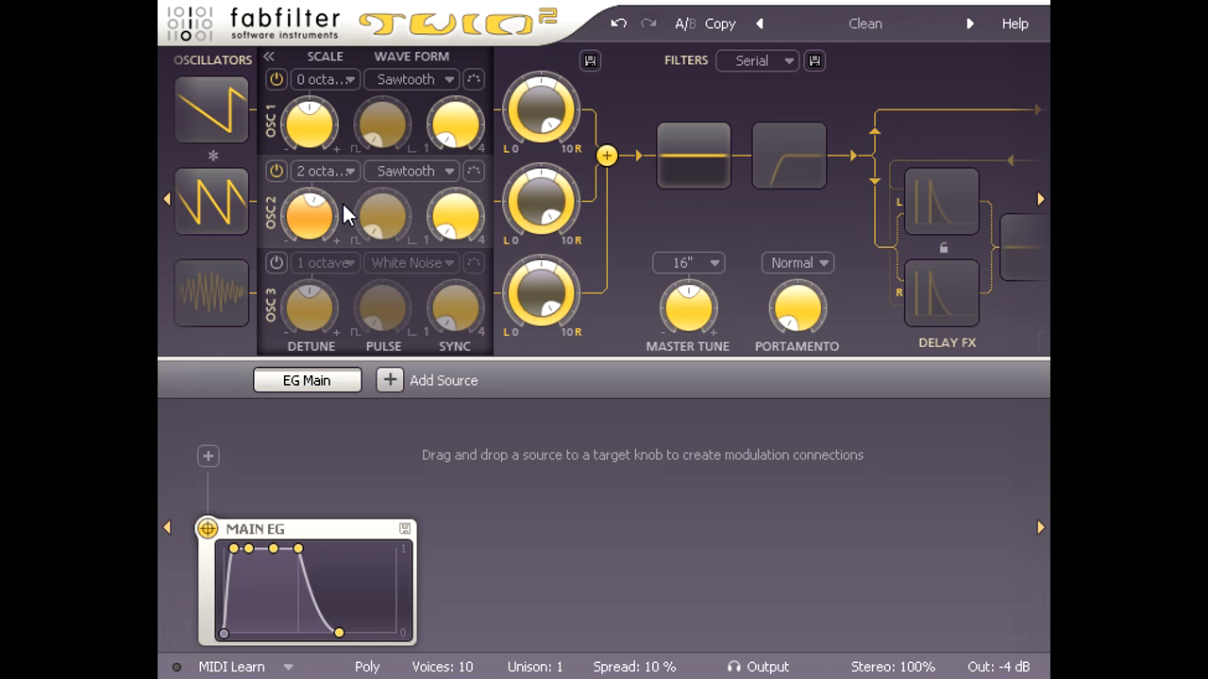
click(335, 171)
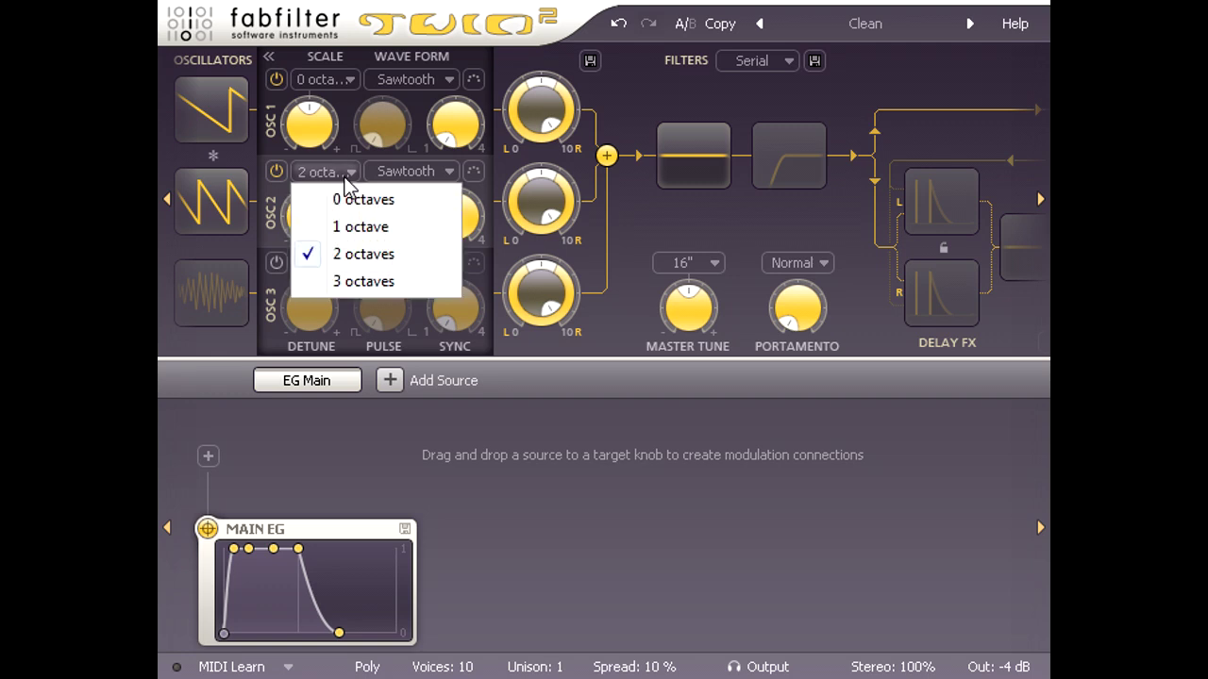
click(409, 229)
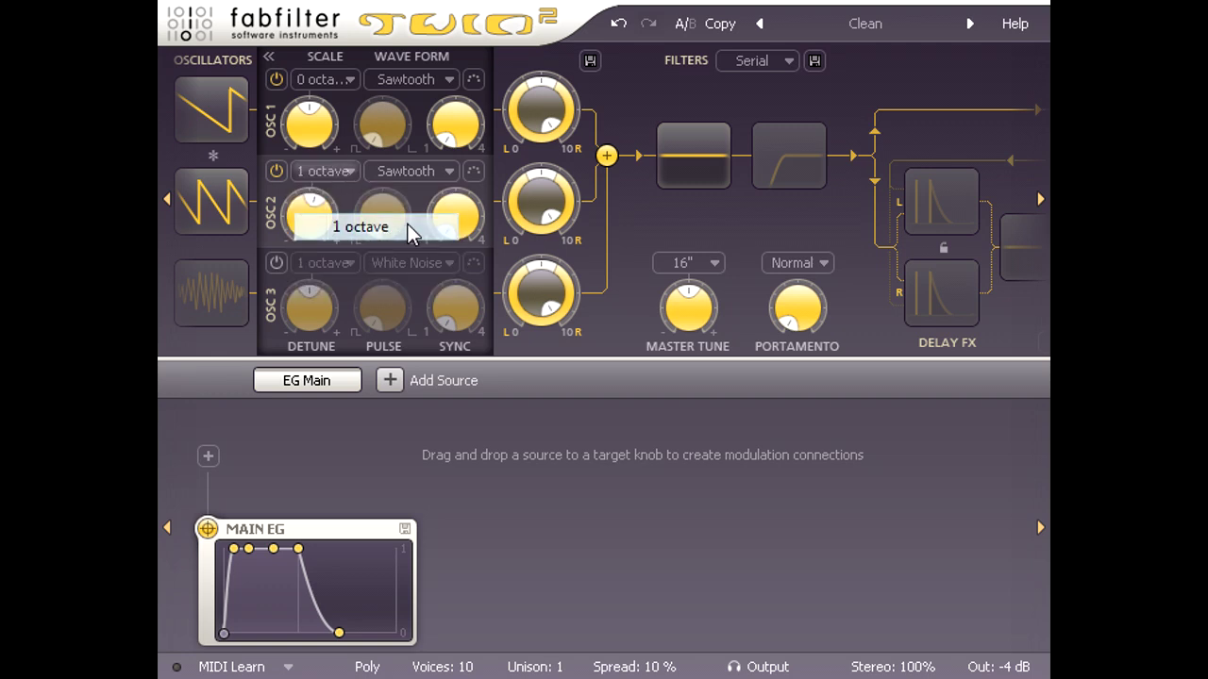
drag(316, 240, 318, 270)
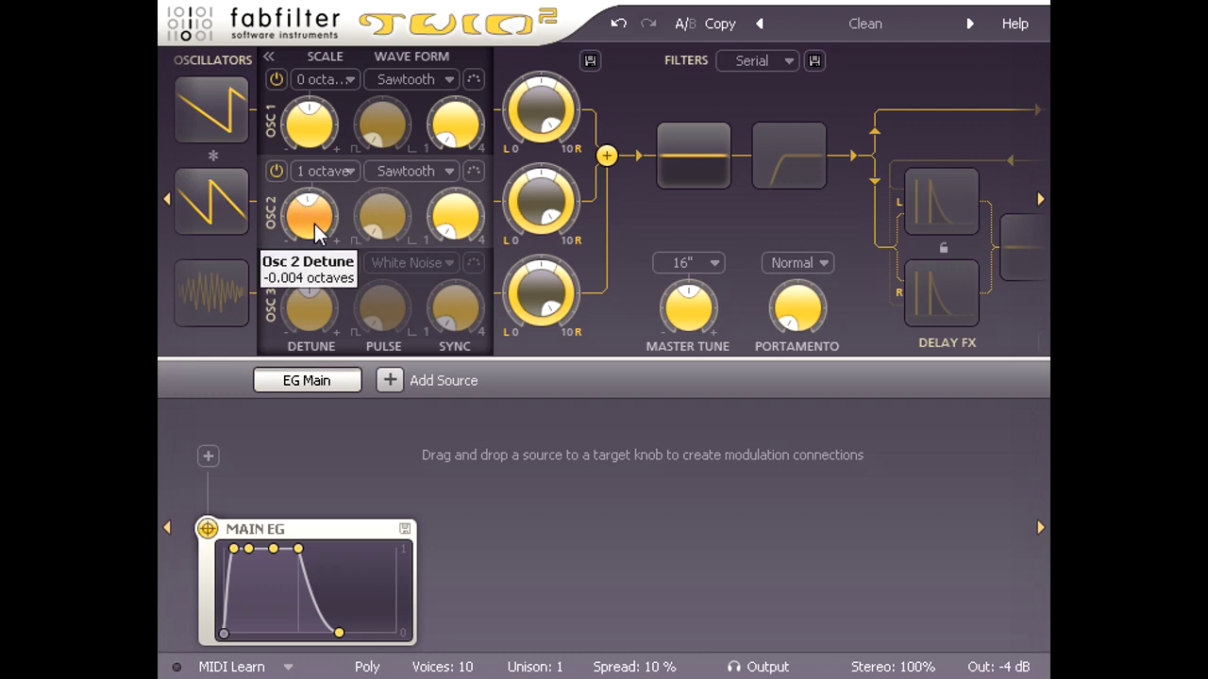
Enable oscillator 3 as a sawtooth scaled 2 octaves, detuned up about 0.004 octaves.
click(276, 262)
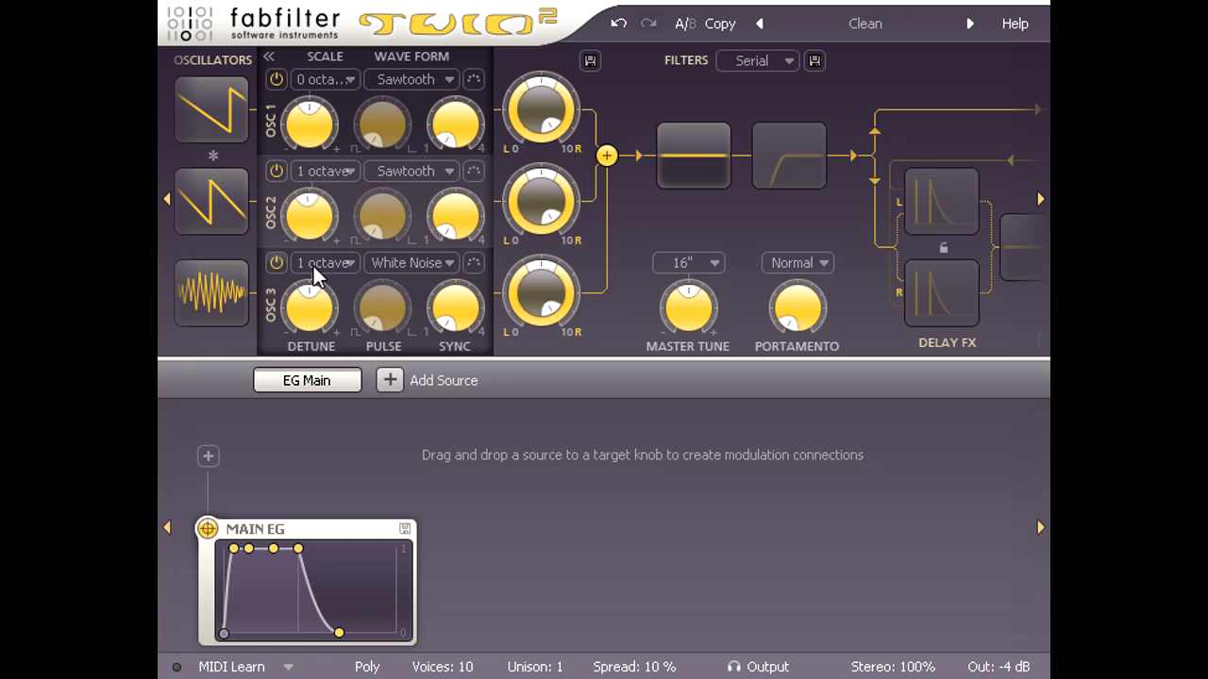
click(434, 263)
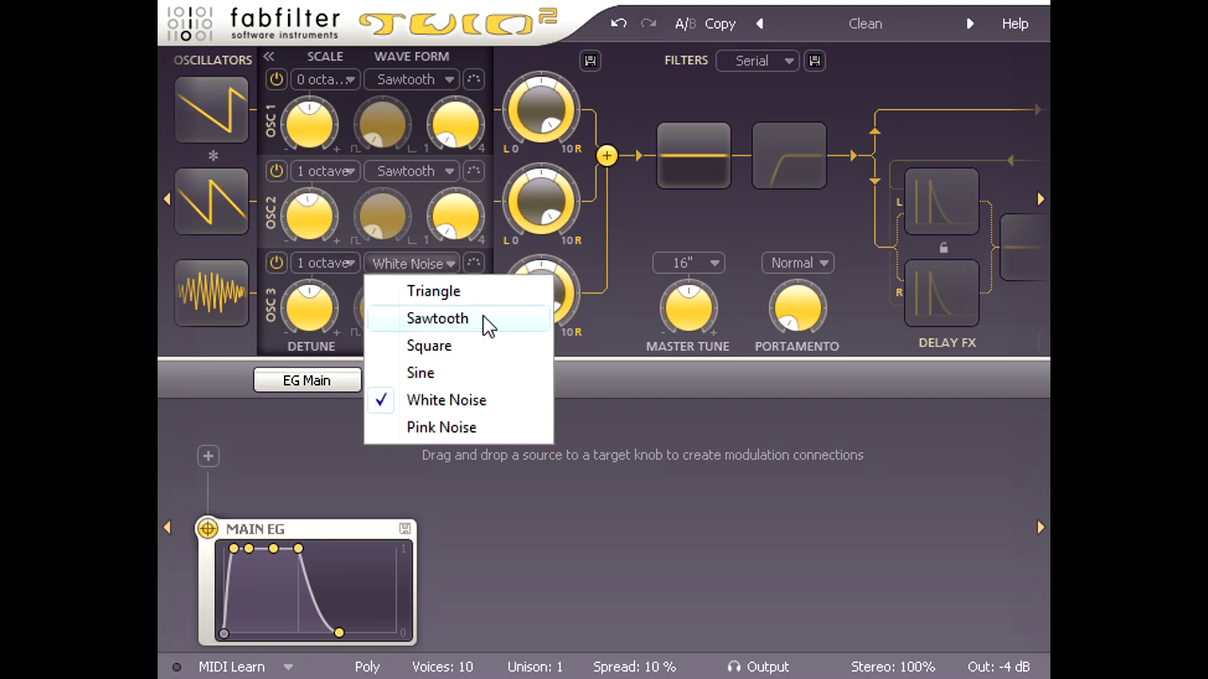
click(479, 322)
click(344, 264)
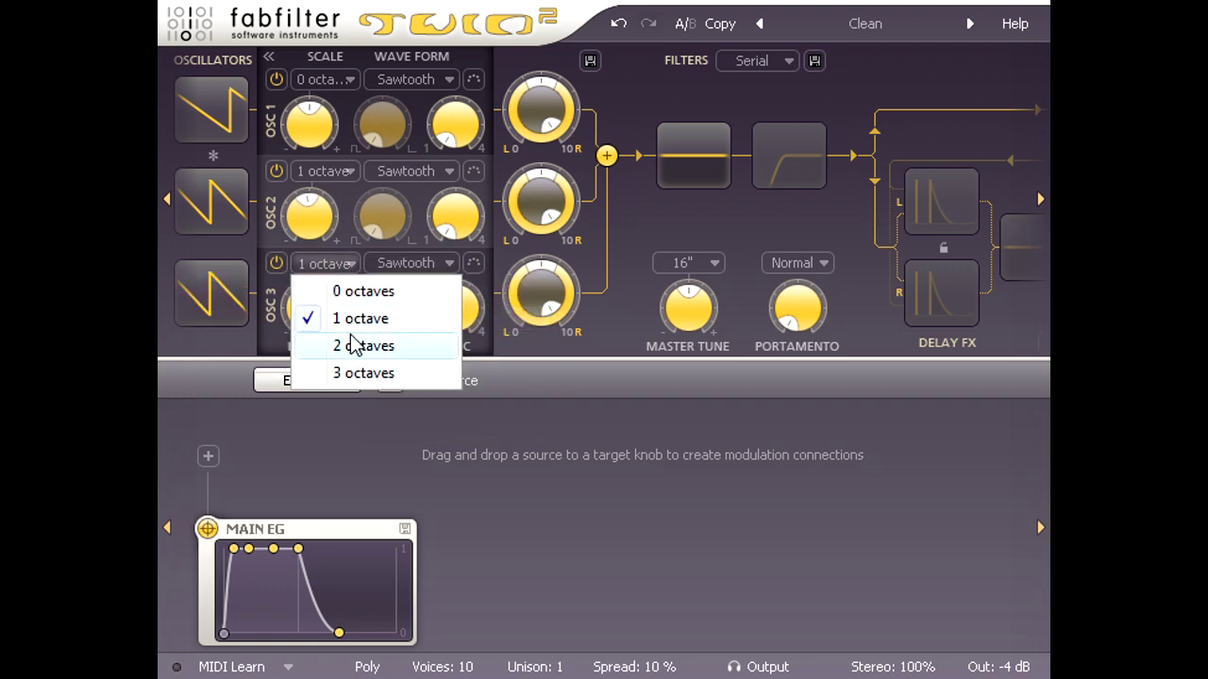
click(352, 345)
drag(310, 317, 309, 294)
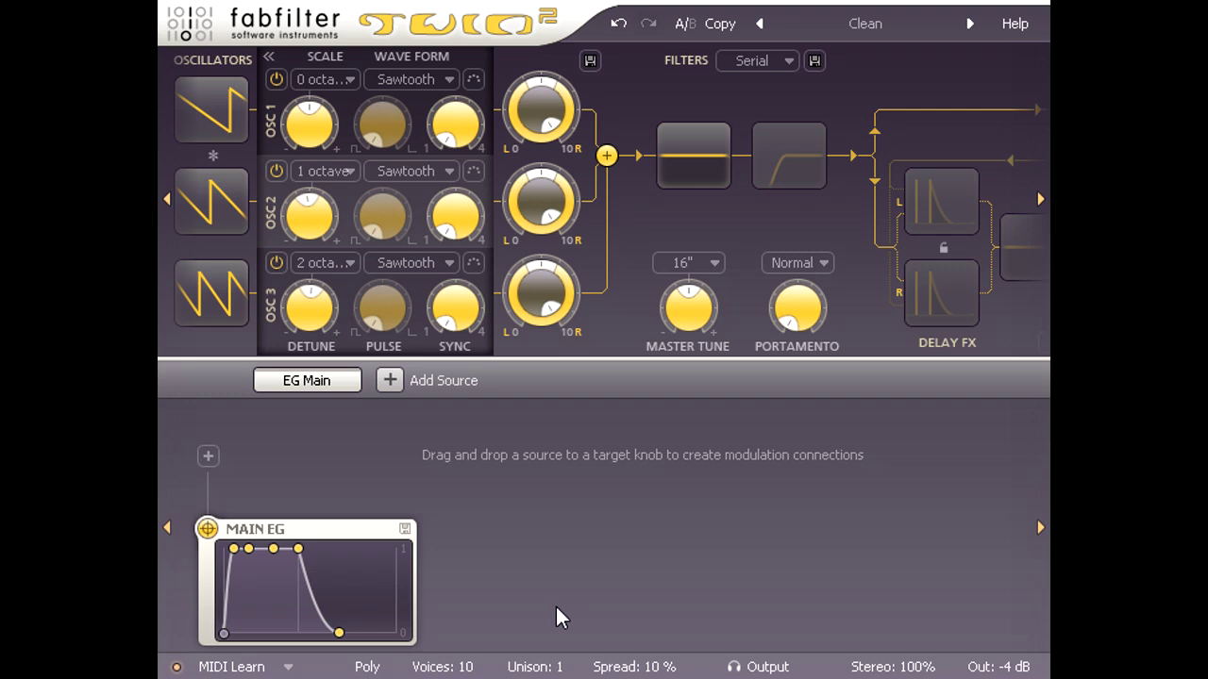
Set Unison to 4 voices with 24% spread and polyphony to 12 voices.
click(564, 667)
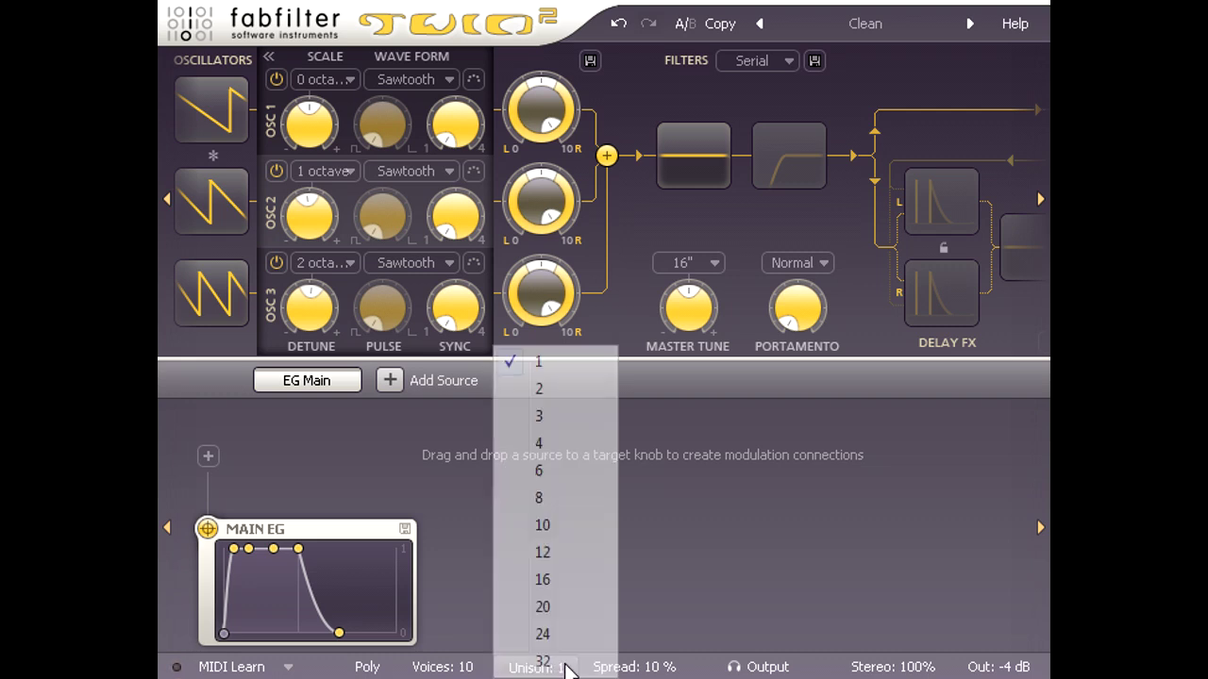
click(557, 445)
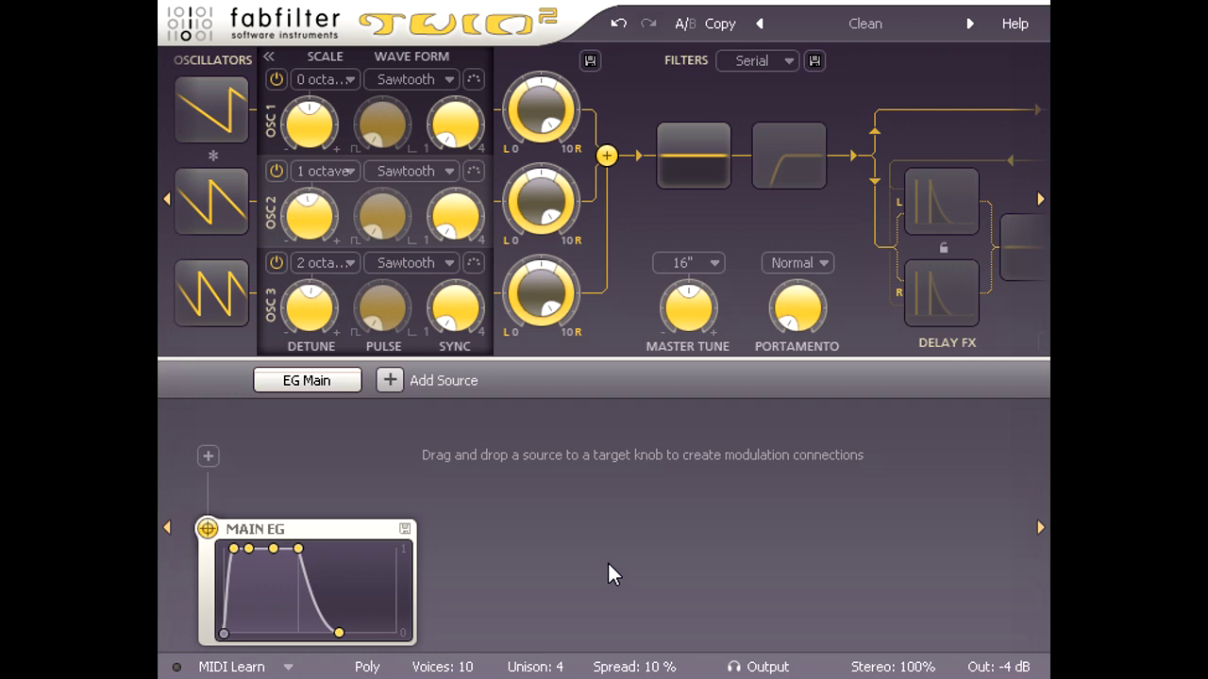
click(645, 668)
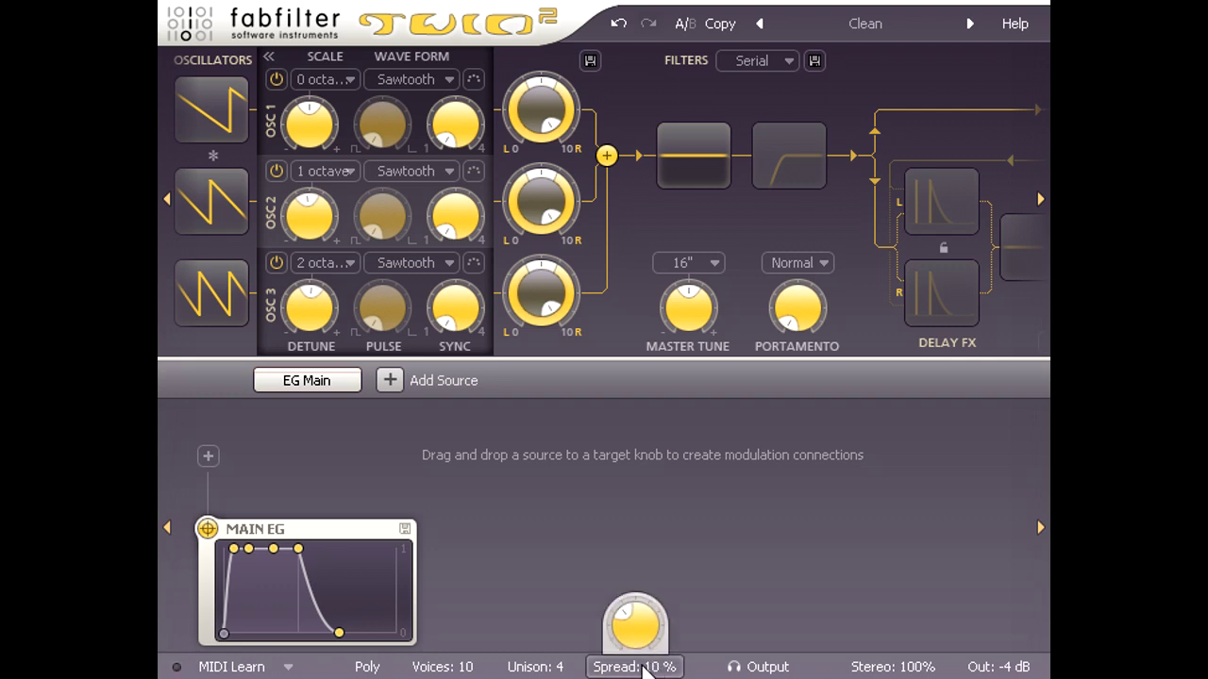
drag(648, 628, 651, 580)
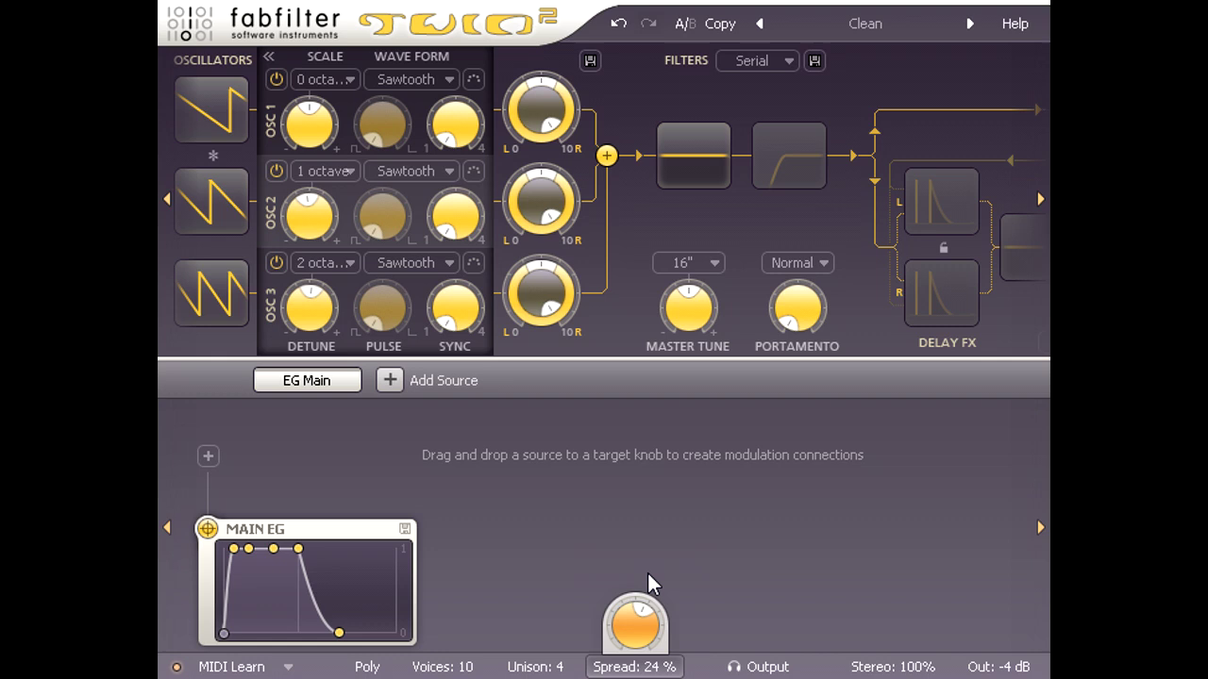
click(477, 668)
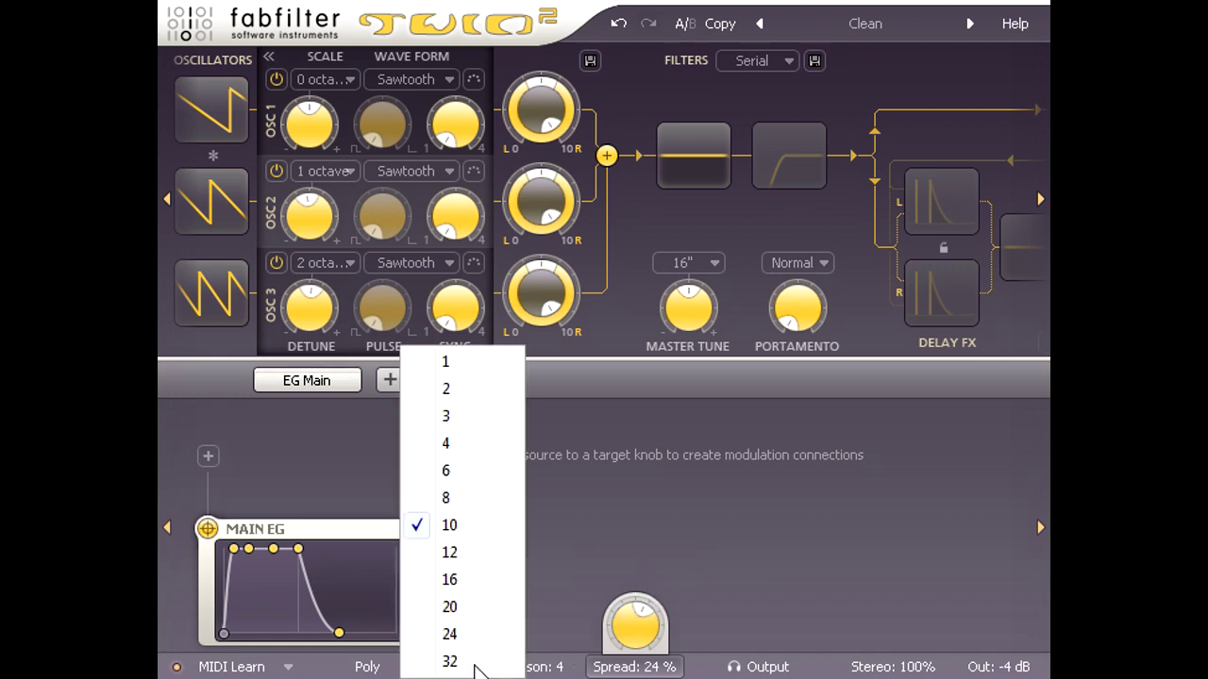
click(475, 551)
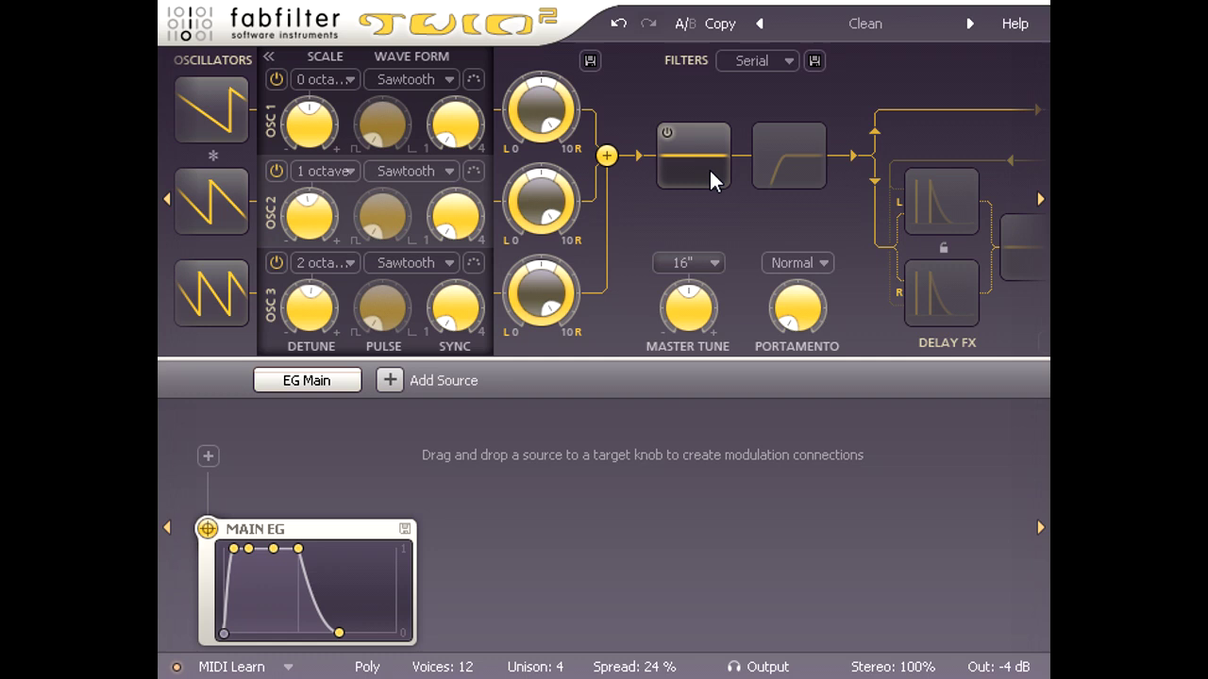
Turn on Filter 1 as a low-pass and raise its slope from 12 to 24 dB/oct.
click(268, 59)
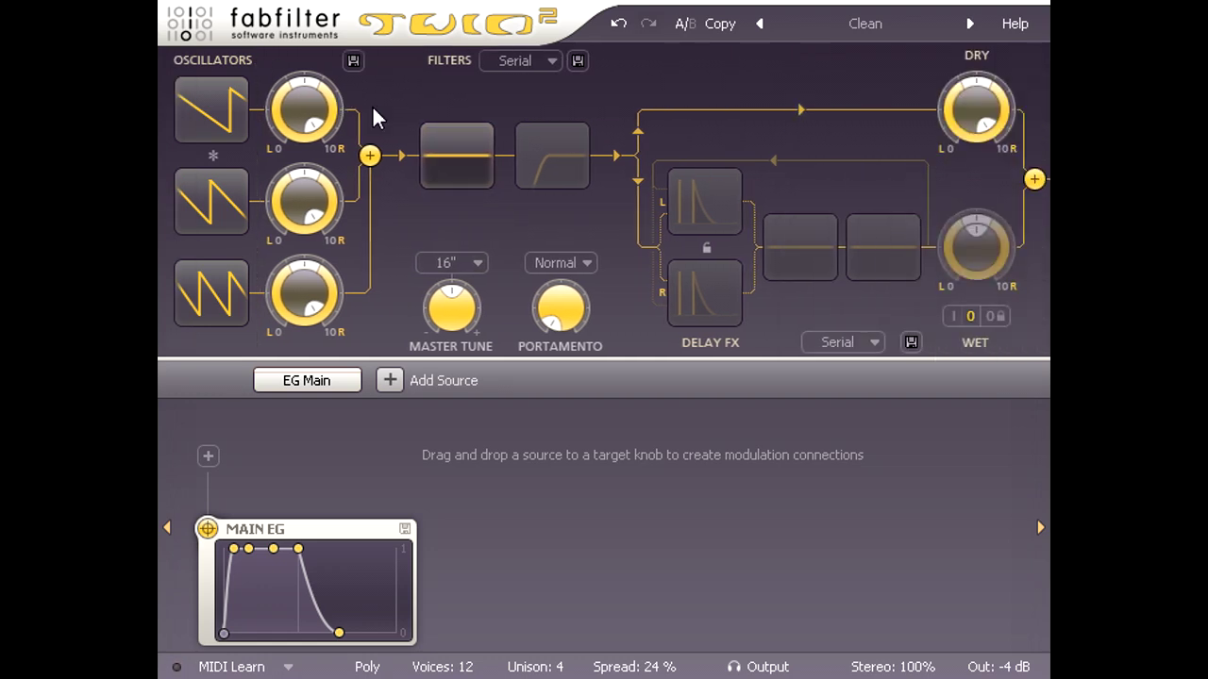
click(468, 155)
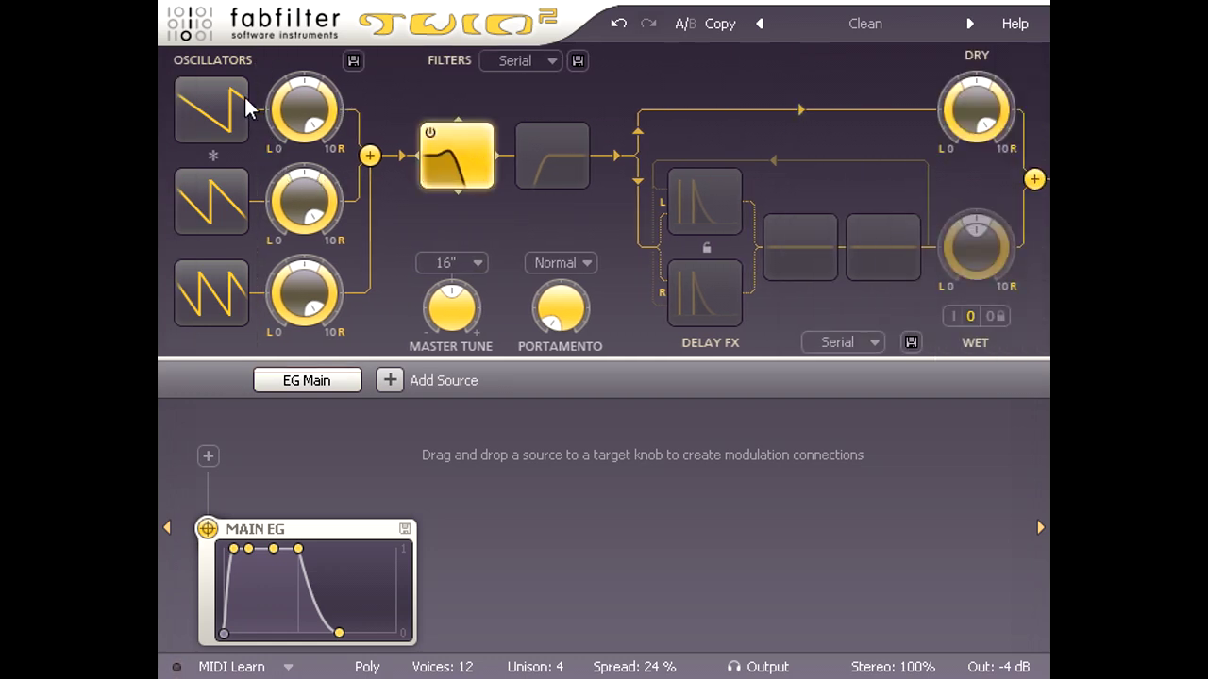
click(468, 172)
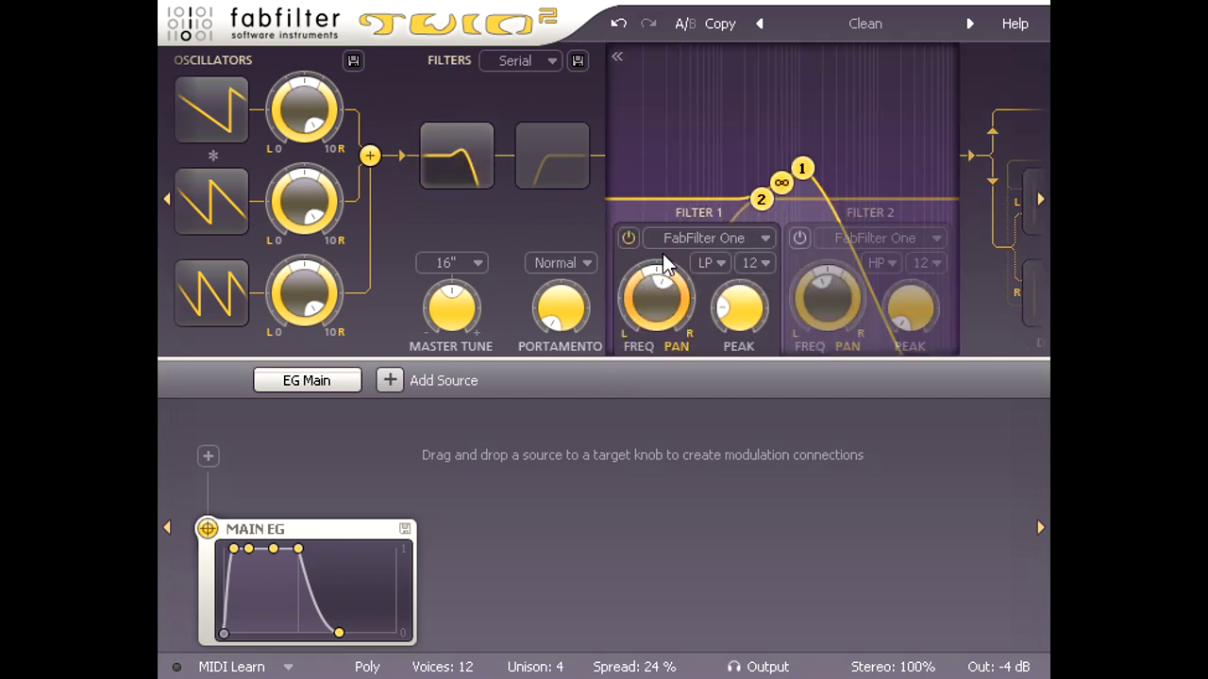
click(764, 264)
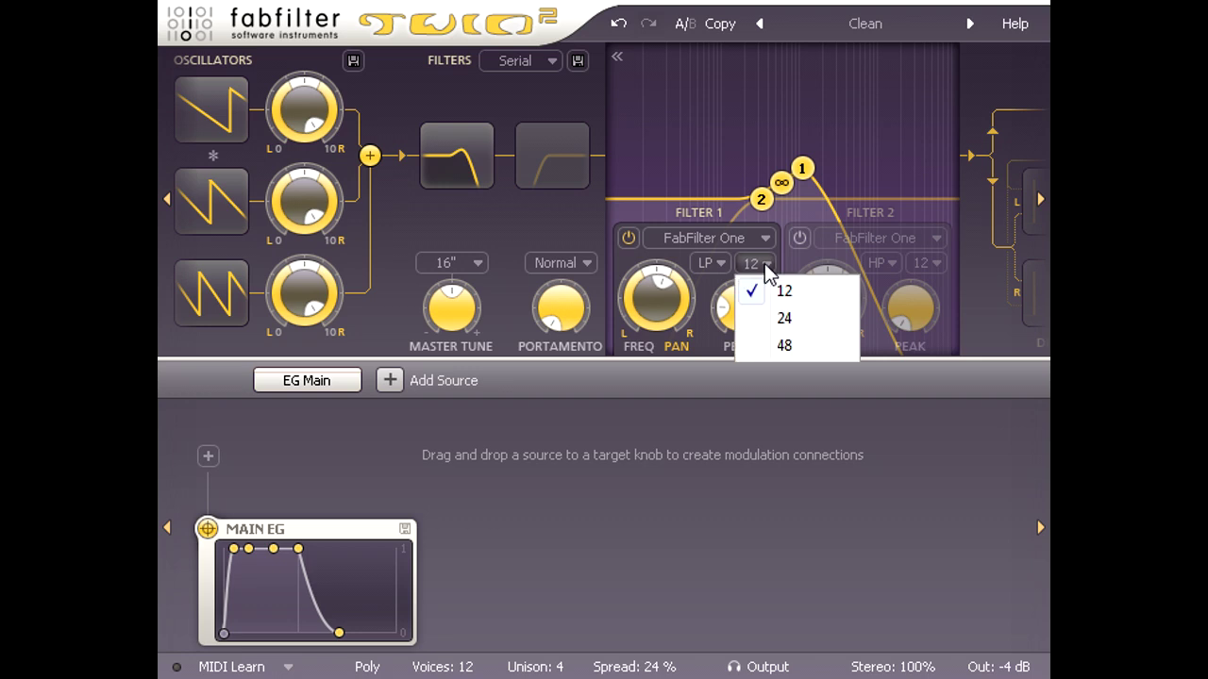
click(811, 321)
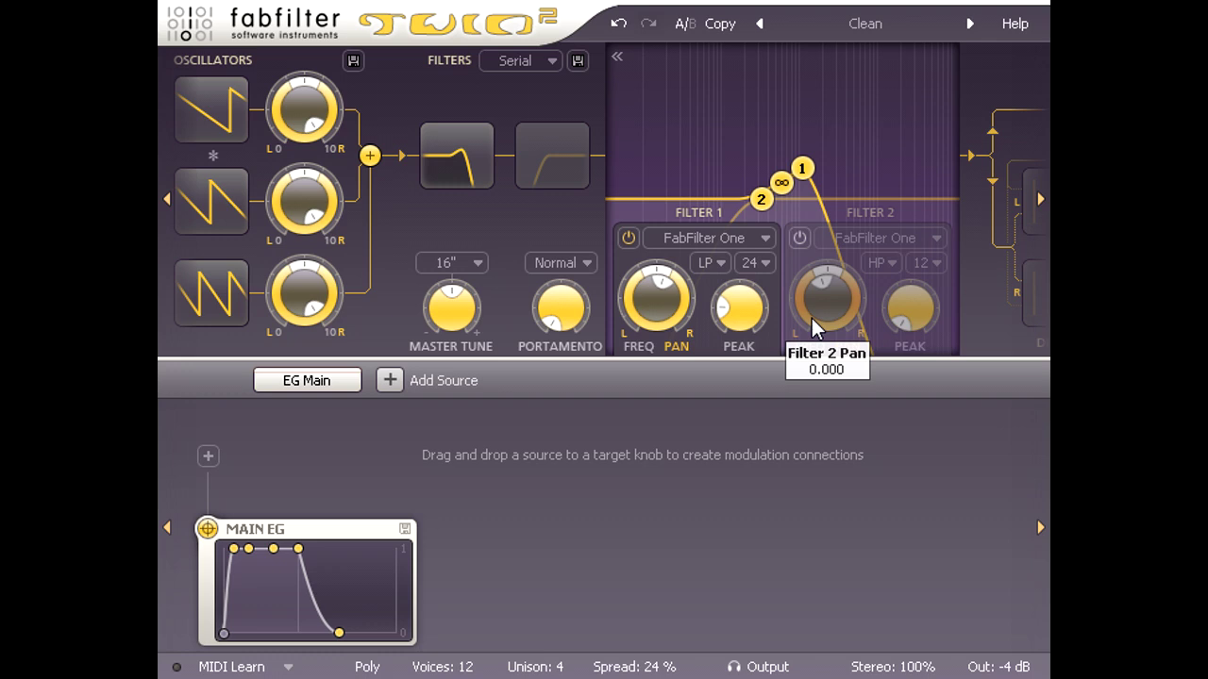
Add XLFO 1, route it to Filter 1 Freq, and reduce its modulation depth.
click(390, 381)
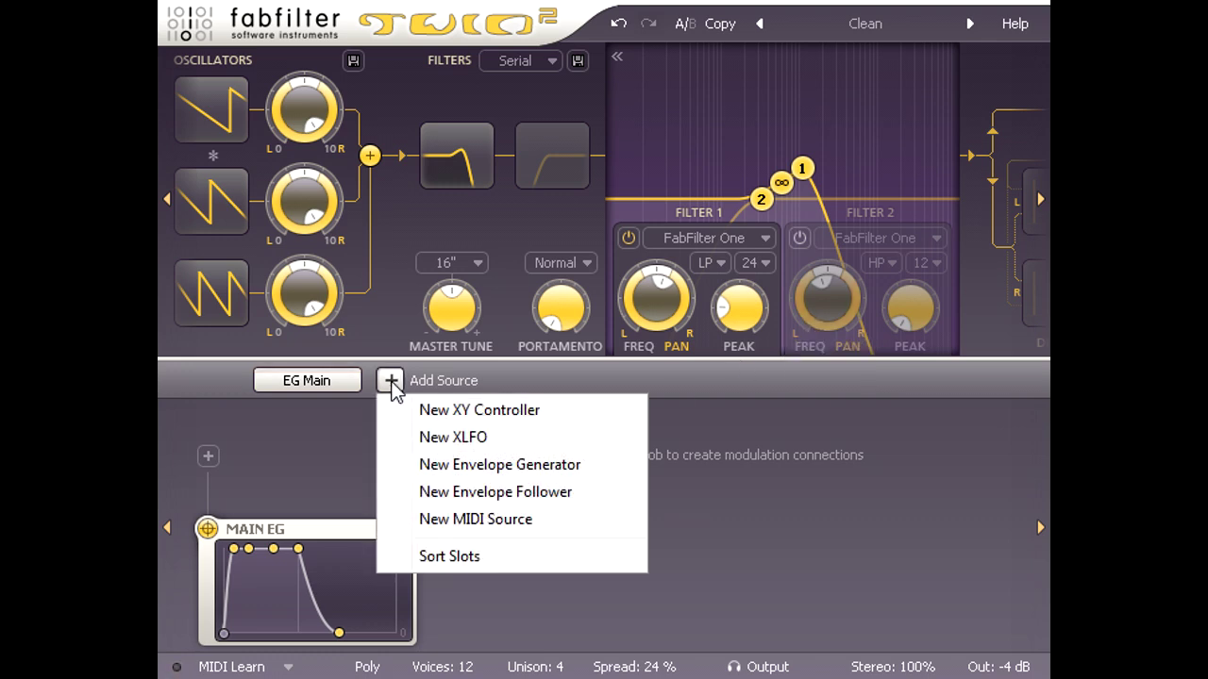
click(540, 439)
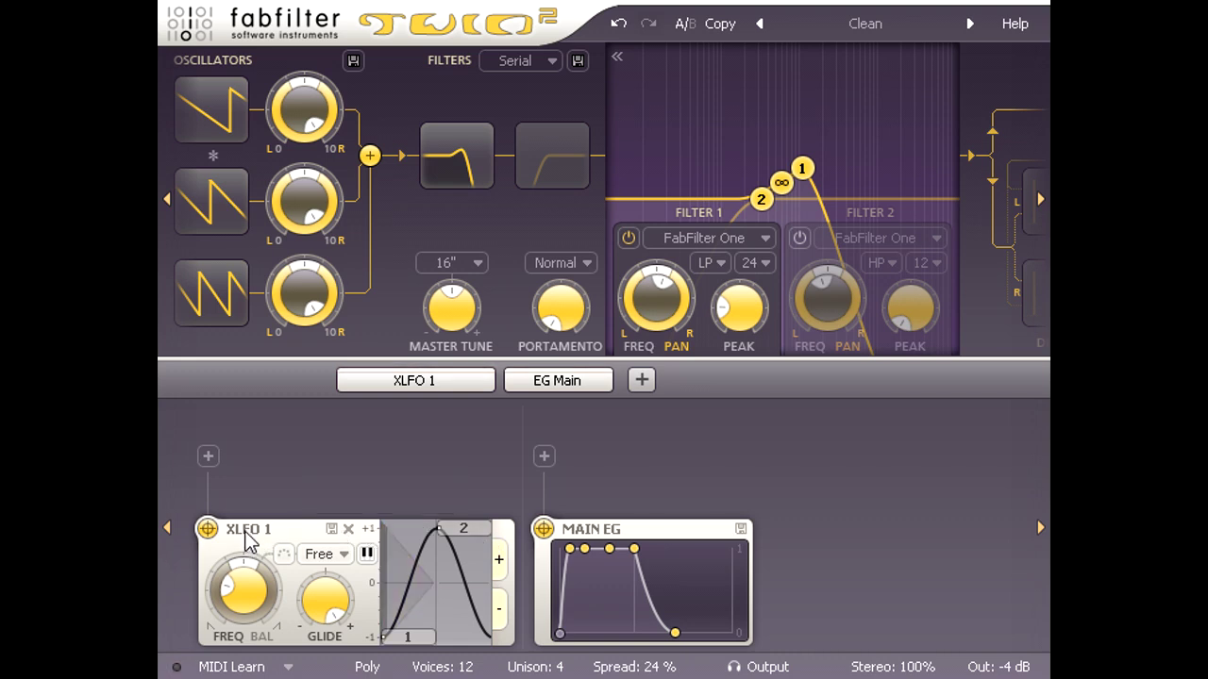
drag(209, 529, 658, 315)
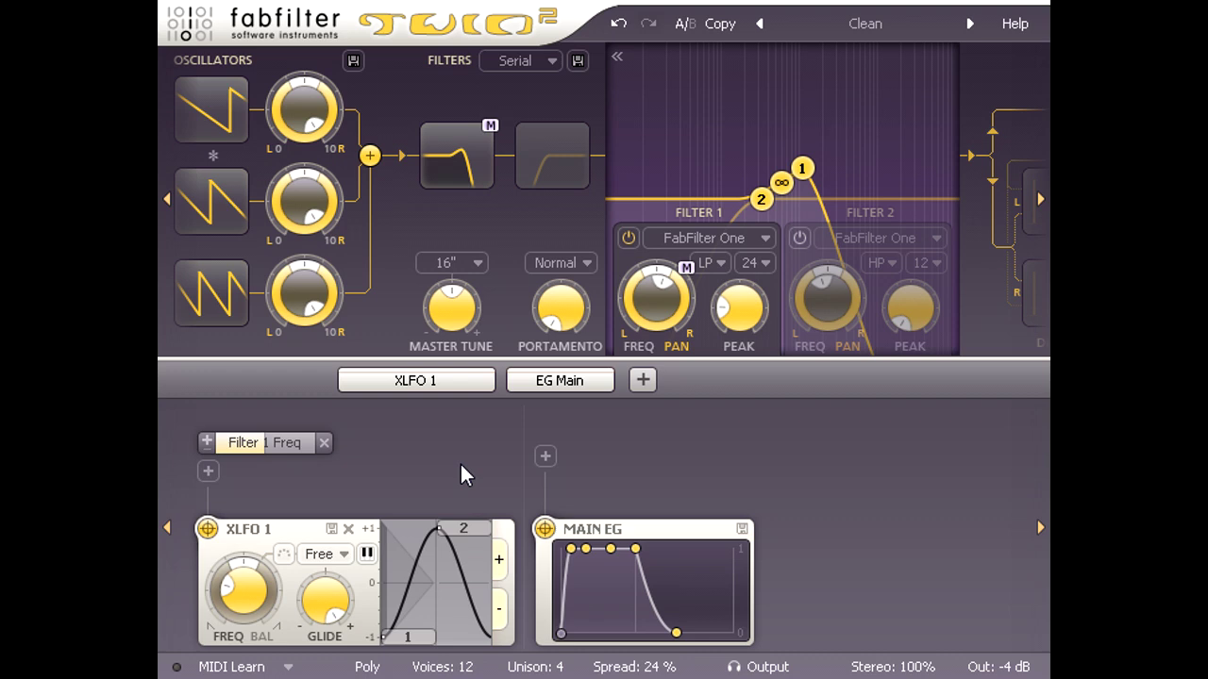
mouse_move(261, 456)
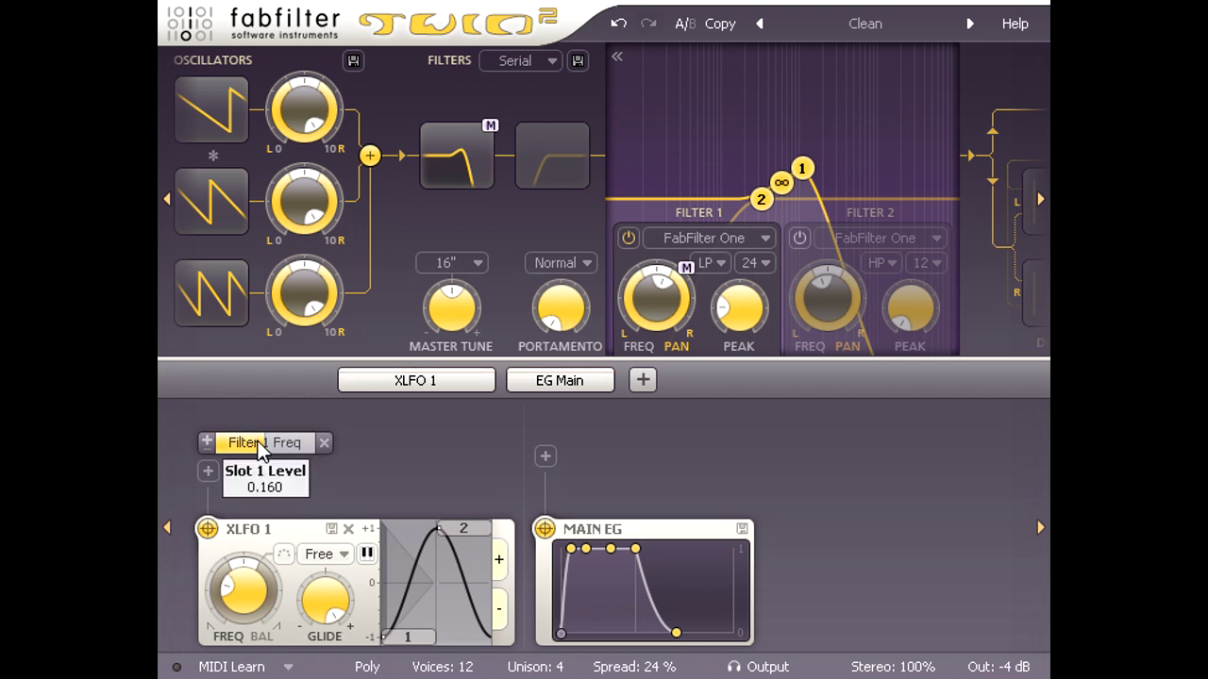
drag(262, 451, 329, 456)
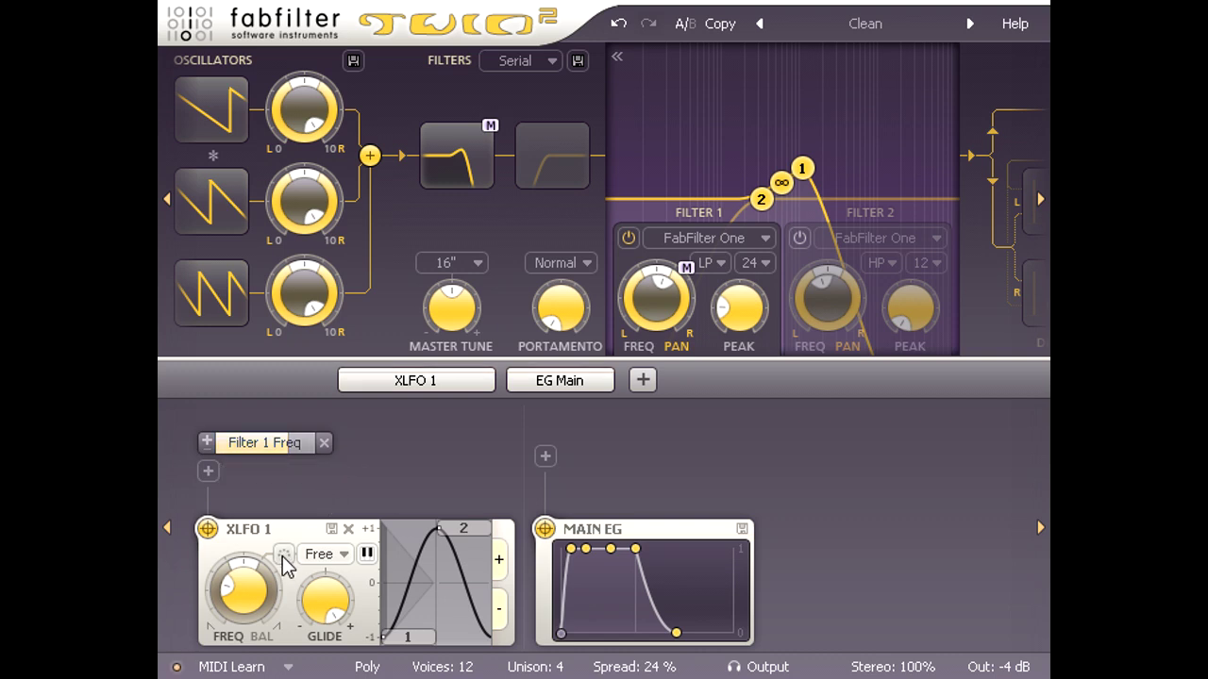
Sync XLFO 1 to 1/8 notes and lower its balance to about 0.39.
click(320, 553)
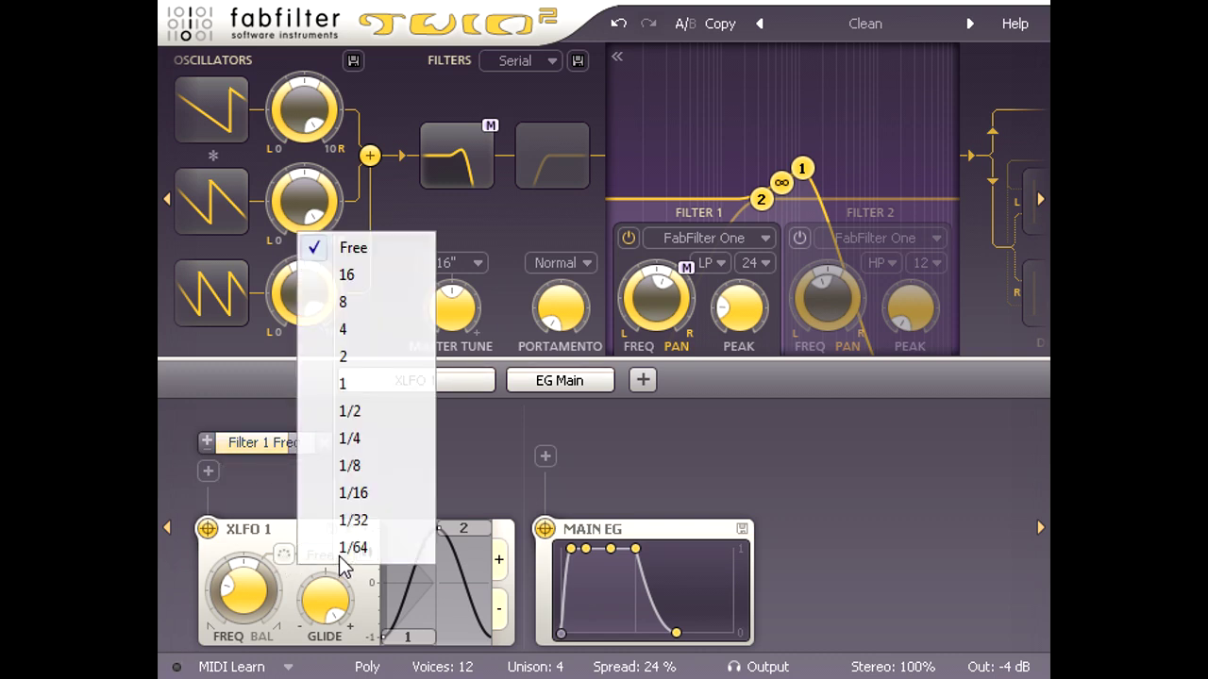
click(375, 465)
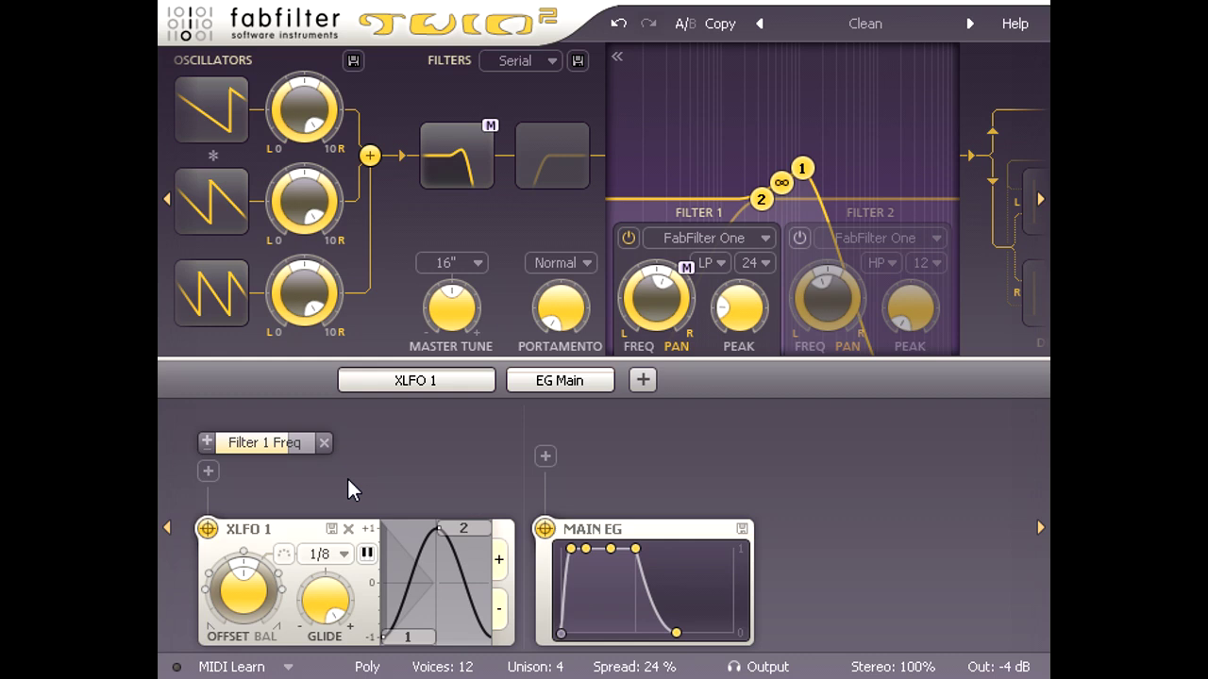
drag(223, 570, 233, 678)
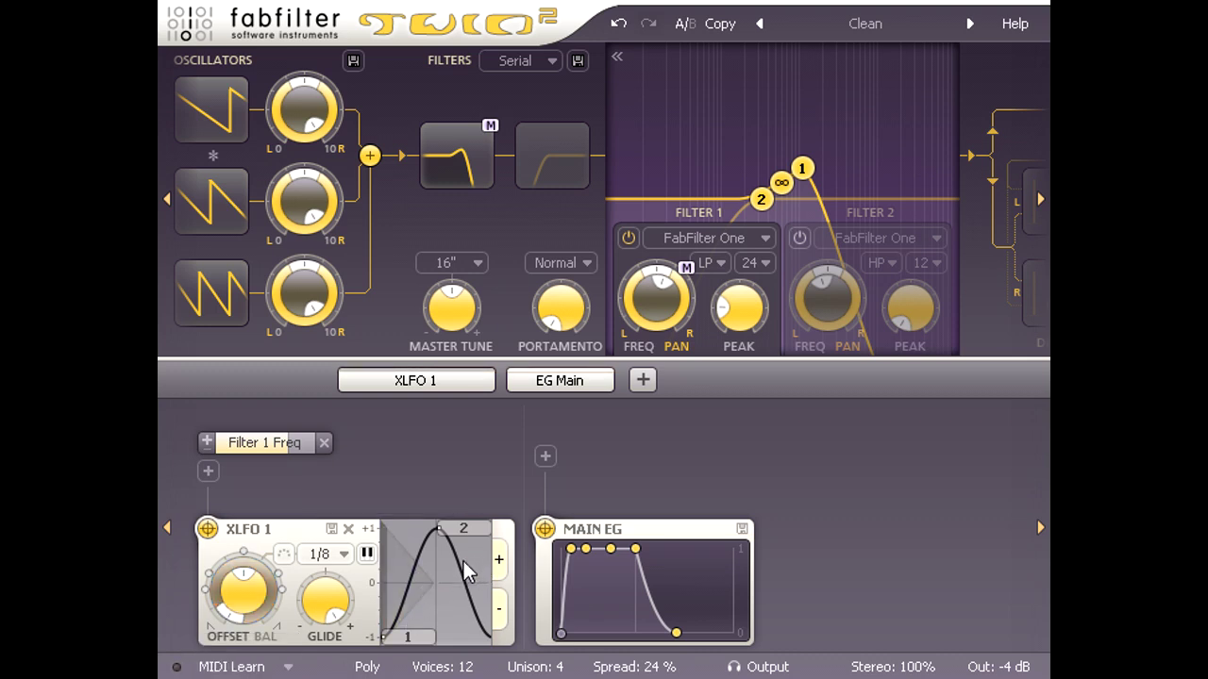
Change XLFO 1 step 2's curve from Sine to Sqrt.
click(471, 529)
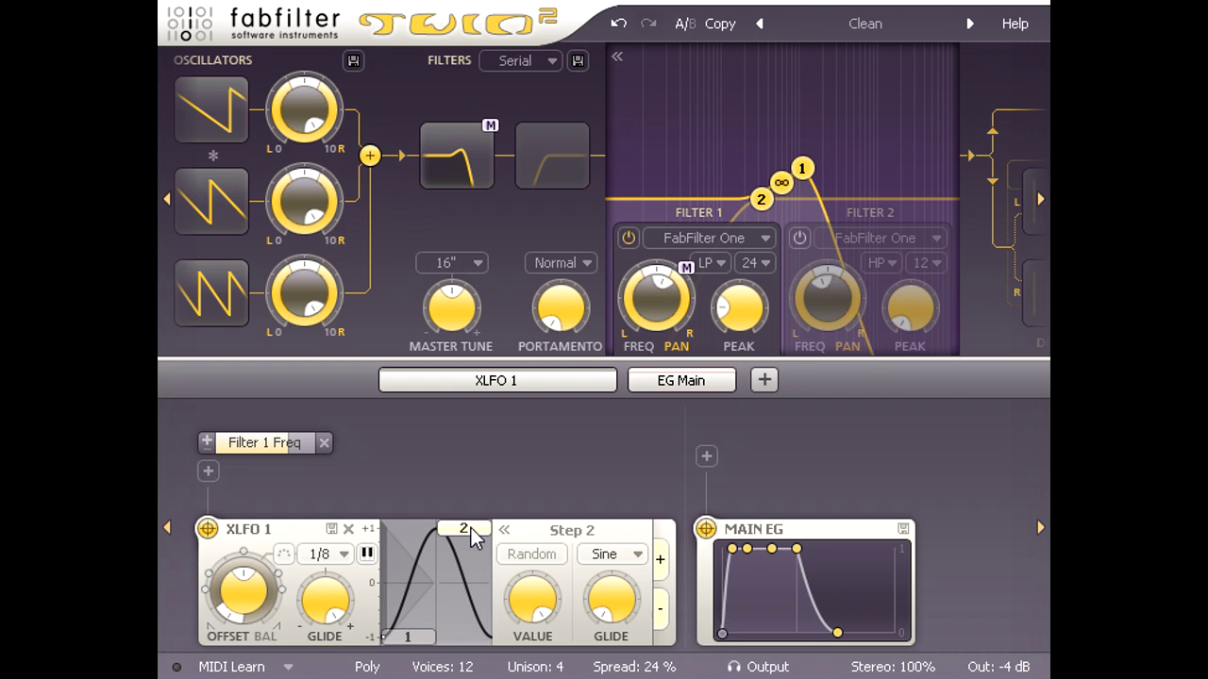
click(635, 556)
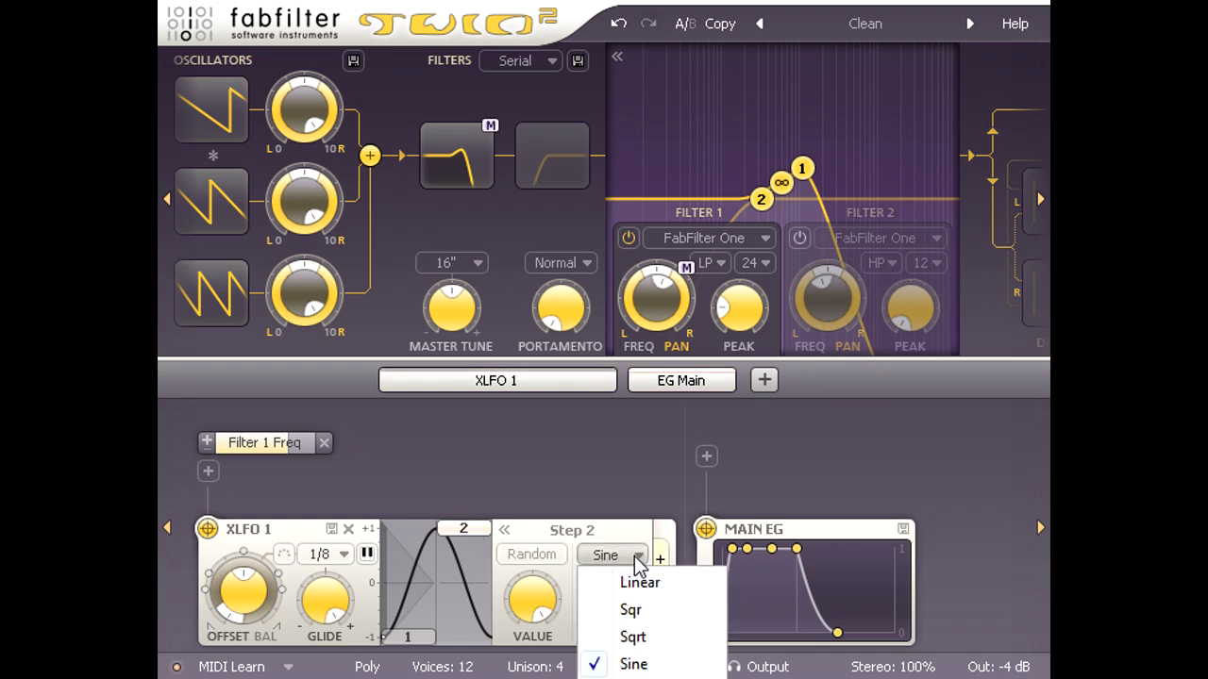
click(665, 640)
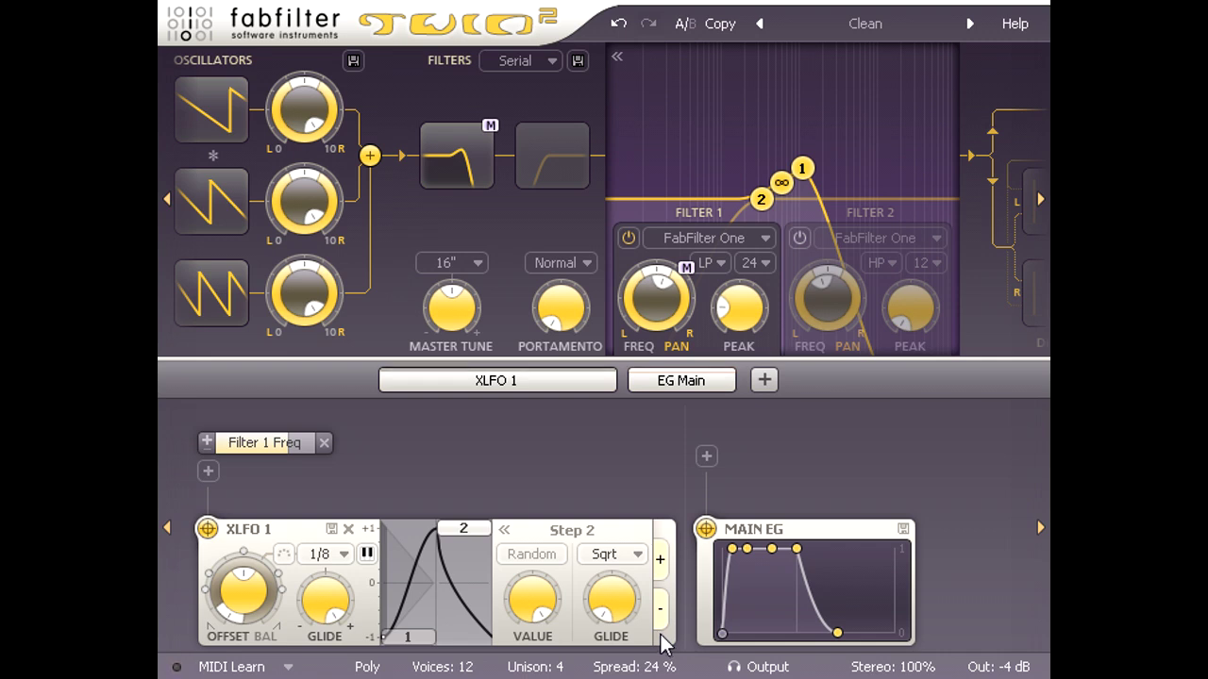
Add an XY 1 controller and route its Y axis to the XLFO's Slot 1 Level.
click(766, 381)
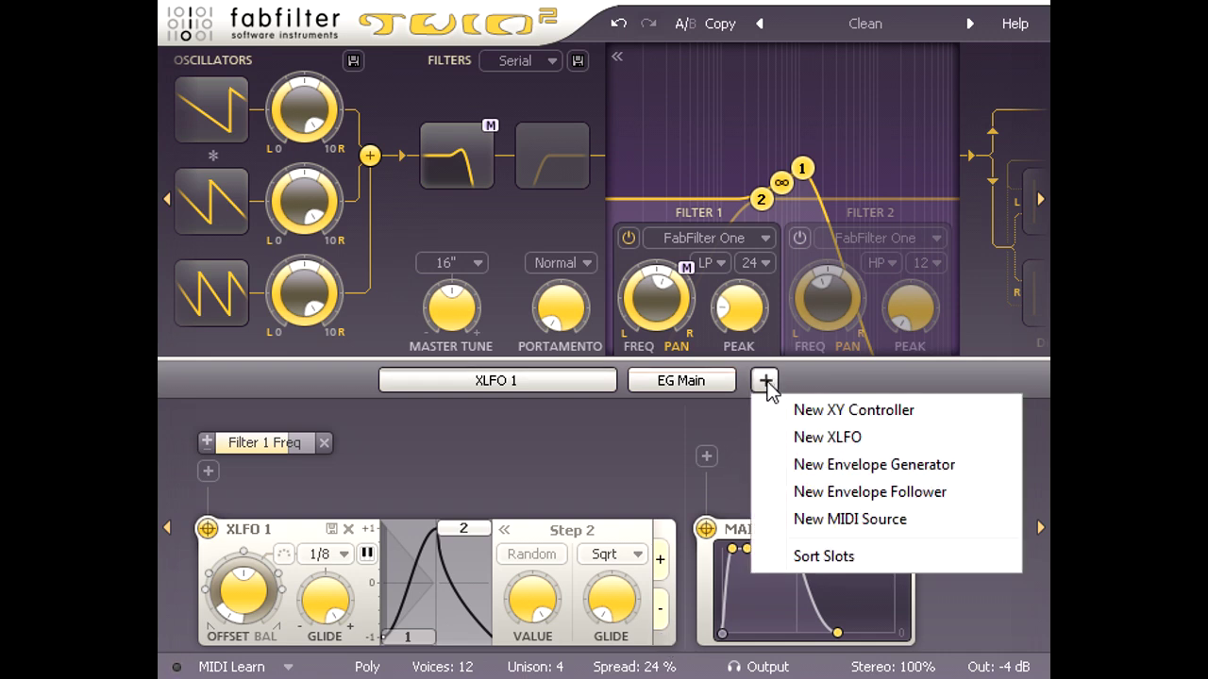
click(824, 415)
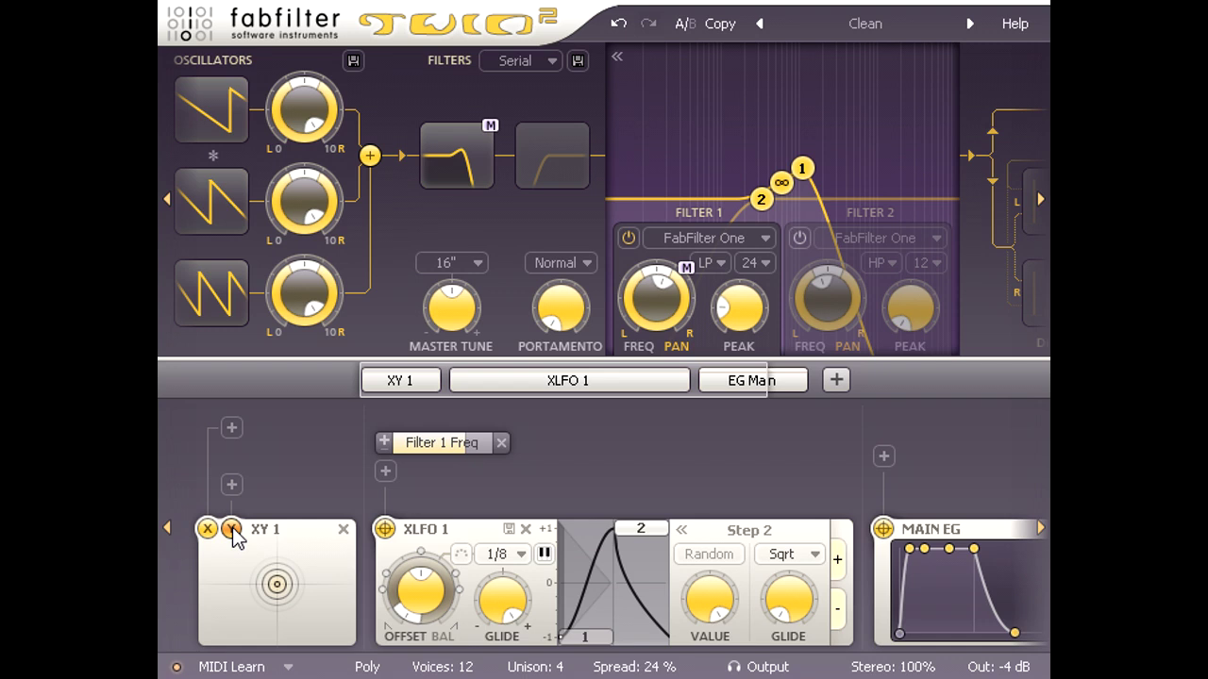
drag(232, 527, 441, 445)
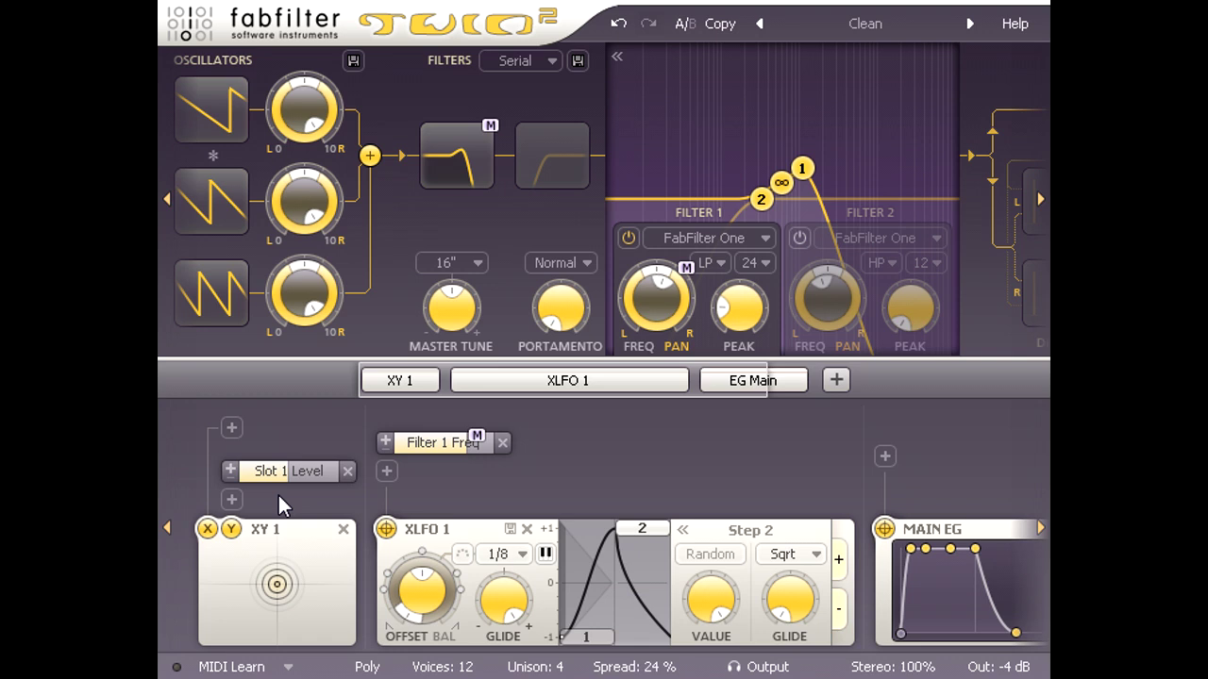
Lower the Filter 1 Freq depth, set Slot 1 Level amount to 0.224 and invert it.
mouse_move(286, 478)
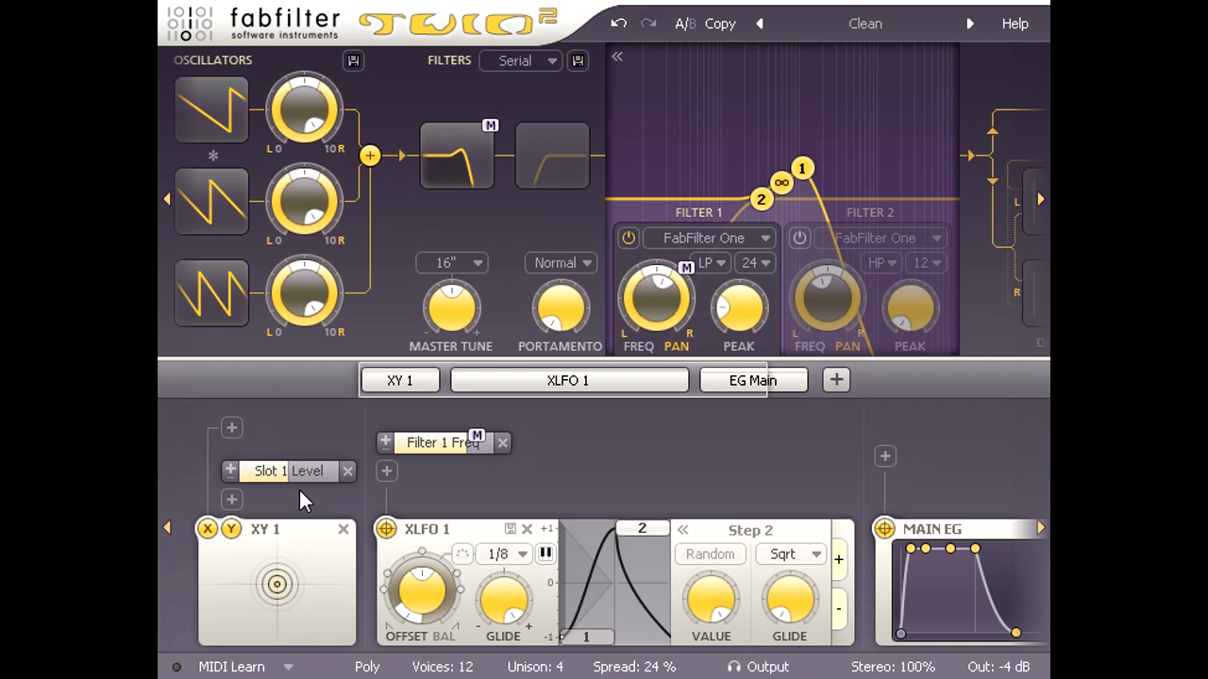
mouse_move(456, 453)
drag(451, 452, 170, 463)
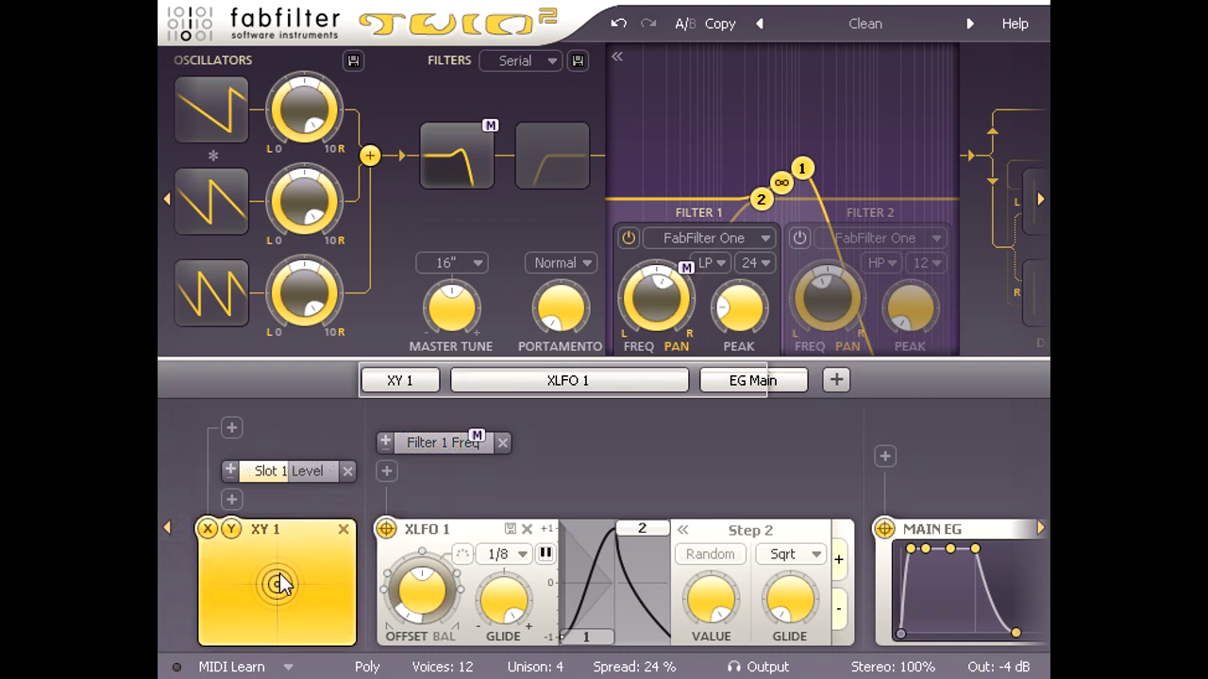
drag(283, 591, 283, 526)
drag(272, 471, 419, 462)
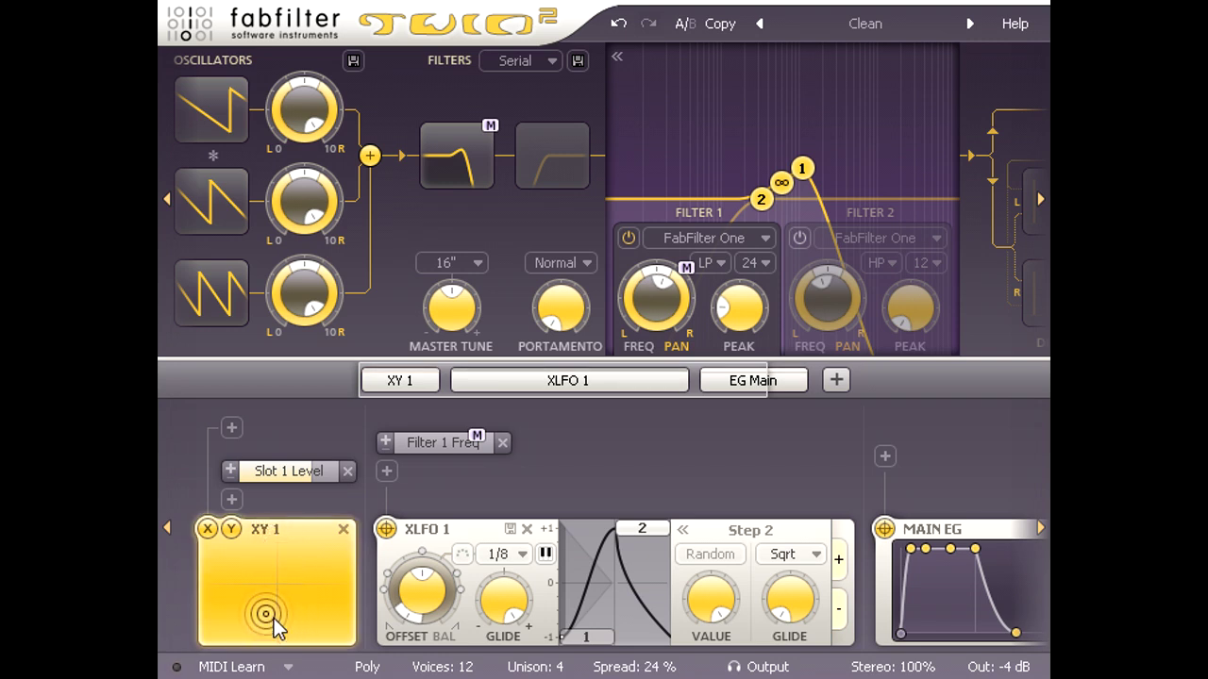
click(230, 471)
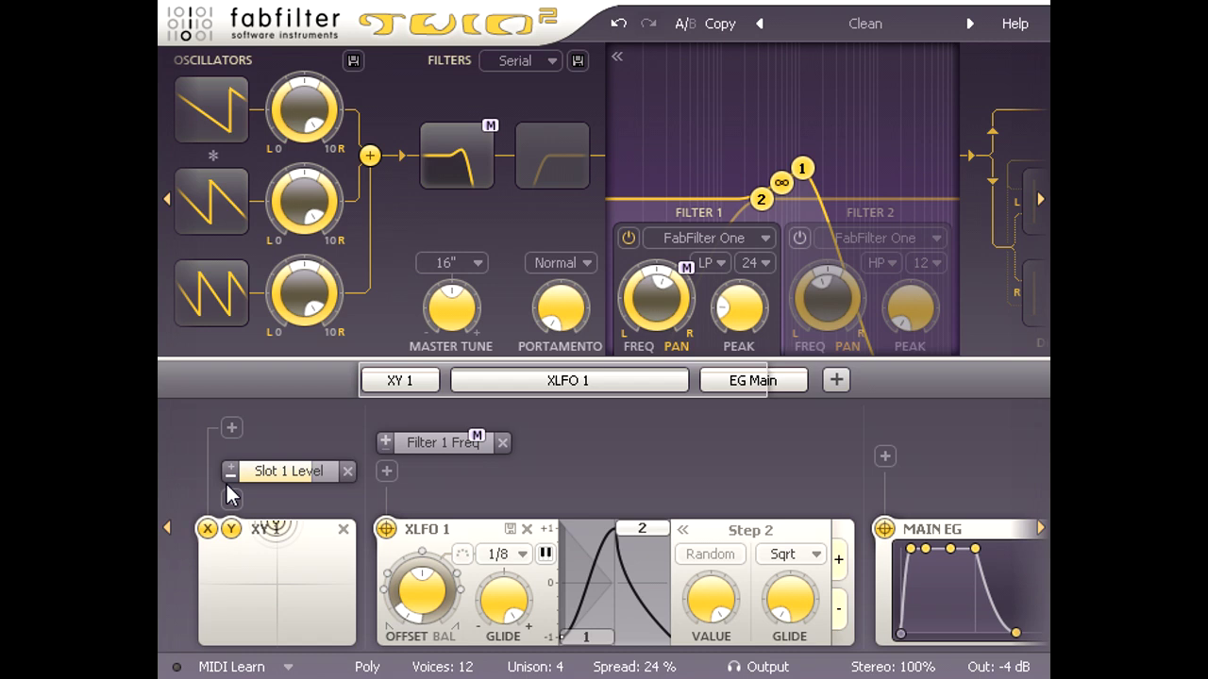
Raise the Filter 1 Freq depth to 0.319 and test by moving the XY point.
drag(434, 444, 690, 452)
drag(503, 443, 529, 442)
drag(286, 528, 284, 557)
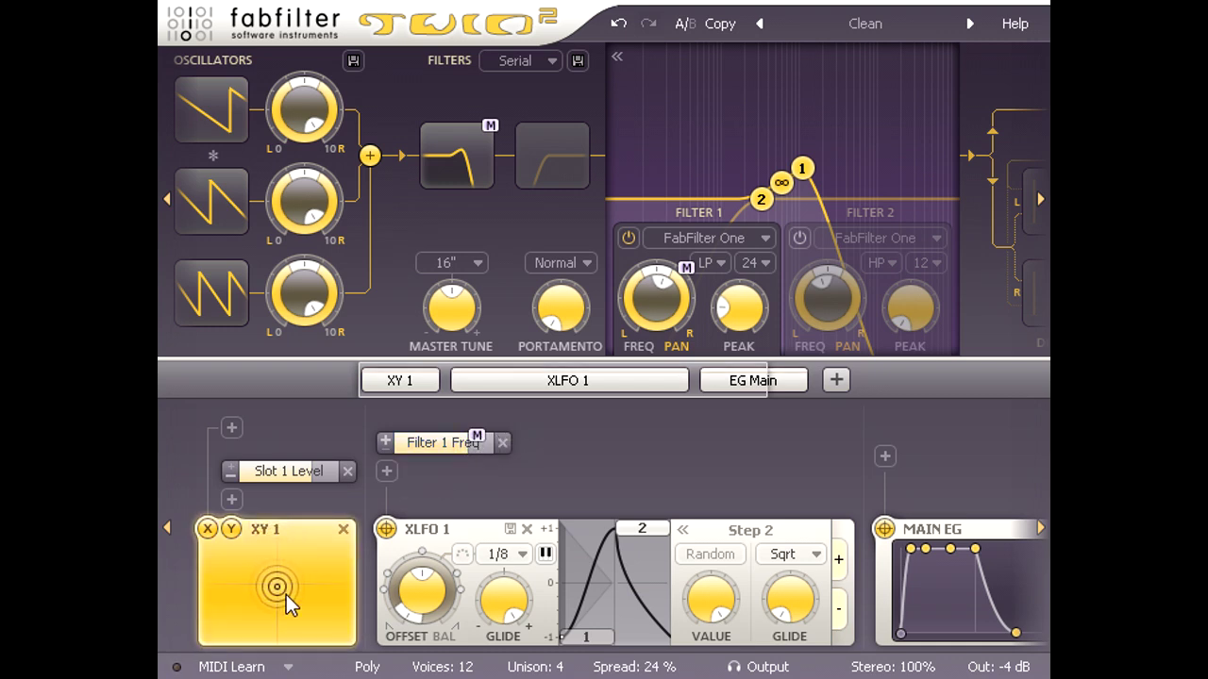
drag(293, 637, 283, 531)
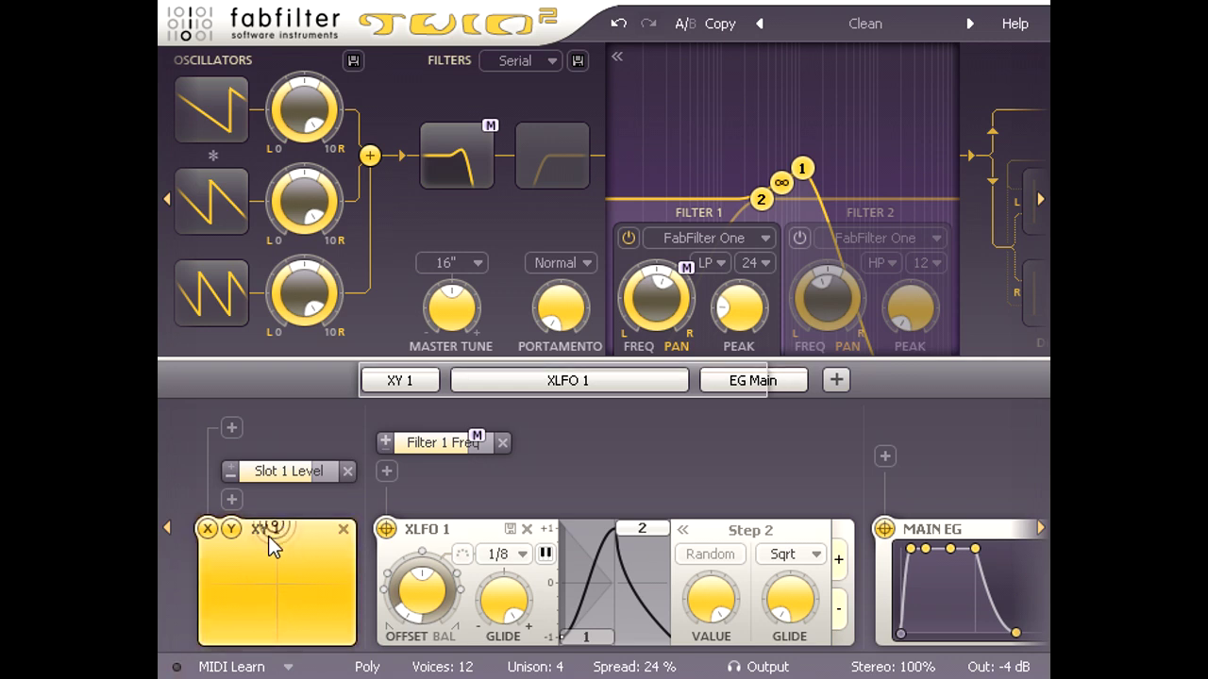
Route XY 1's Y axis to Filter 1 Freq with a slightly raised amount.
click(230, 528)
drag(230, 527, 645, 311)
drag(295, 504, 355, 492)
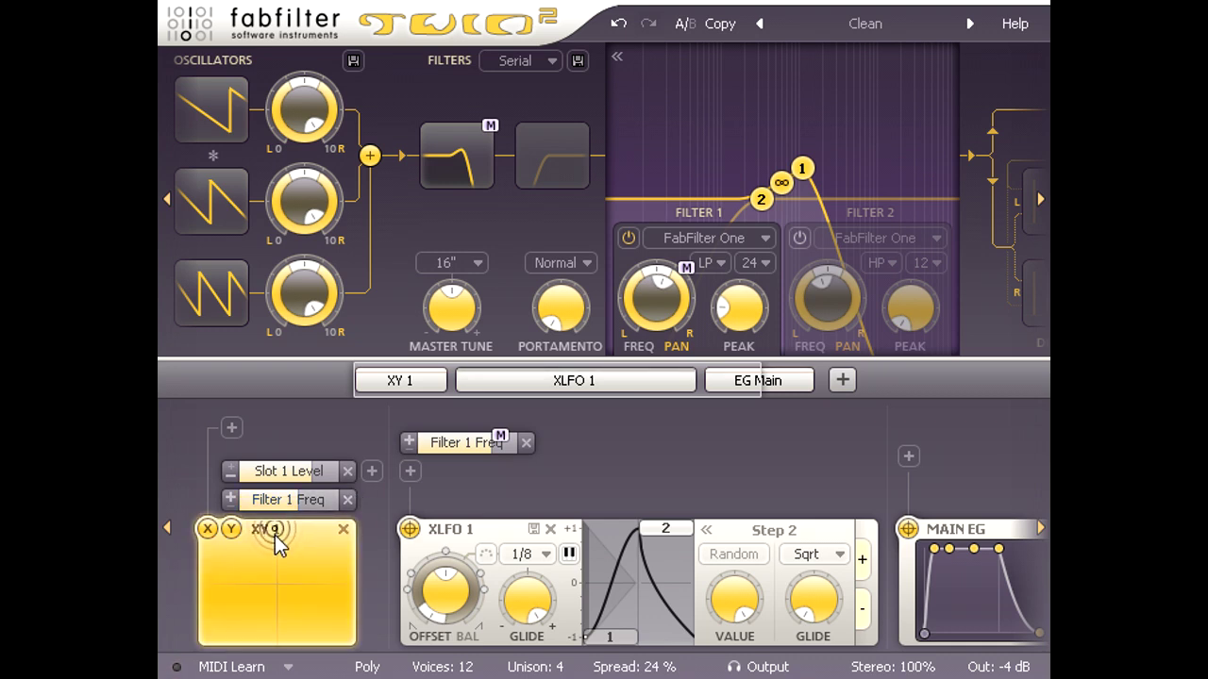
drag(274, 536, 269, 576)
Route XY 1's X axis to Filter 1 Pan with inverted polarity.
drag(208, 528, 658, 322)
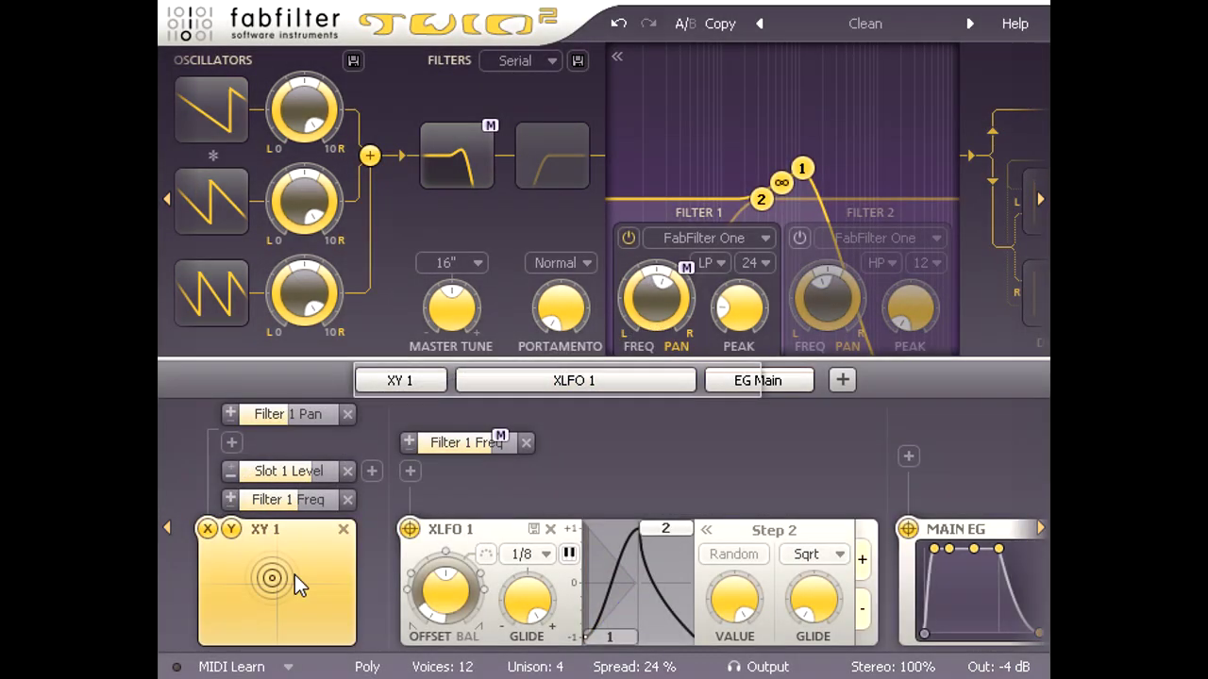
drag(294, 575, 267, 573)
click(230, 415)
Turn on the delay effect and sync both left and right delay times to Note.
click(614, 56)
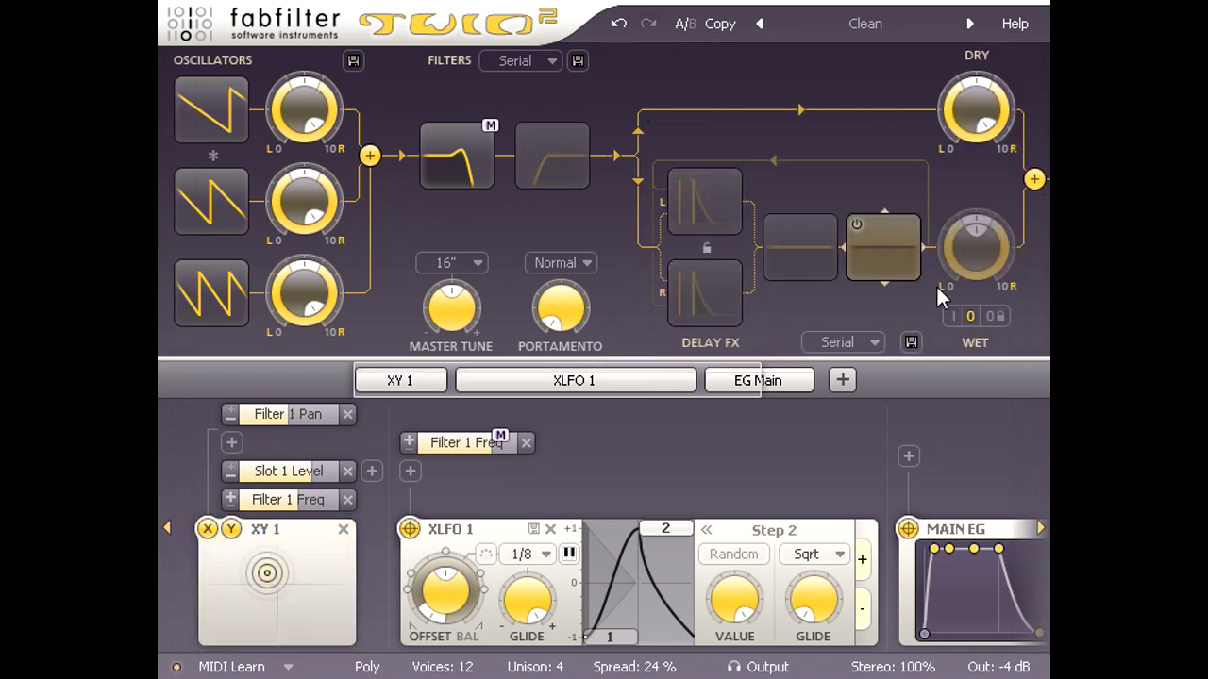
click(954, 317)
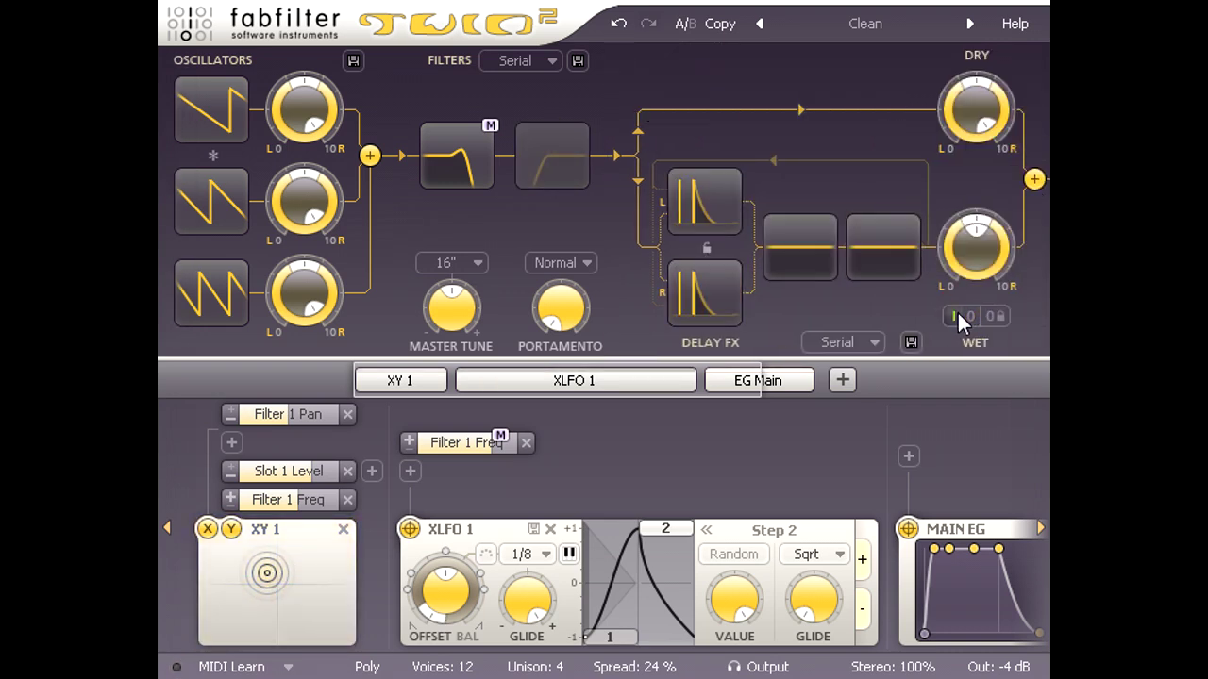
click(703, 217)
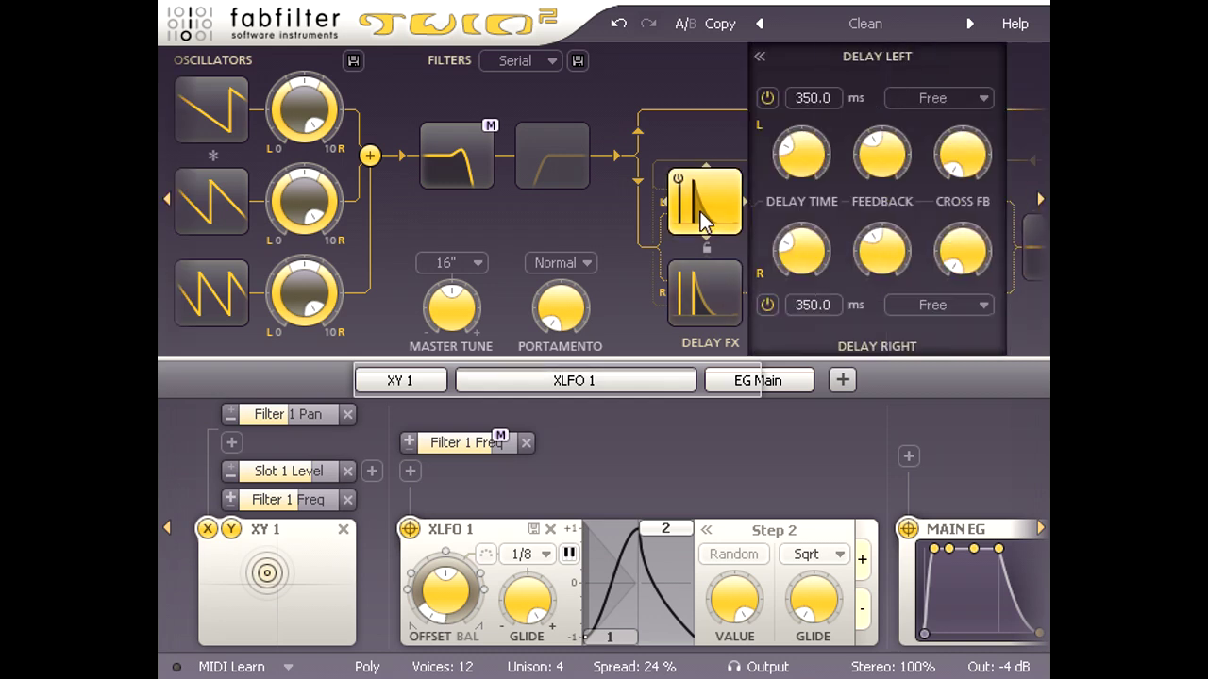
click(960, 96)
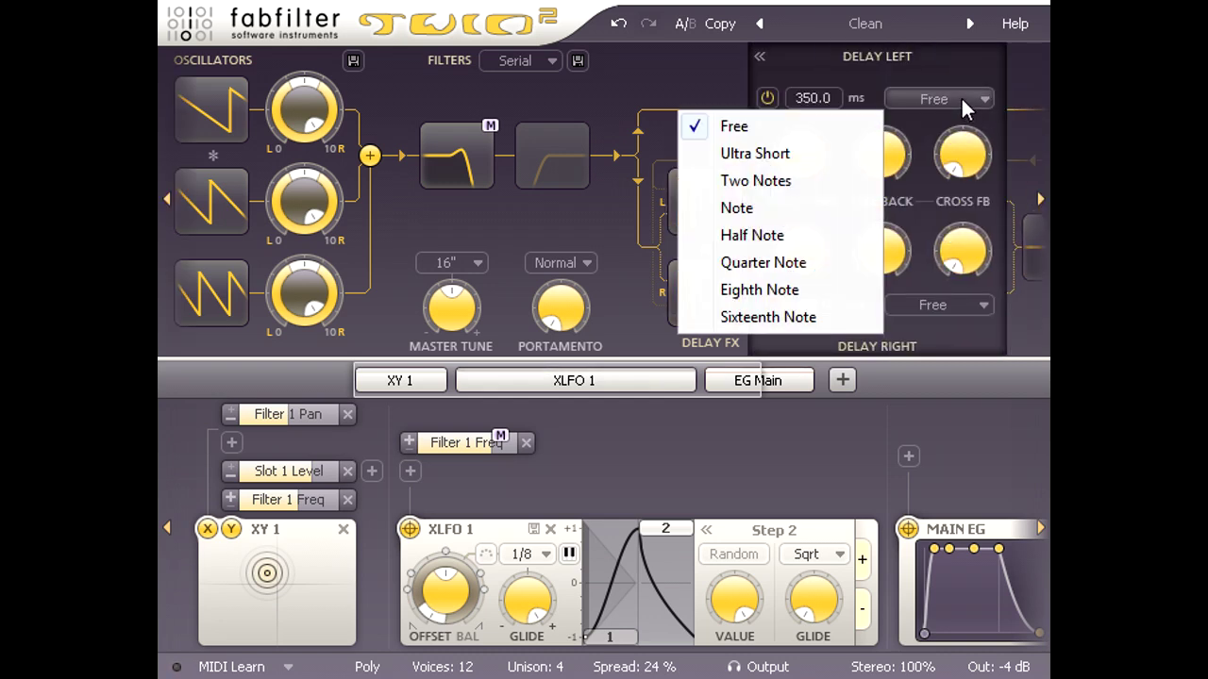
click(808, 210)
click(948, 301)
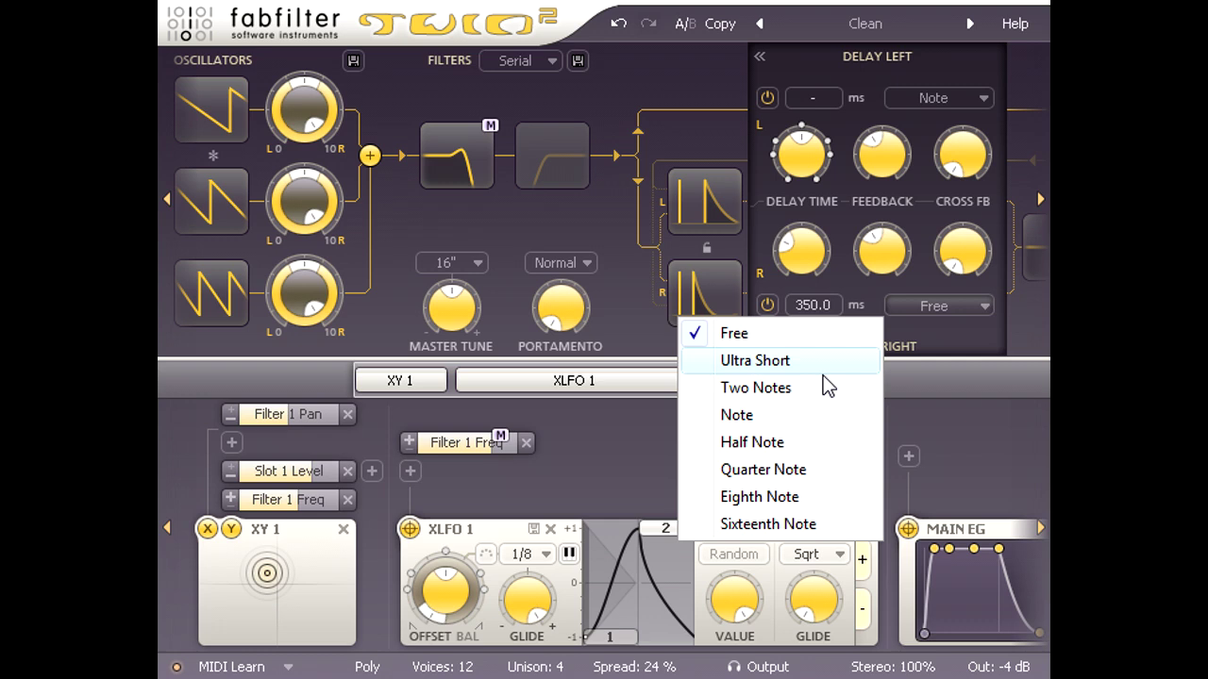
click(788, 421)
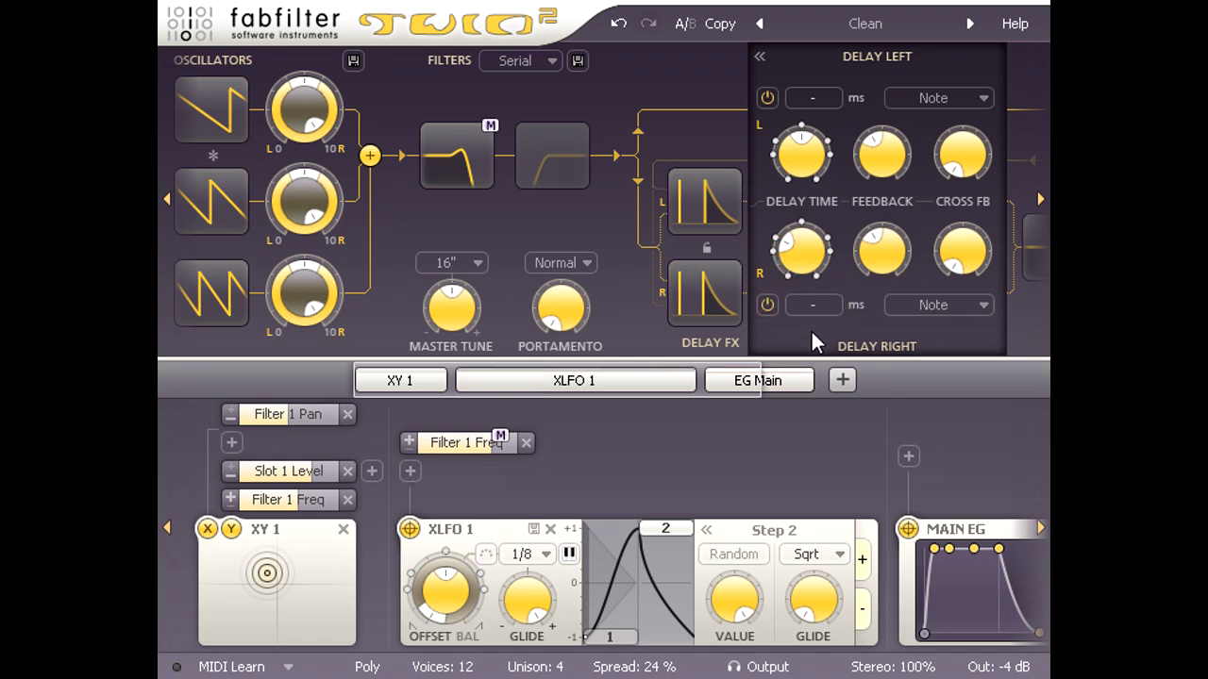
click(759, 55)
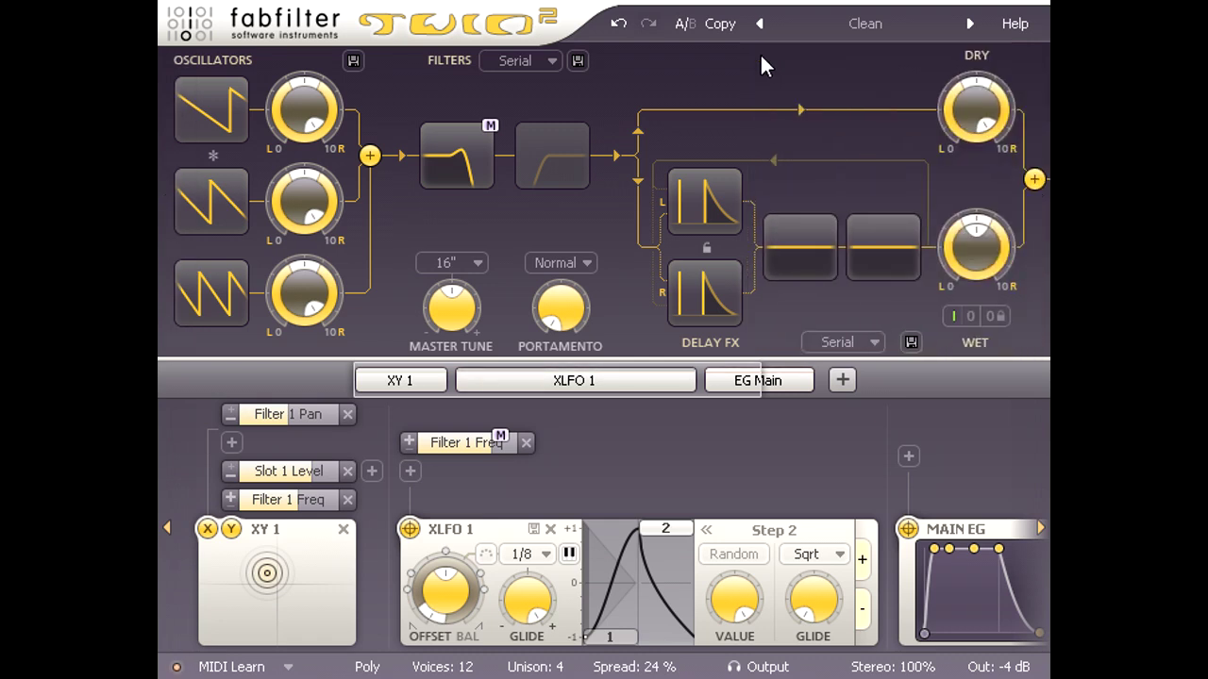
Make delay Filter 1 a high-pass near 1876 Hz, Filter 2 about 9 kHz, and wet level -6.02 dB.
click(820, 267)
click(767, 264)
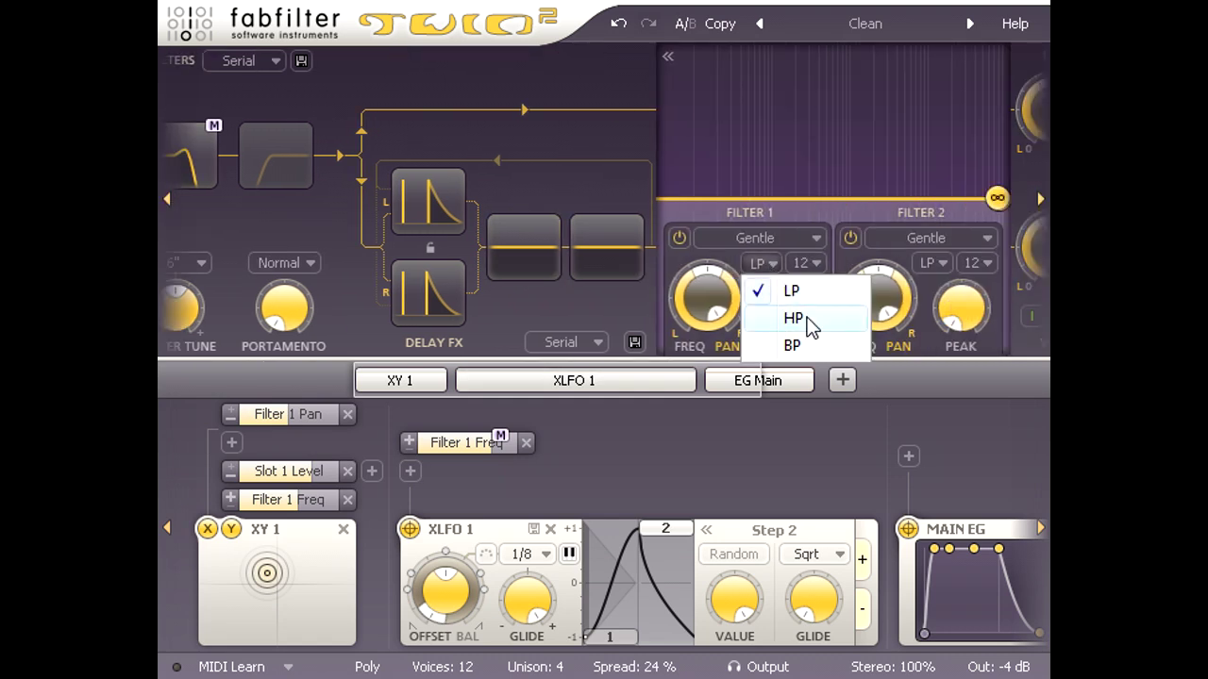
click(808, 318)
drag(707, 300, 709, 508)
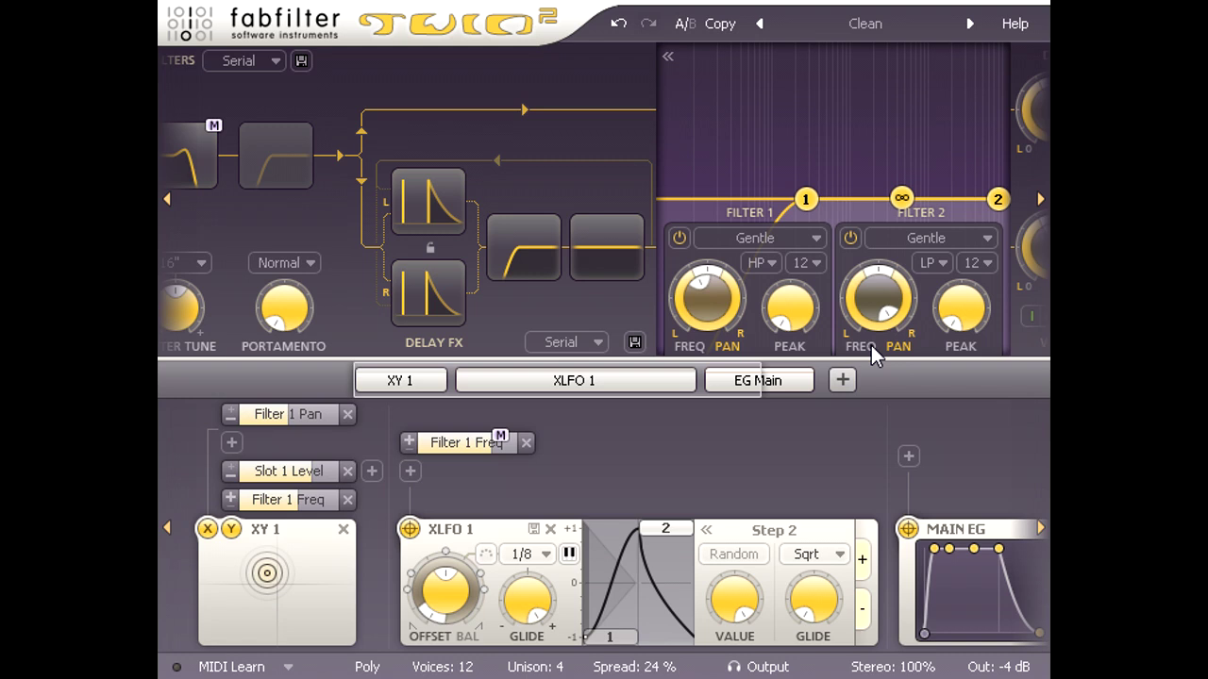
drag(875, 304, 873, 389)
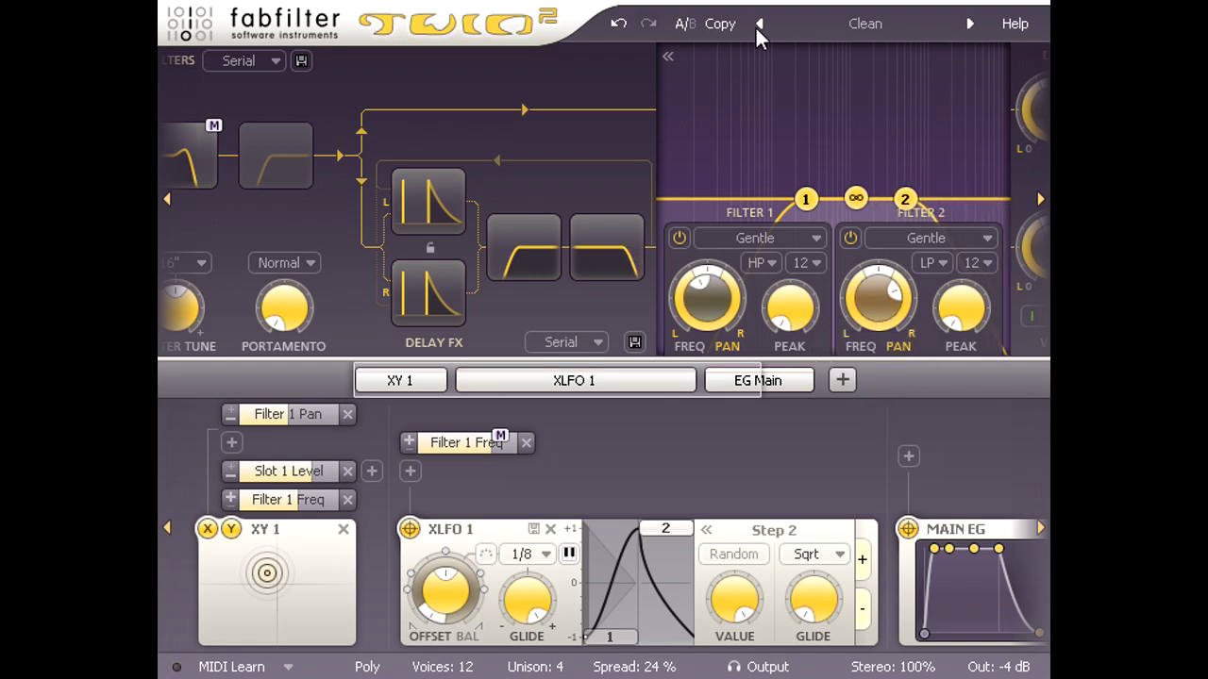
click(668, 54)
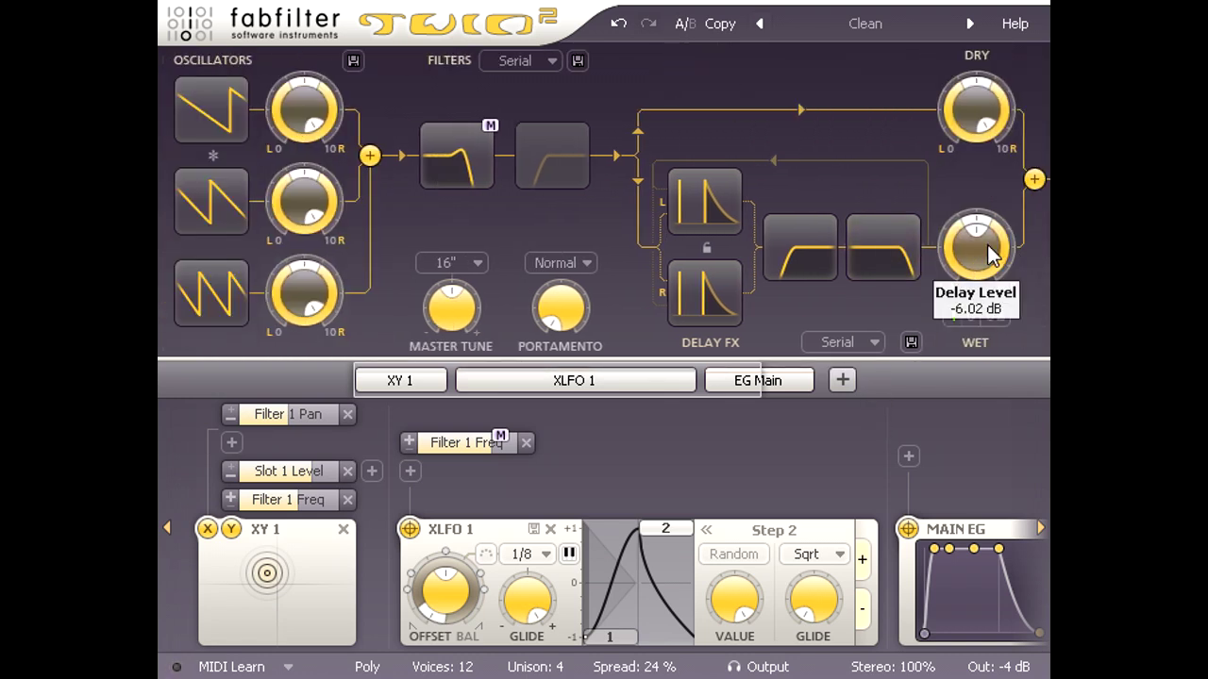
drag(981, 268, 984, 280)
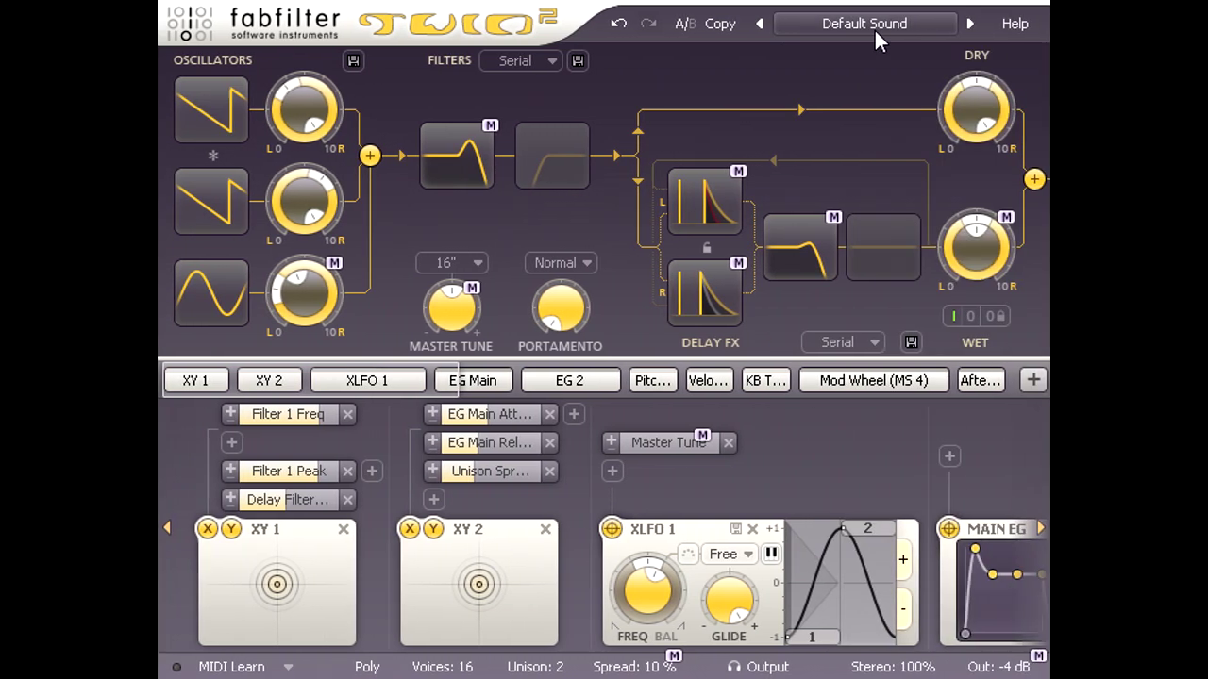
Load the Clean preset and switch the voice mode from Poly to Mono.
click(874, 27)
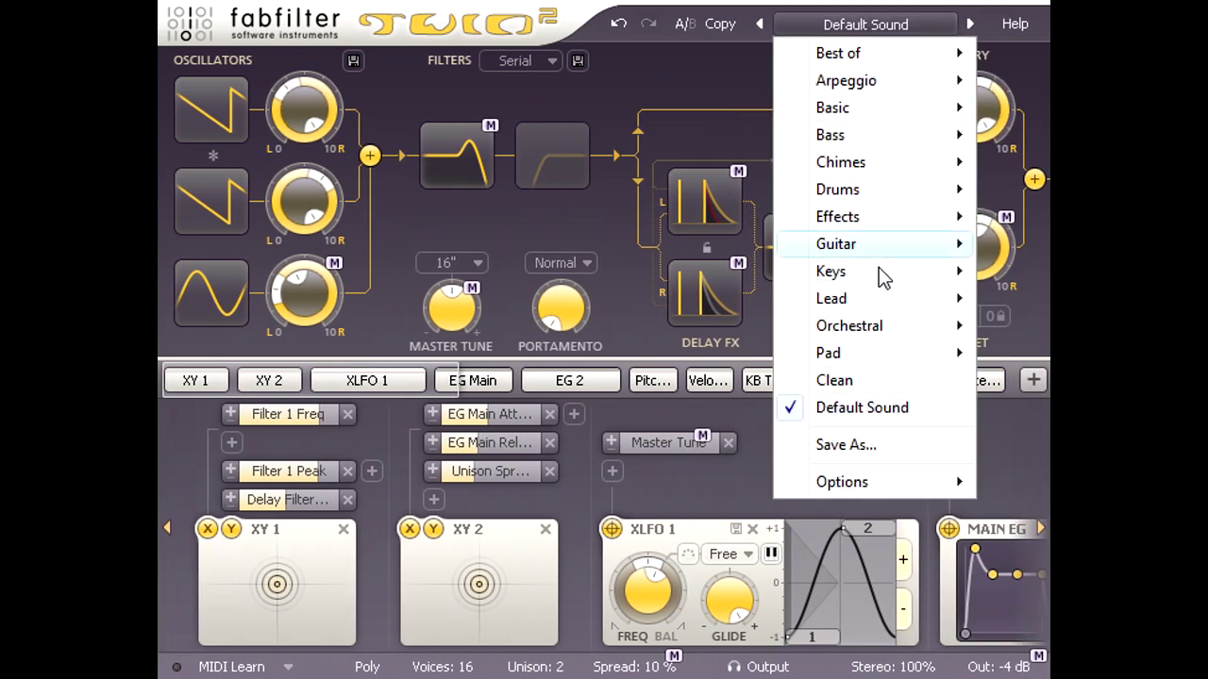
click(870, 385)
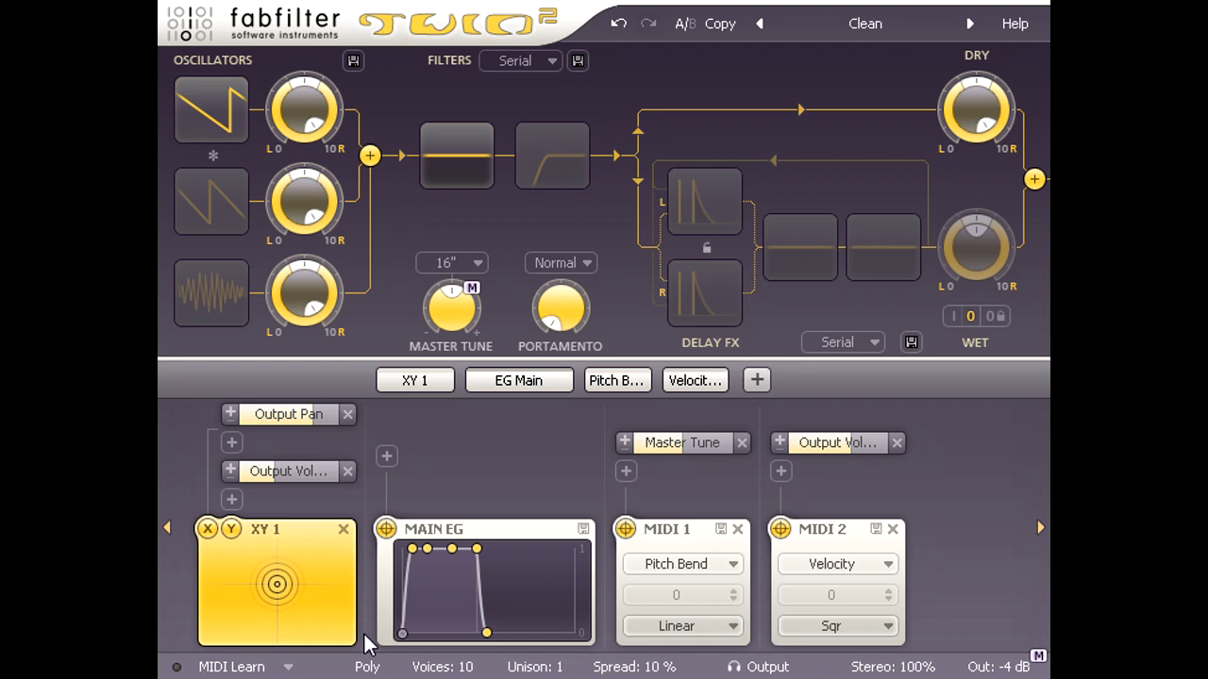
click(368, 667)
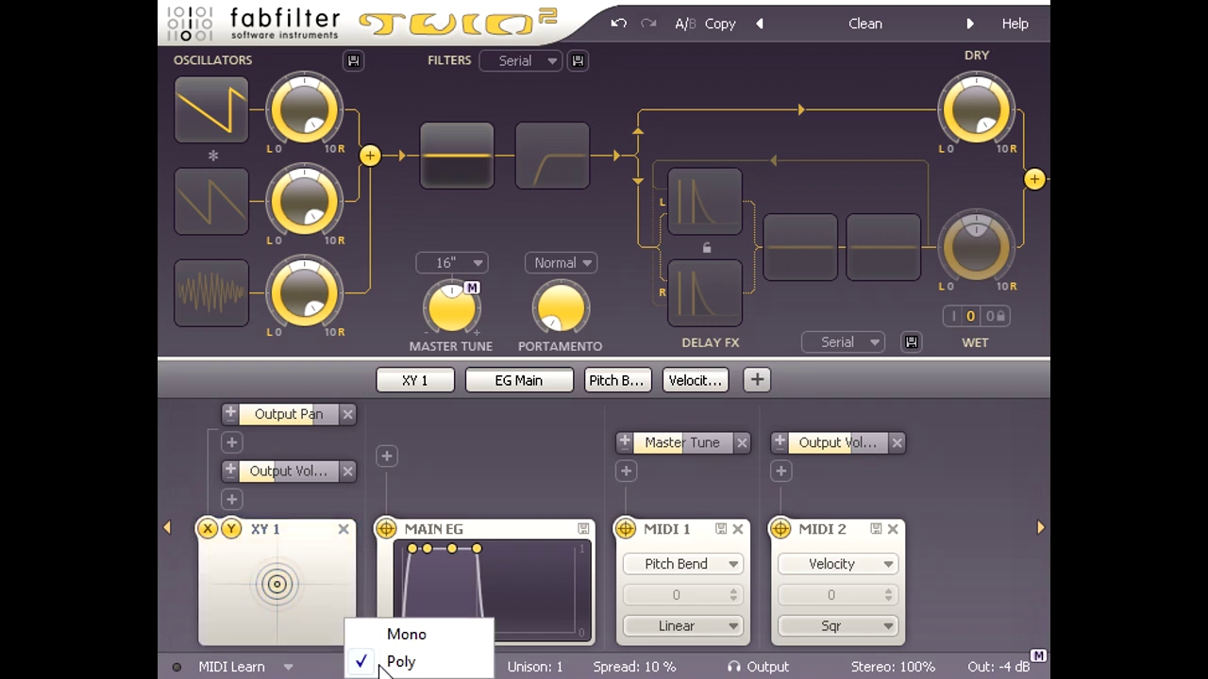
click(452, 636)
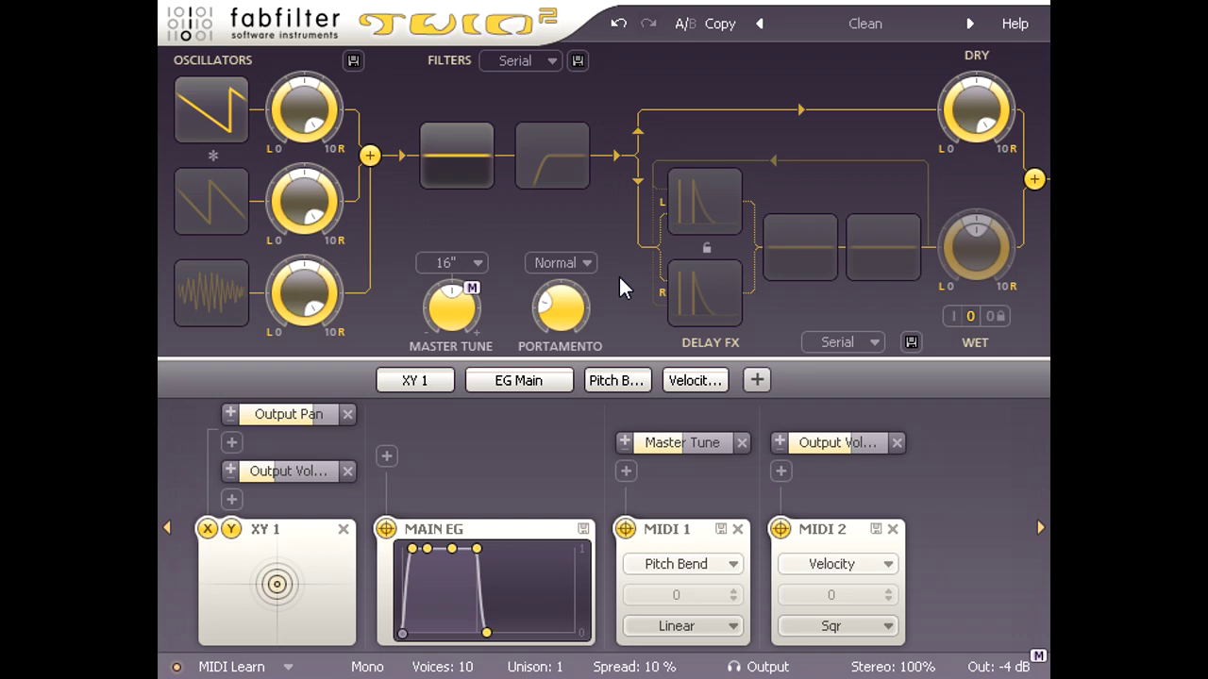
Set portamento to Legato and delete the MIDI 2 velocity-to-Output Vol modulation slot.
click(574, 264)
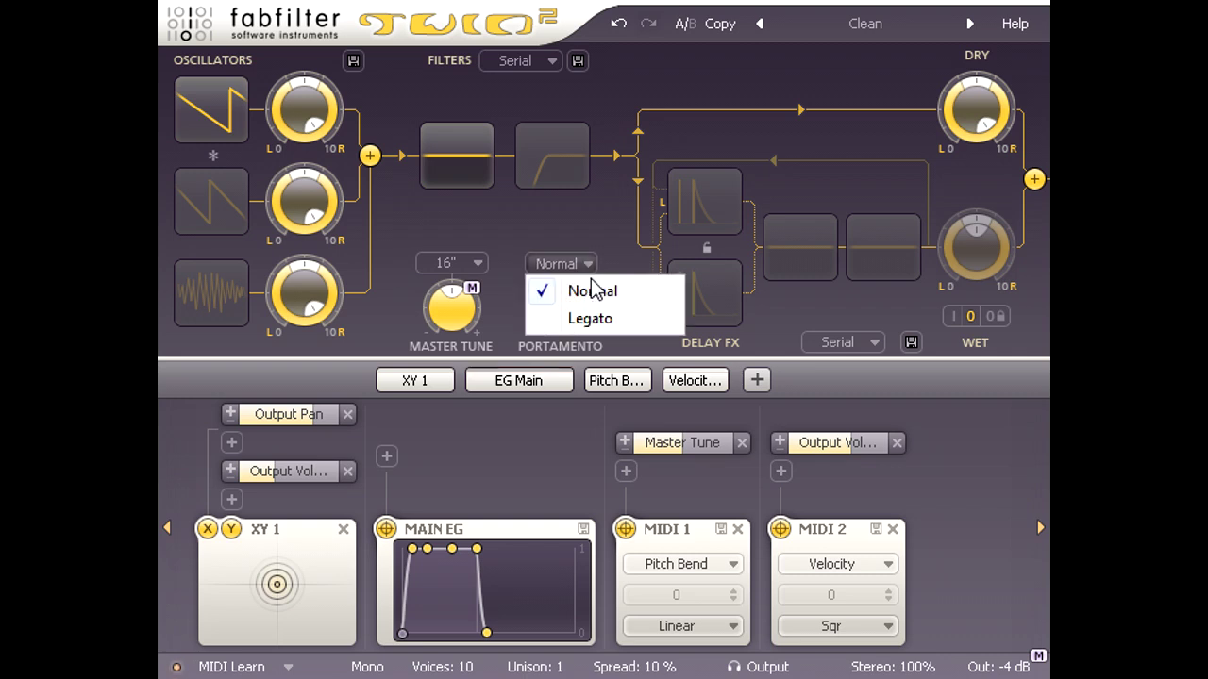
click(630, 312)
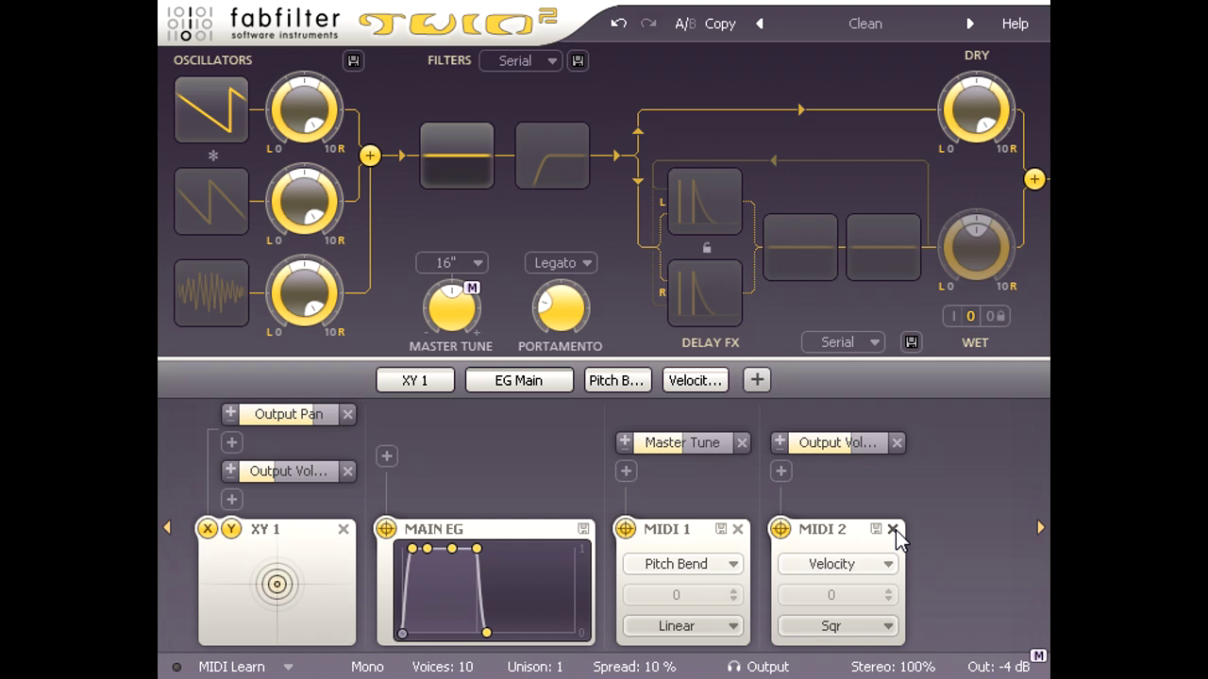
click(896, 442)
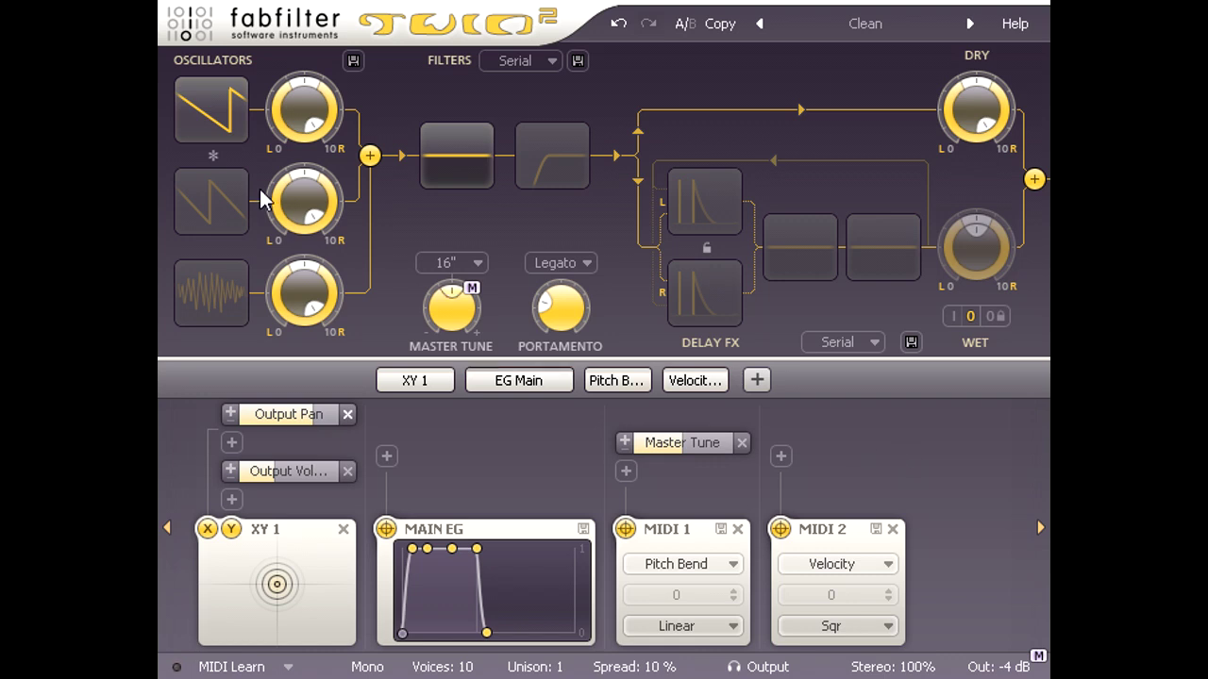
Set oscillator 2's Scale to 0 octaves in the oscillator settings.
click(203, 113)
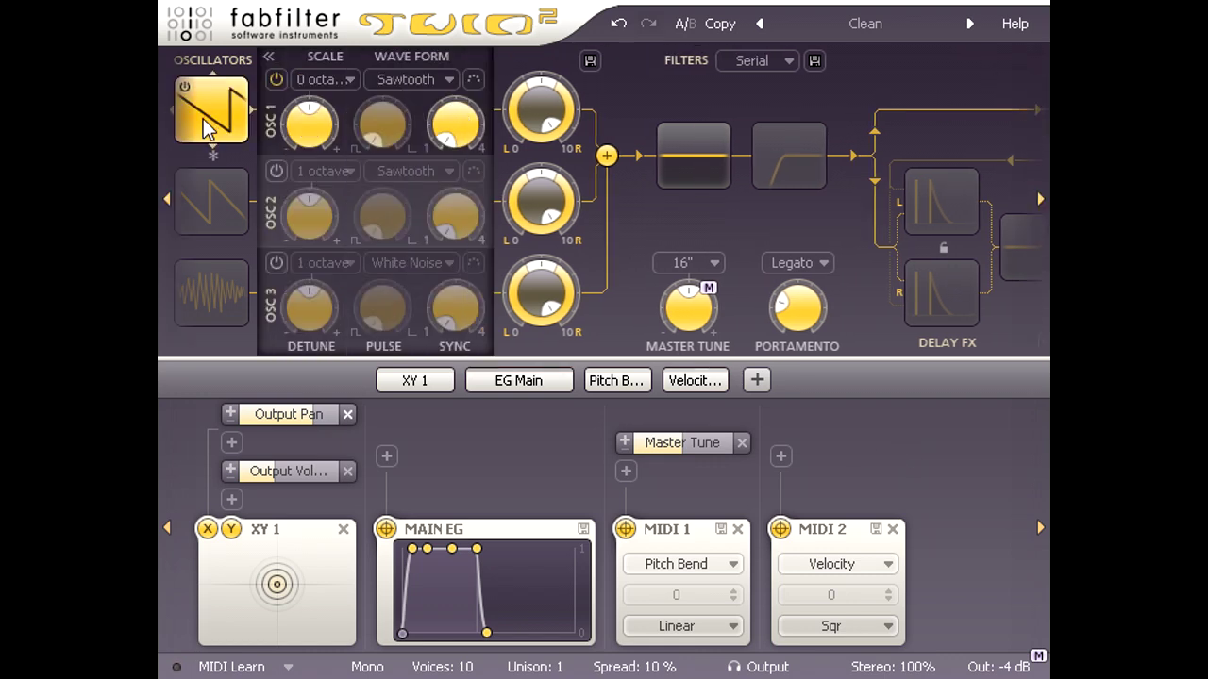
click(331, 173)
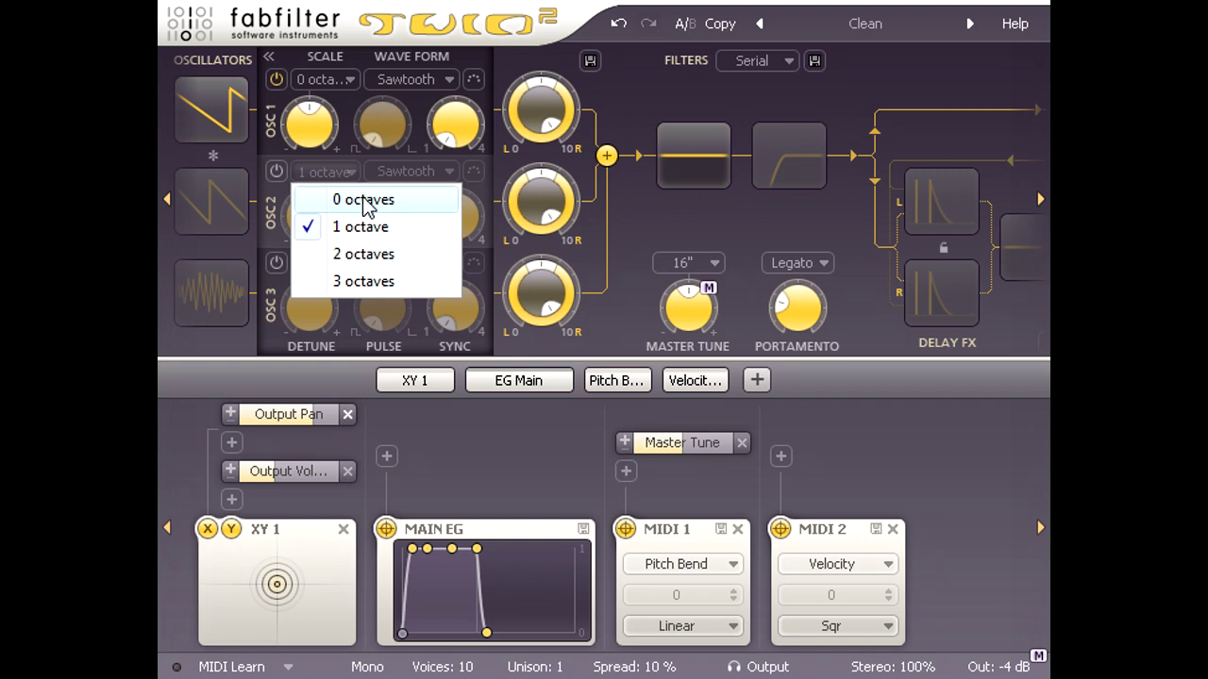
click(363, 200)
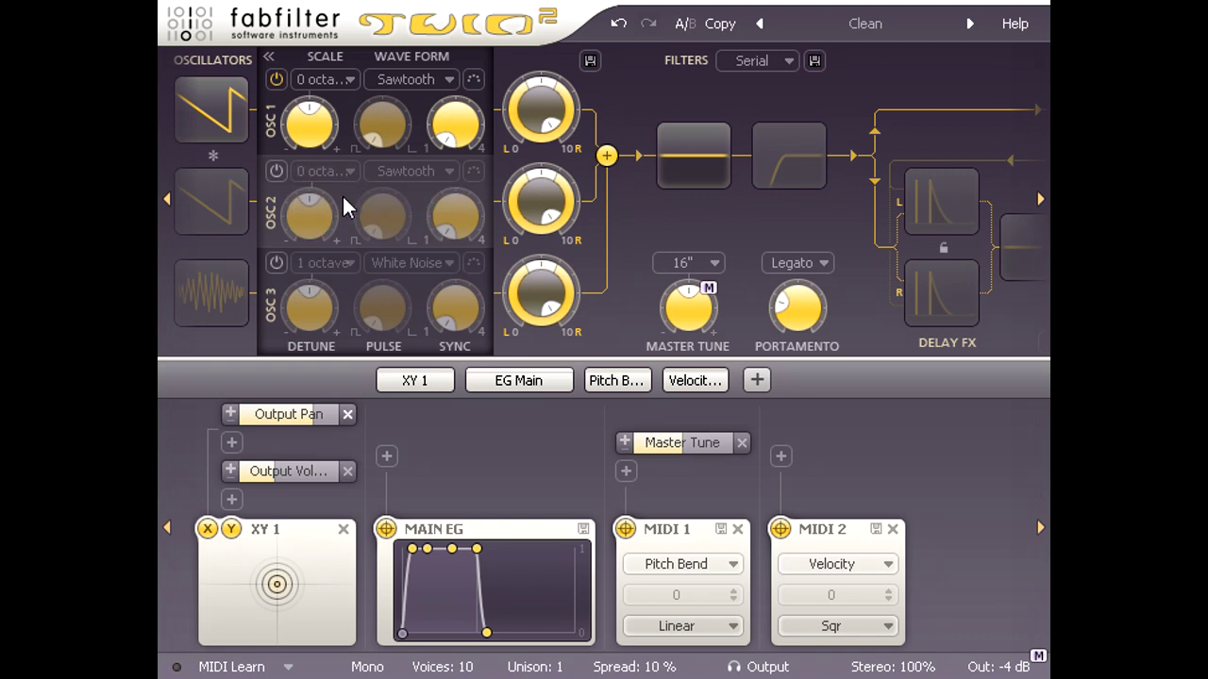
Switch oscillator 2 on as a second sawtooth, muting and unmuting it to compare the sound.
click(278, 172)
click(278, 172)
click(278, 172)
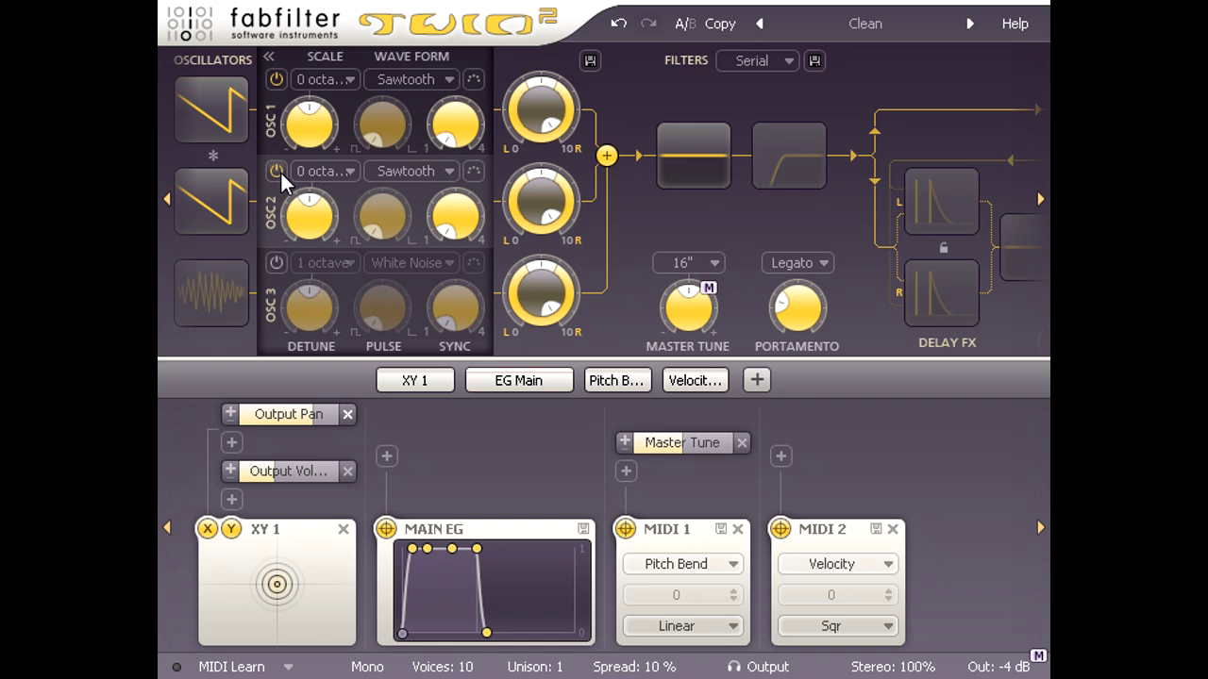
click(280, 171)
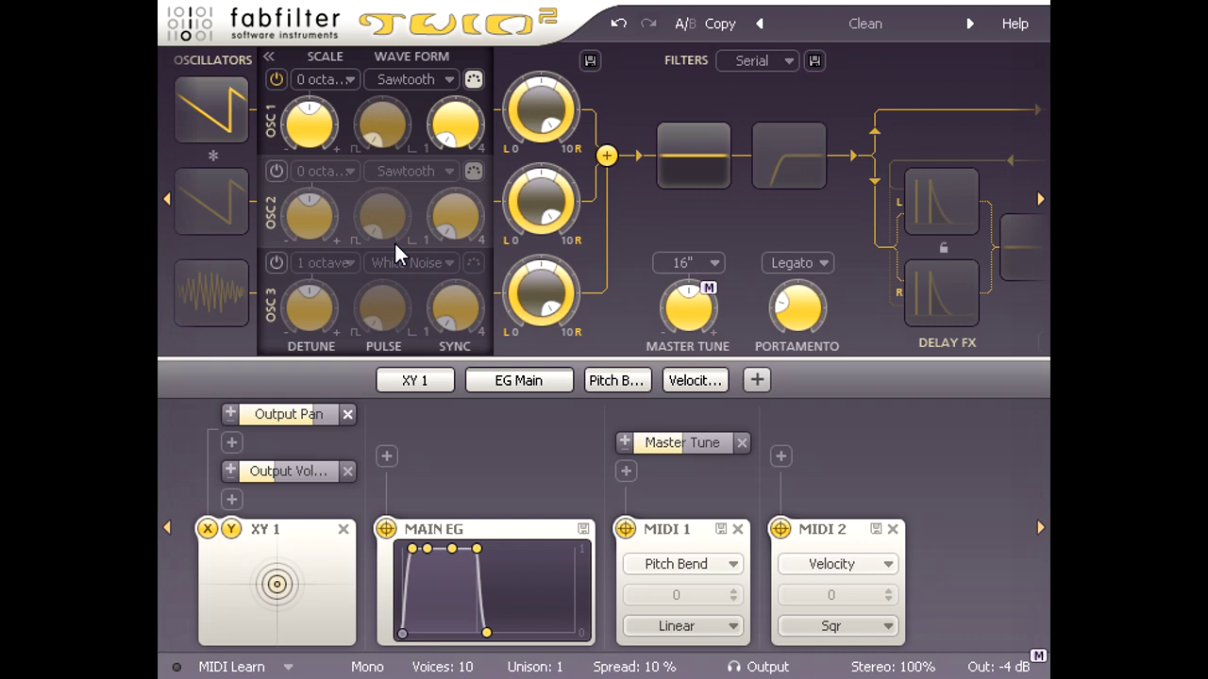
click(281, 170)
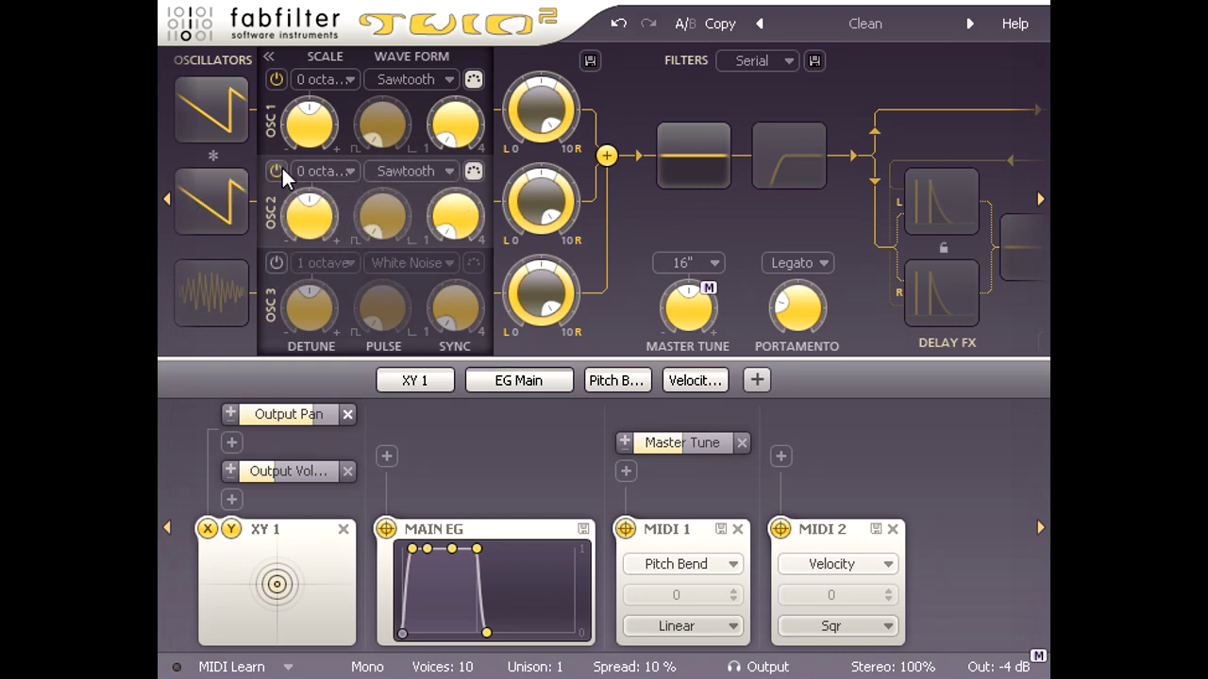
click(275, 173)
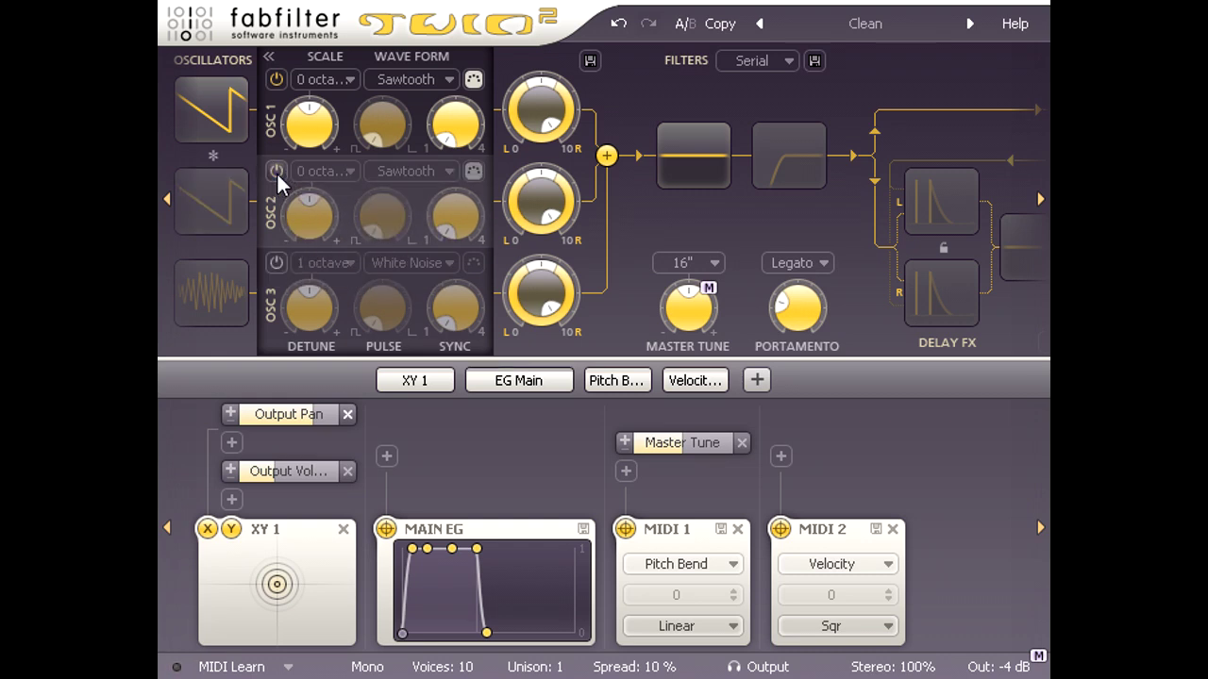
click(276, 169)
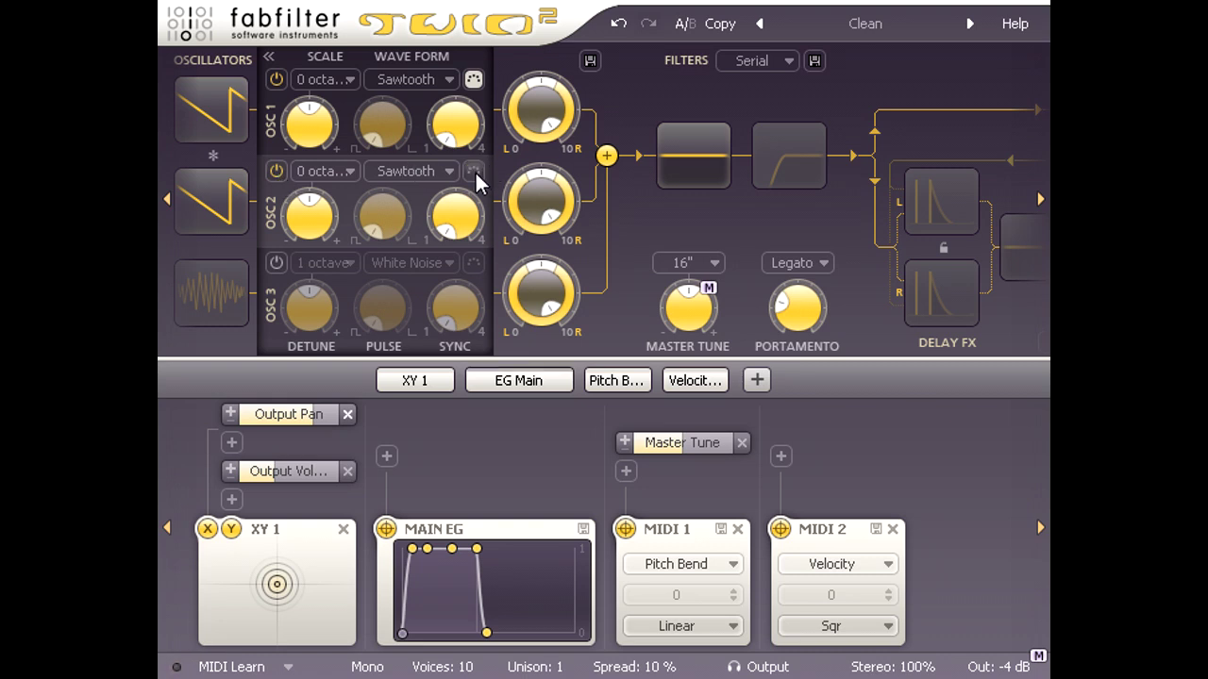
mouse_move(525, 181)
Add a new XLFO routed to Master Tune and speed it up to a vibrato rate.
click(758, 381)
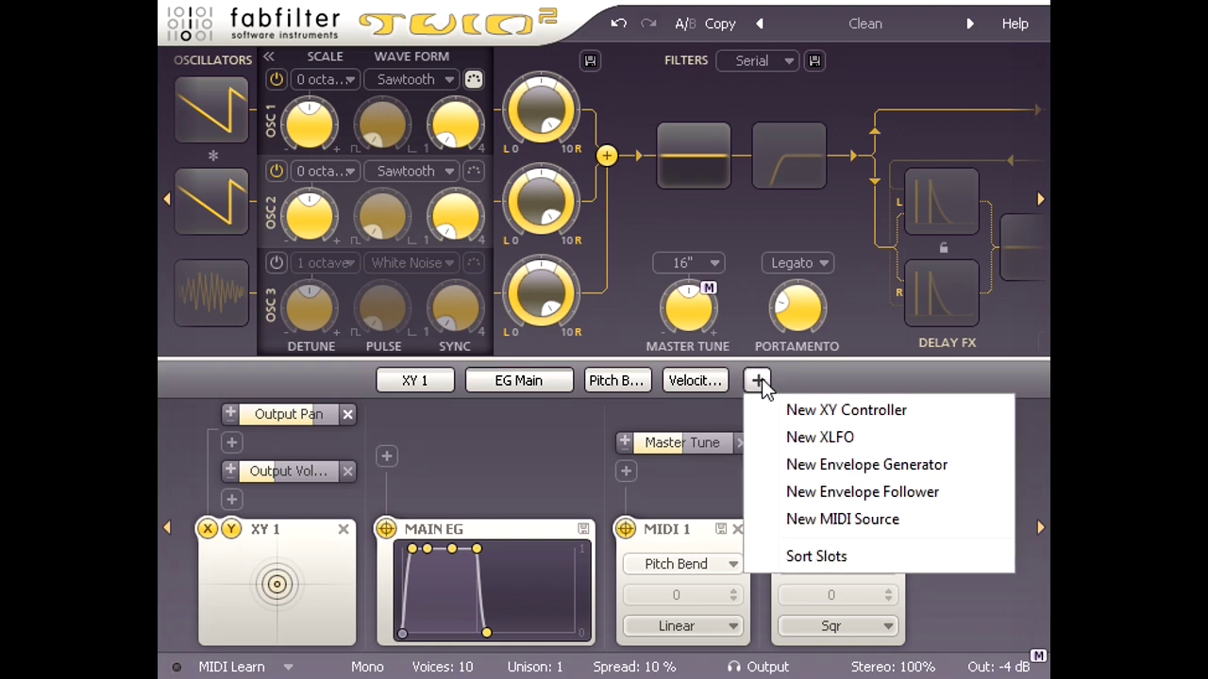
click(875, 437)
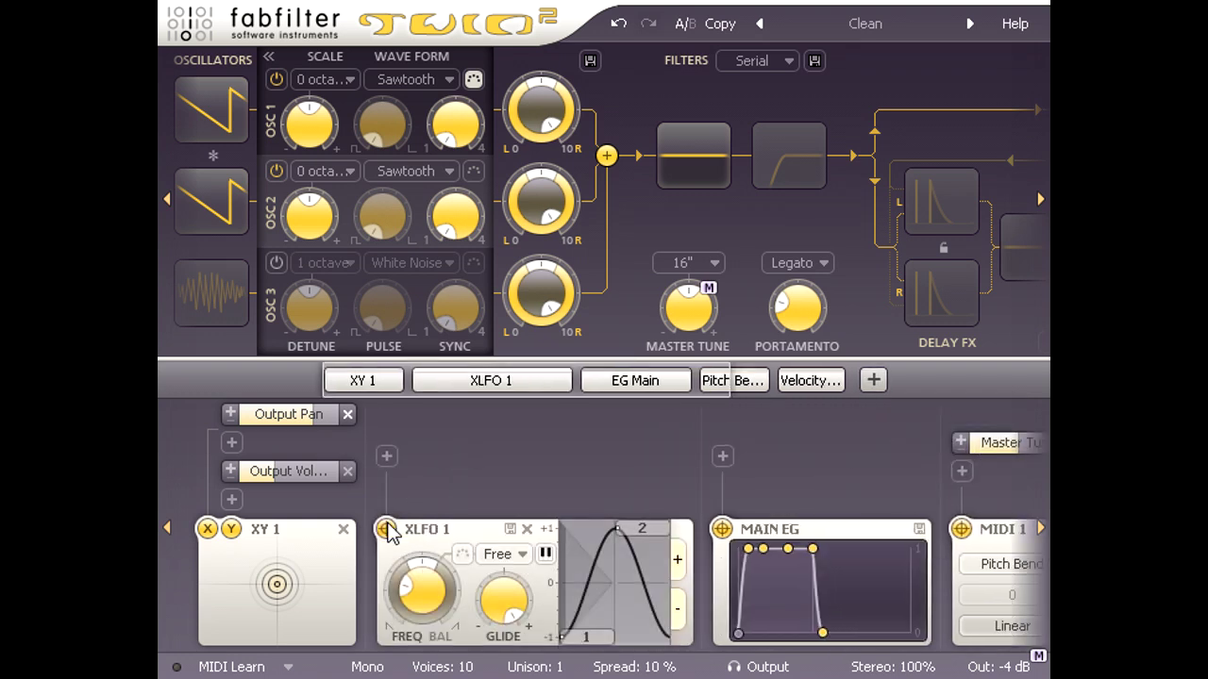
drag(386, 527, 688, 316)
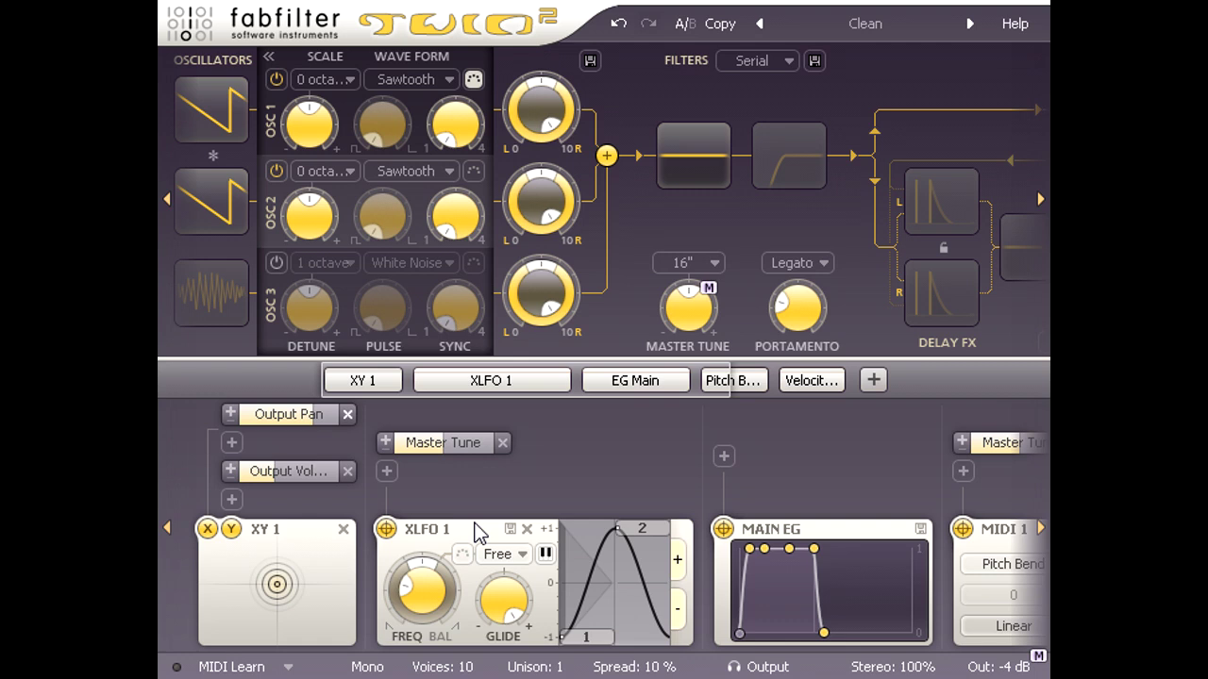
drag(429, 604, 433, 494)
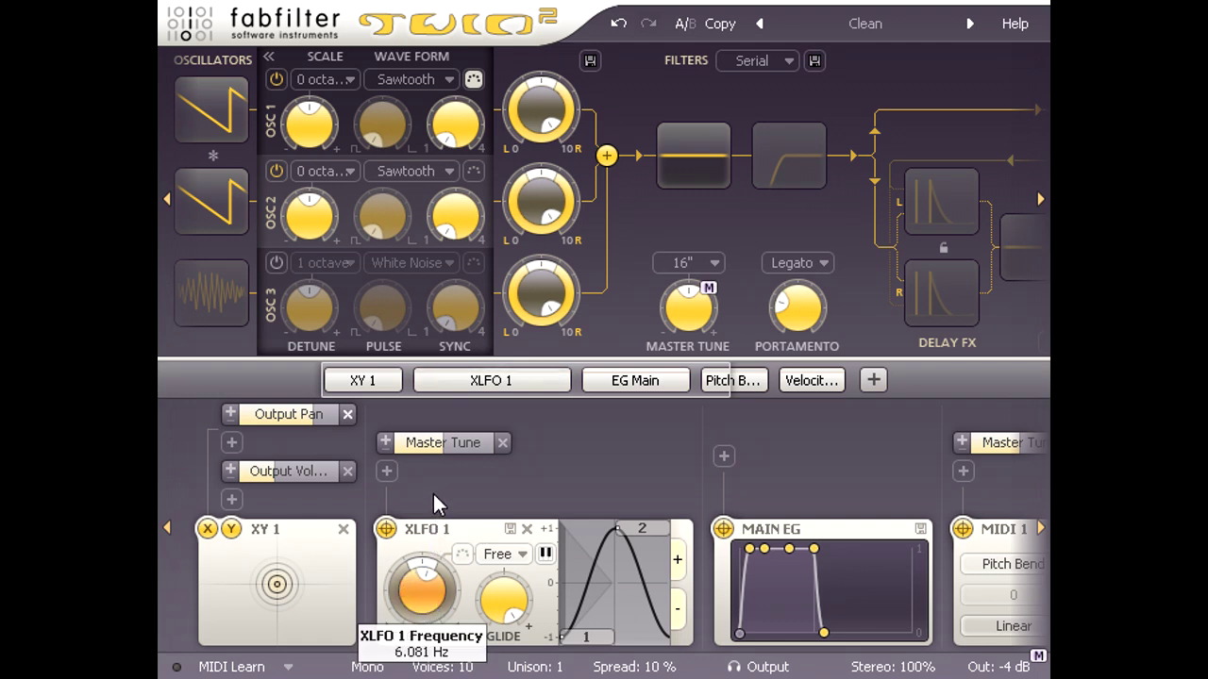
Turn XLFO 1's Master Tune modulation depth down to about 0.010.
drag(447, 453, 384, 458)
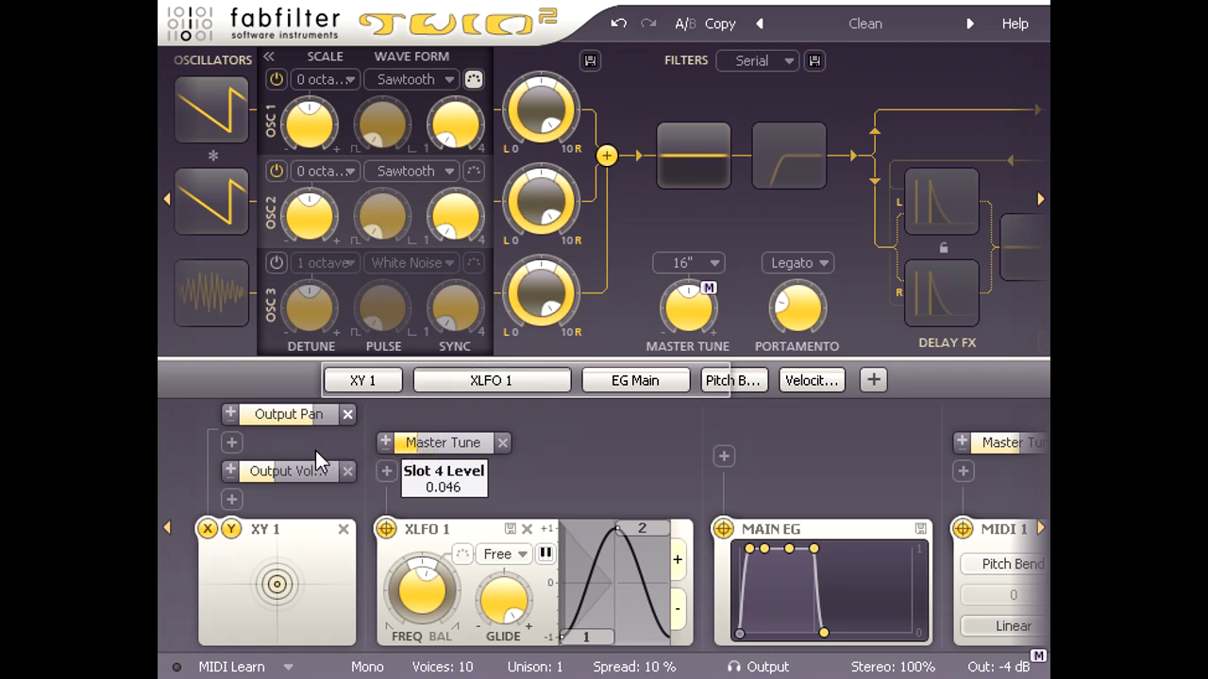
drag(258, 450, 268, 447)
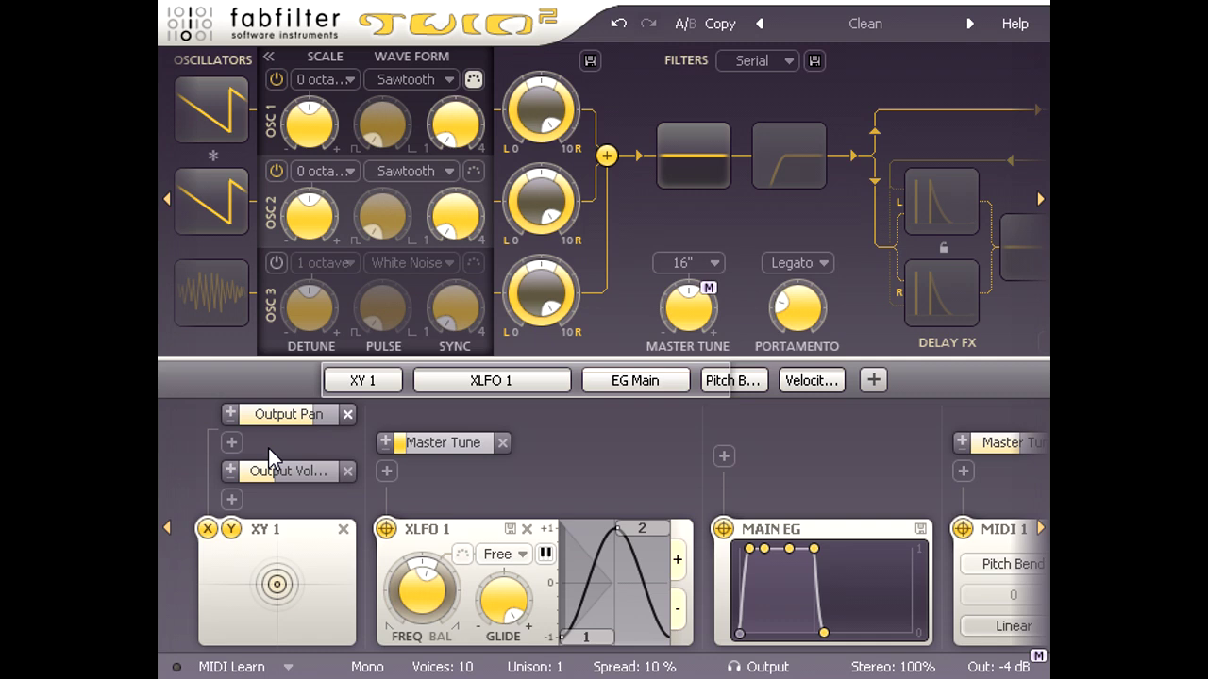
drag(420, 446, 299, 448)
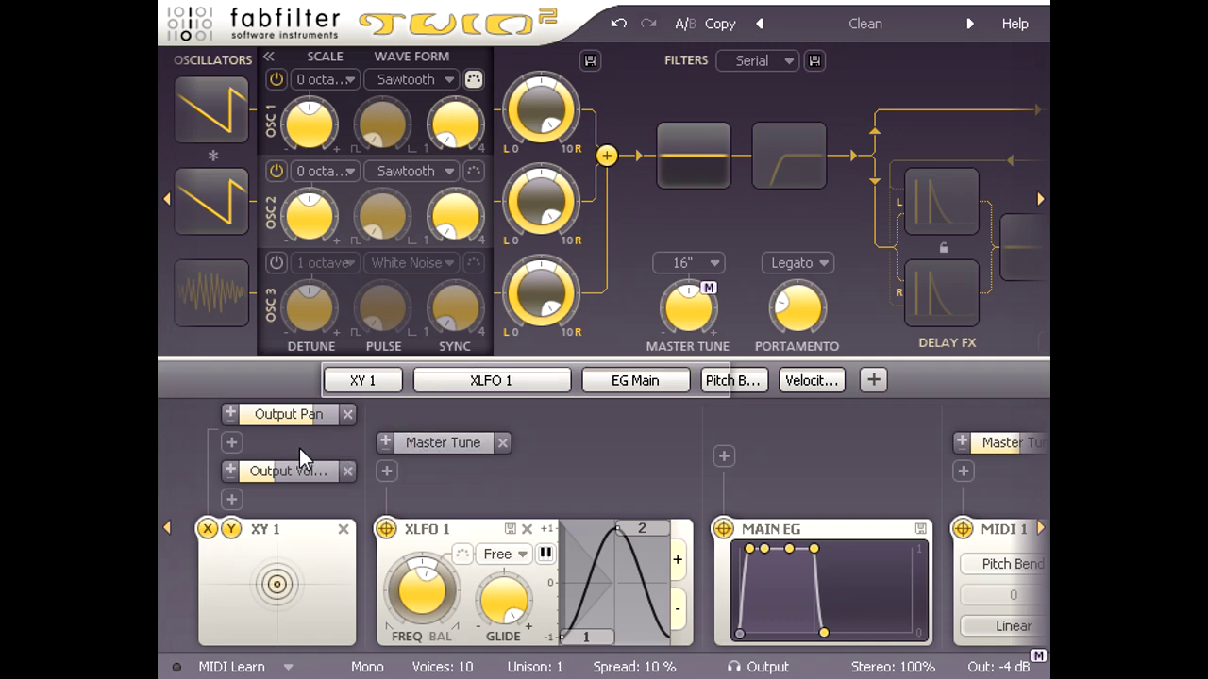
Add a MIDI 3 Mod Wheel source routed to Slot 4 Level with amount 0.010.
click(874, 381)
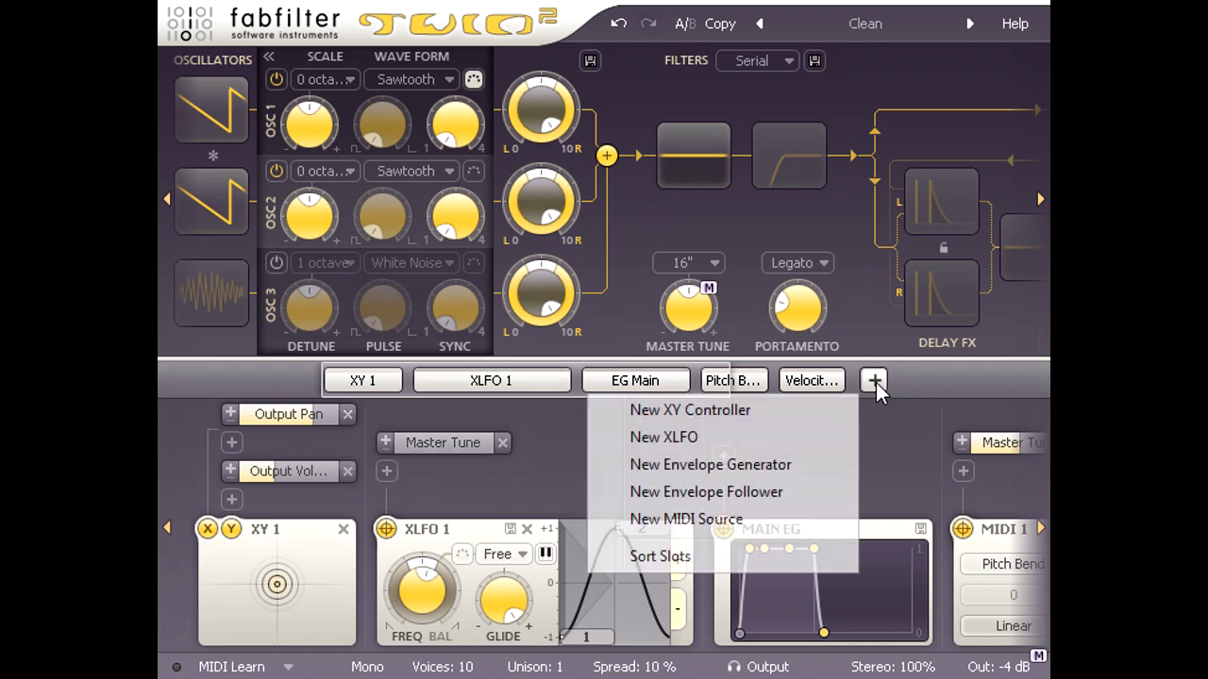
click(769, 521)
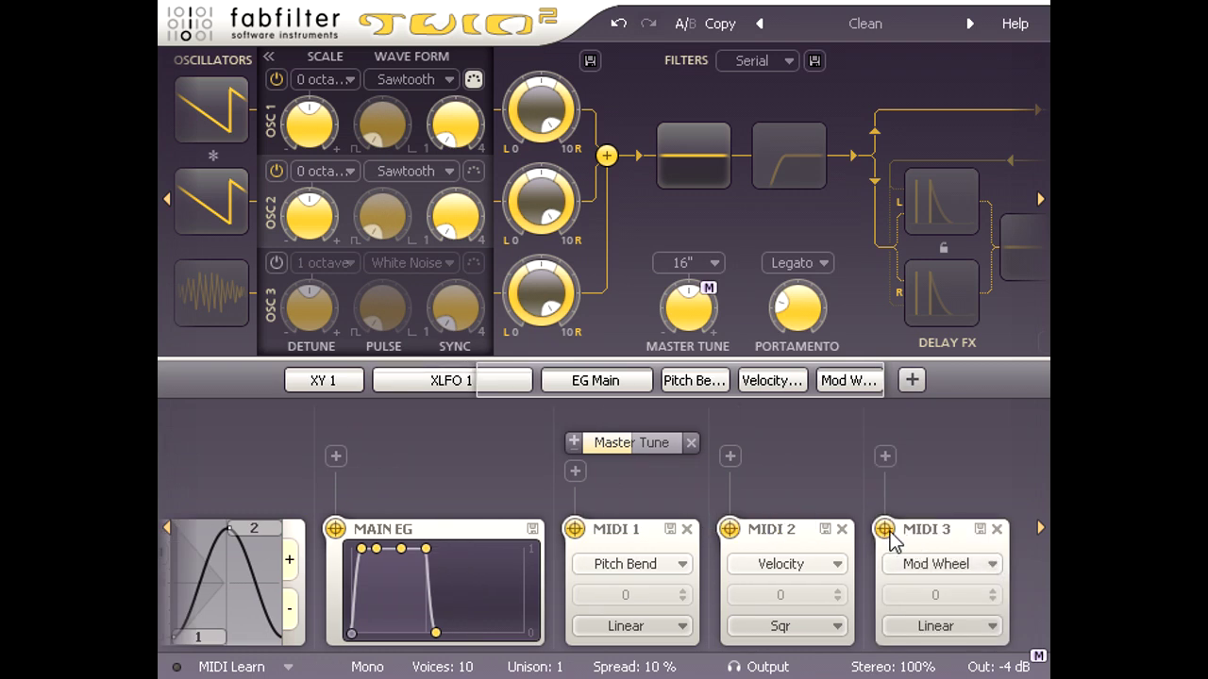
drag(884, 530, 204, 447)
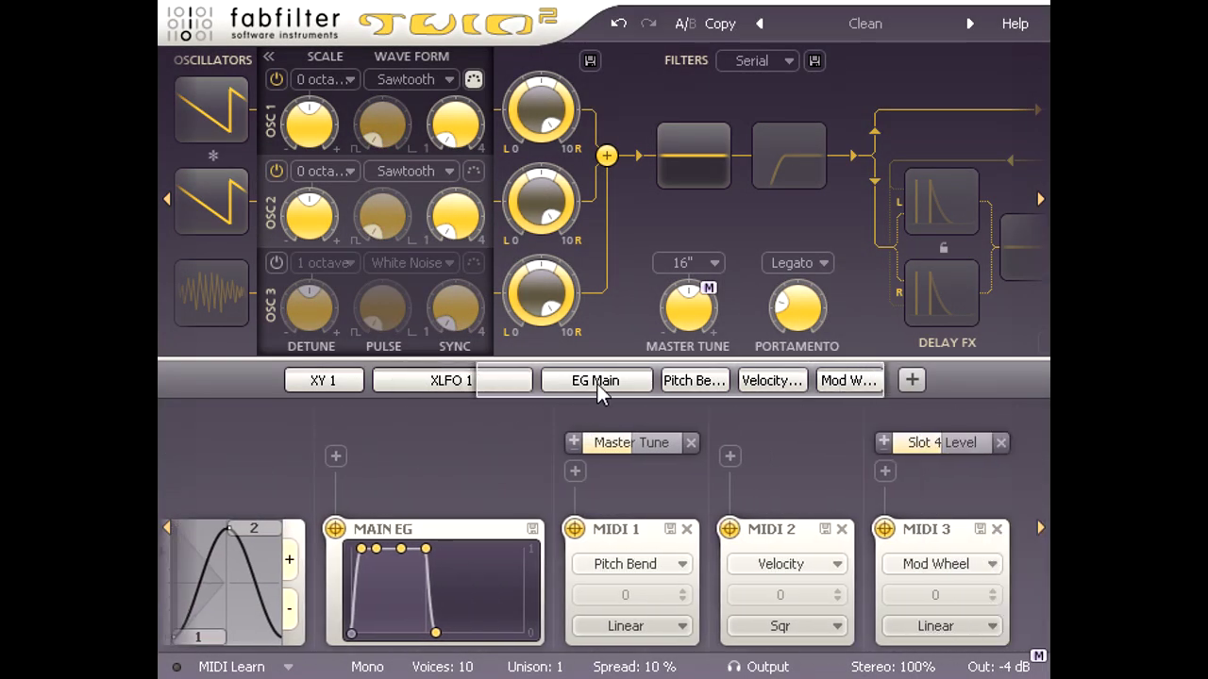
drag(932, 444, 911, 448)
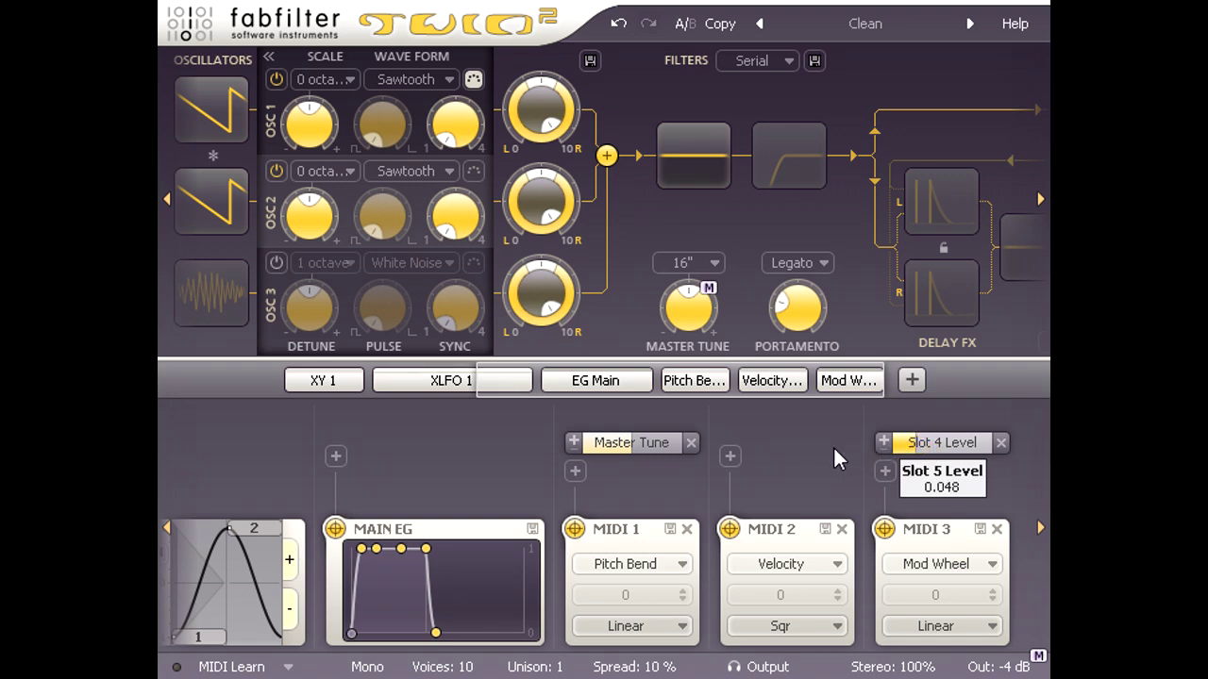
drag(834, 450, 780, 446)
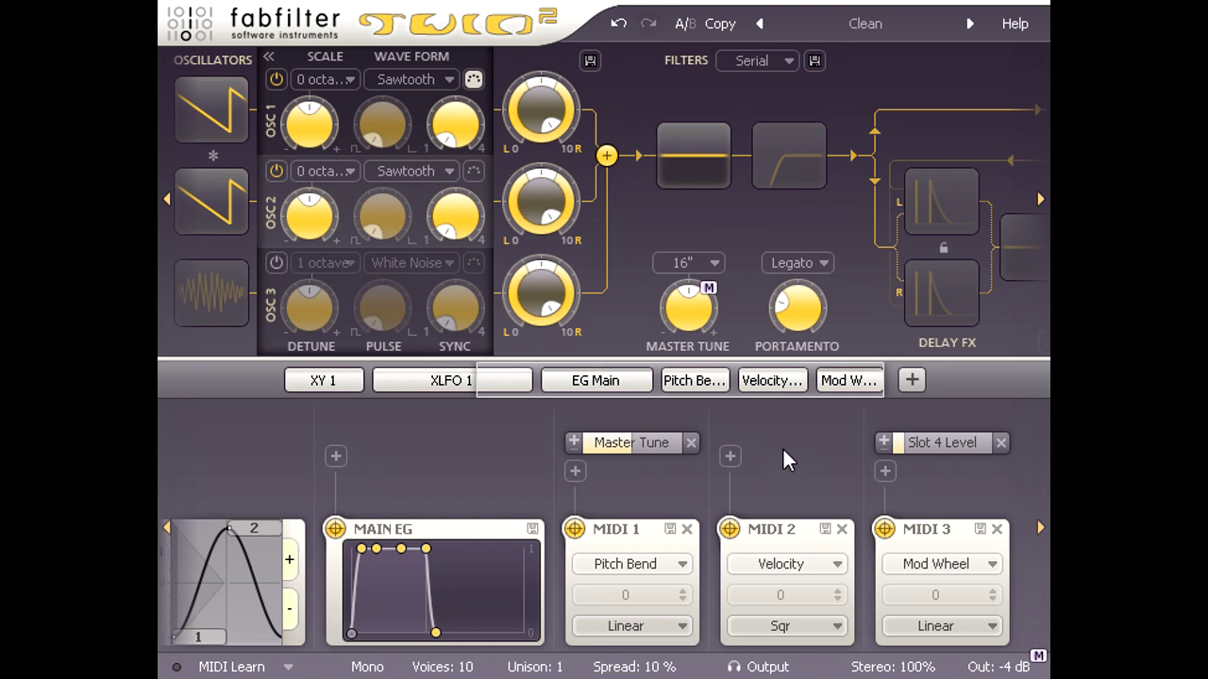
click(997, 564)
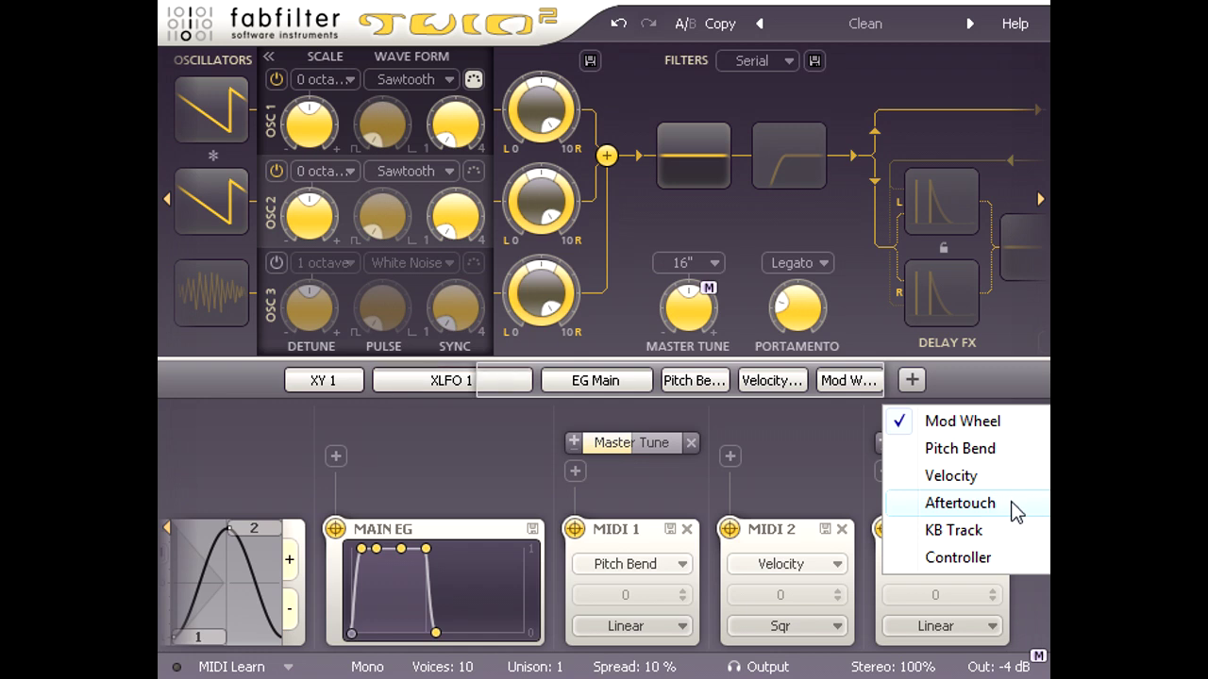
Keep Mod Wheel as the source, then make Filter 1 a 24 dB/oct band-pass.
click(843, 476)
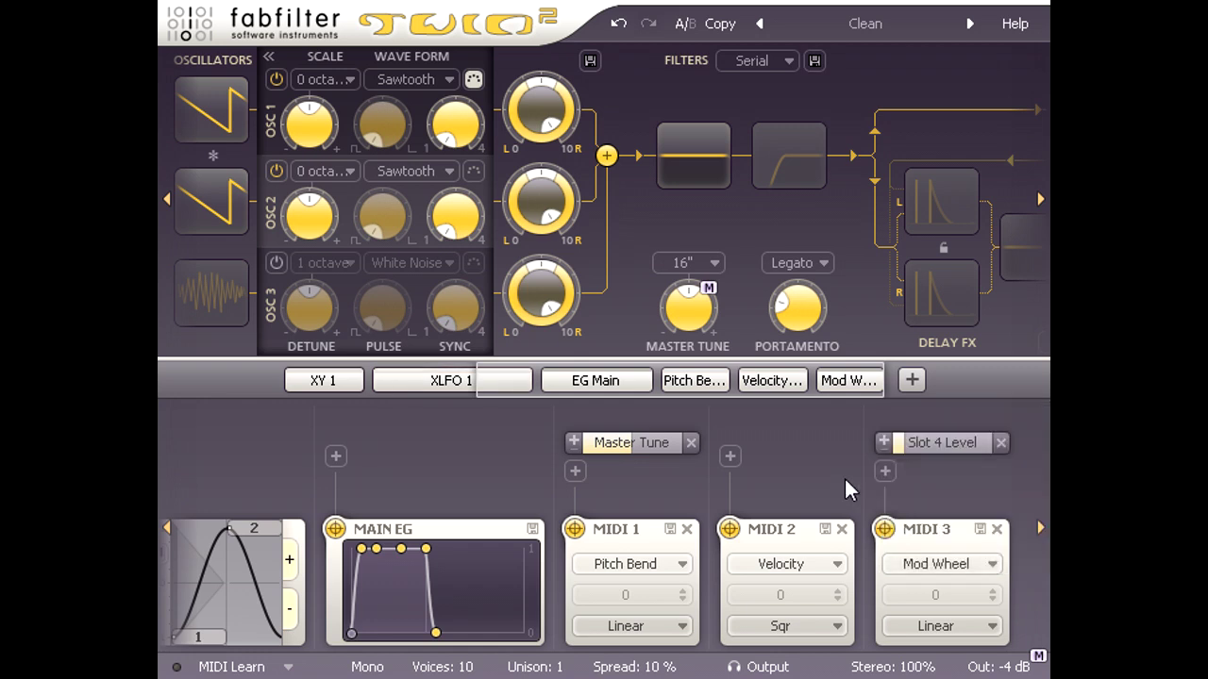
click(700, 158)
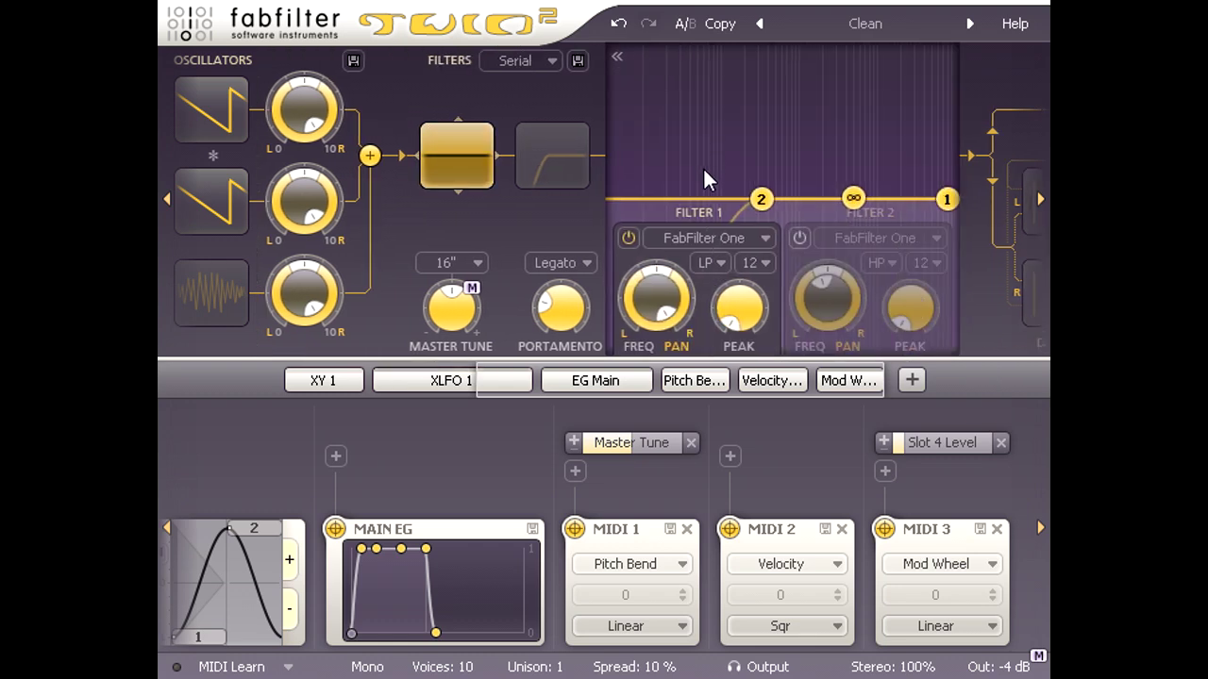
click(714, 261)
click(745, 344)
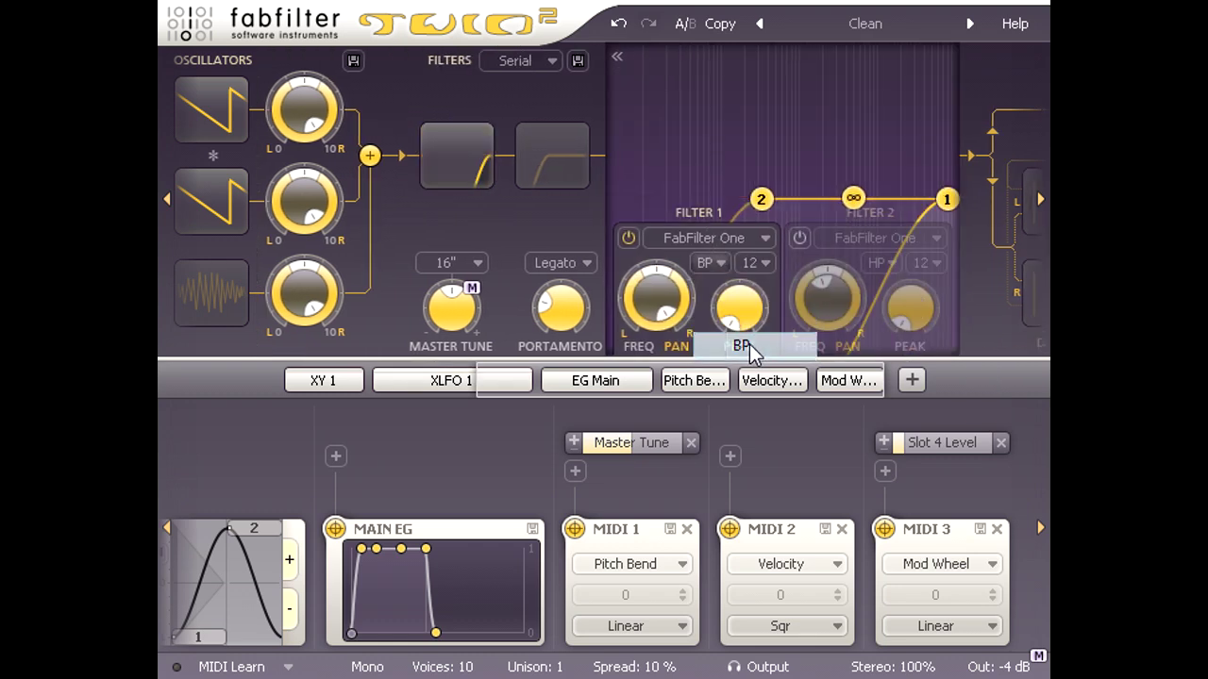
click(763, 265)
click(785, 318)
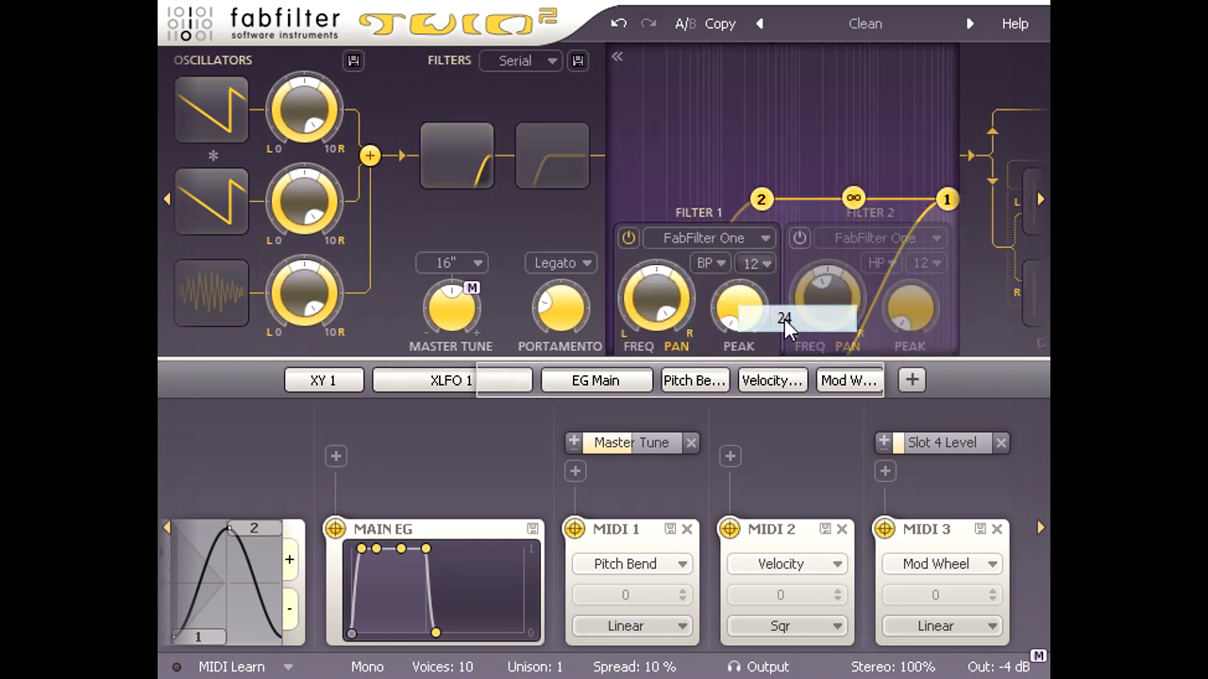
Raise Filter 1's peak, lower its frequency, and fine-tune the peak.
drag(737, 304, 746, 134)
drag(656, 297, 647, 512)
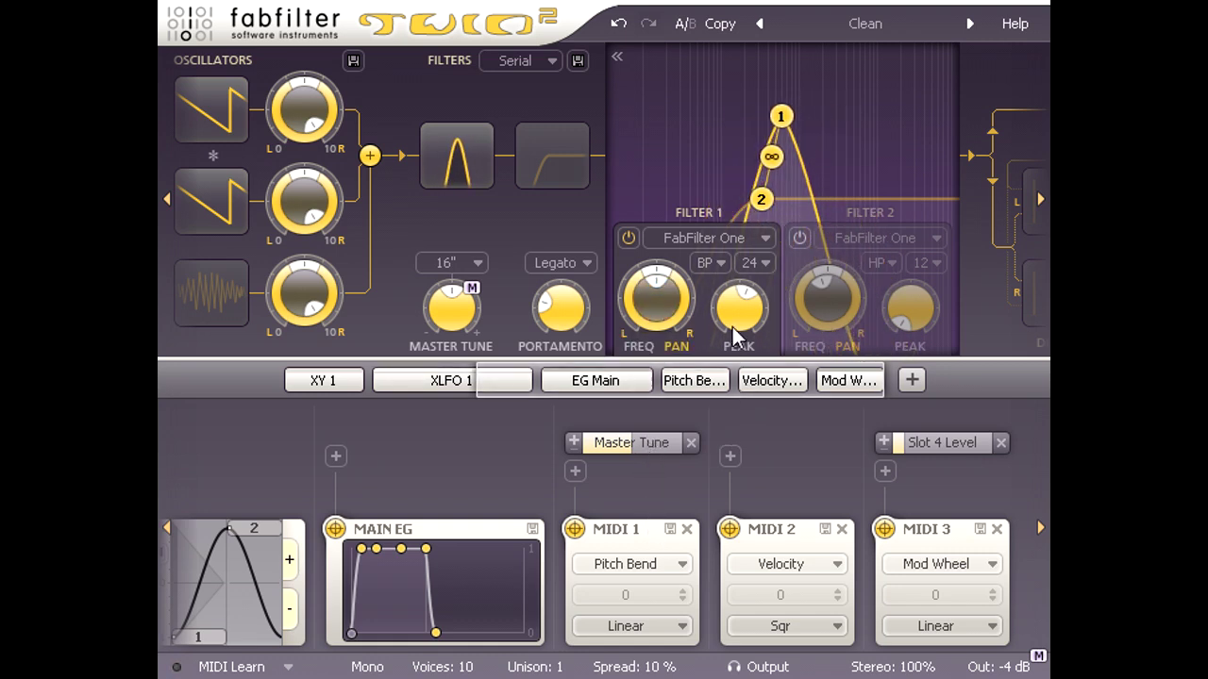
drag(739, 307, 827, 353)
Add EG 2 driving Filter 1 Freq with fast attack, -INF dB sustain and 0.878 s decay.
click(910, 381)
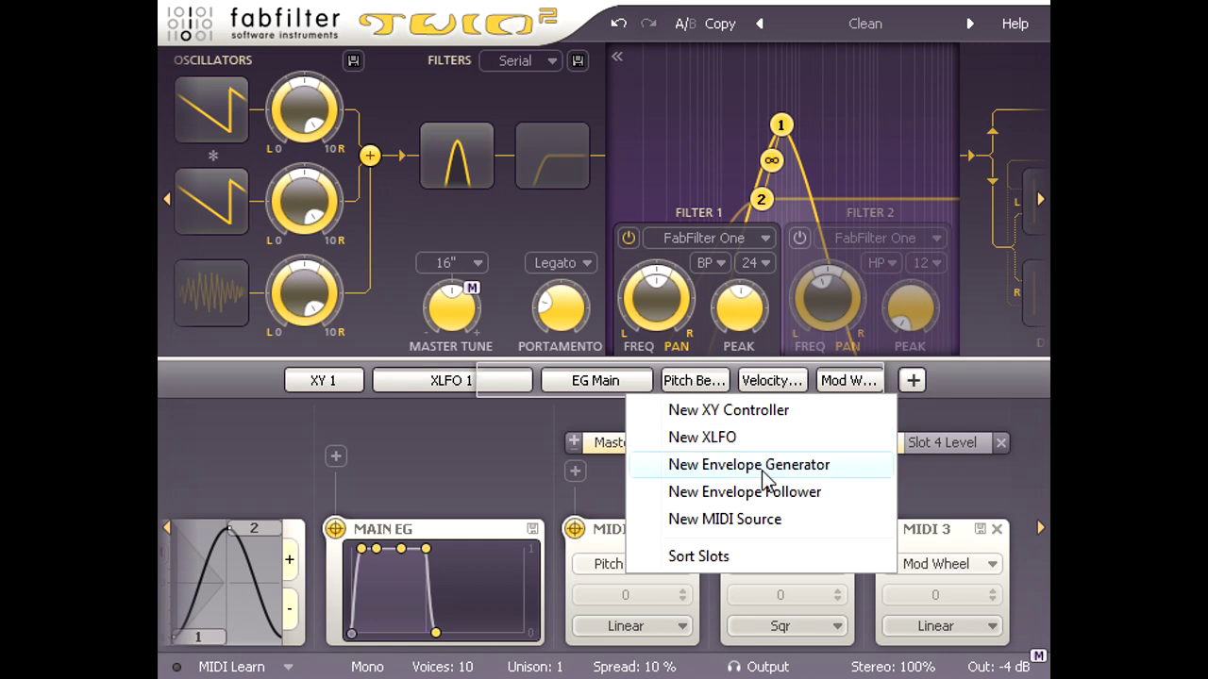
click(851, 463)
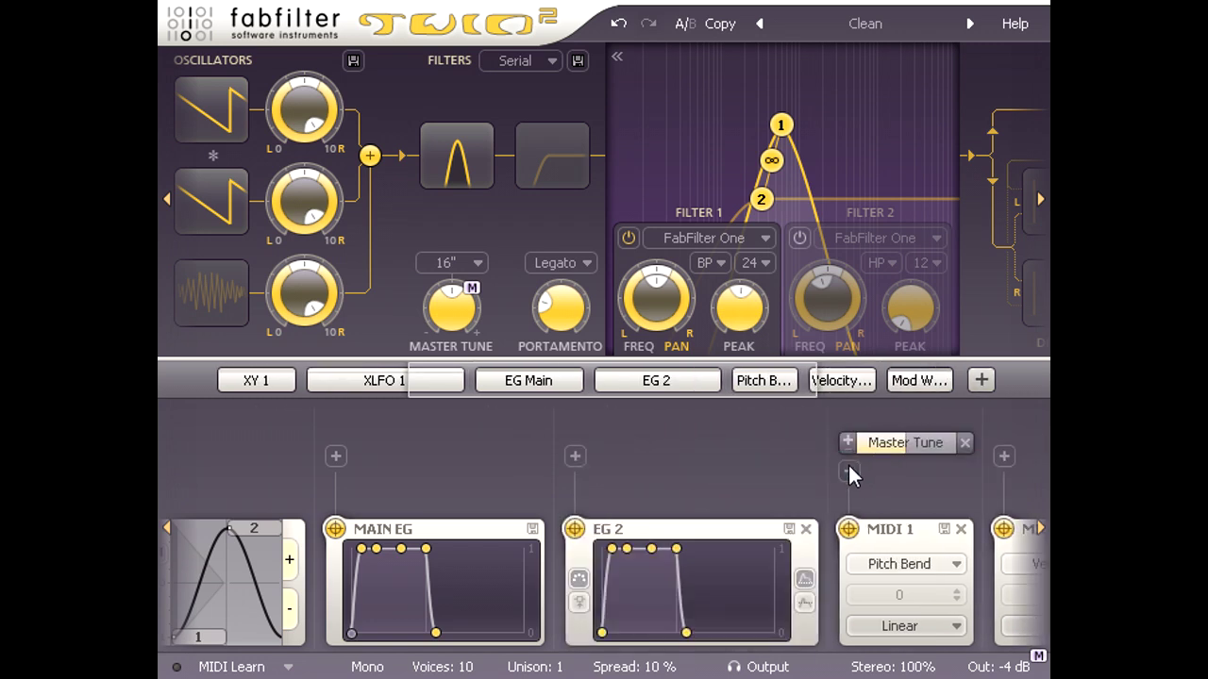
drag(574, 528, 666, 305)
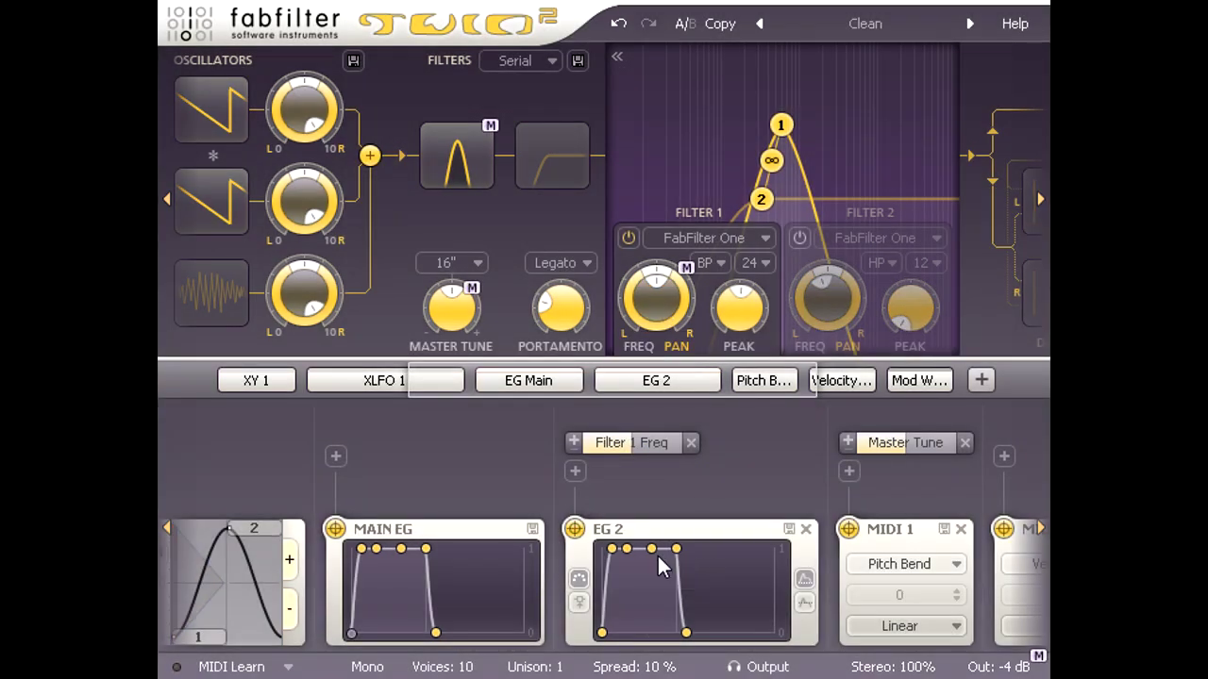
drag(655, 552, 647, 632)
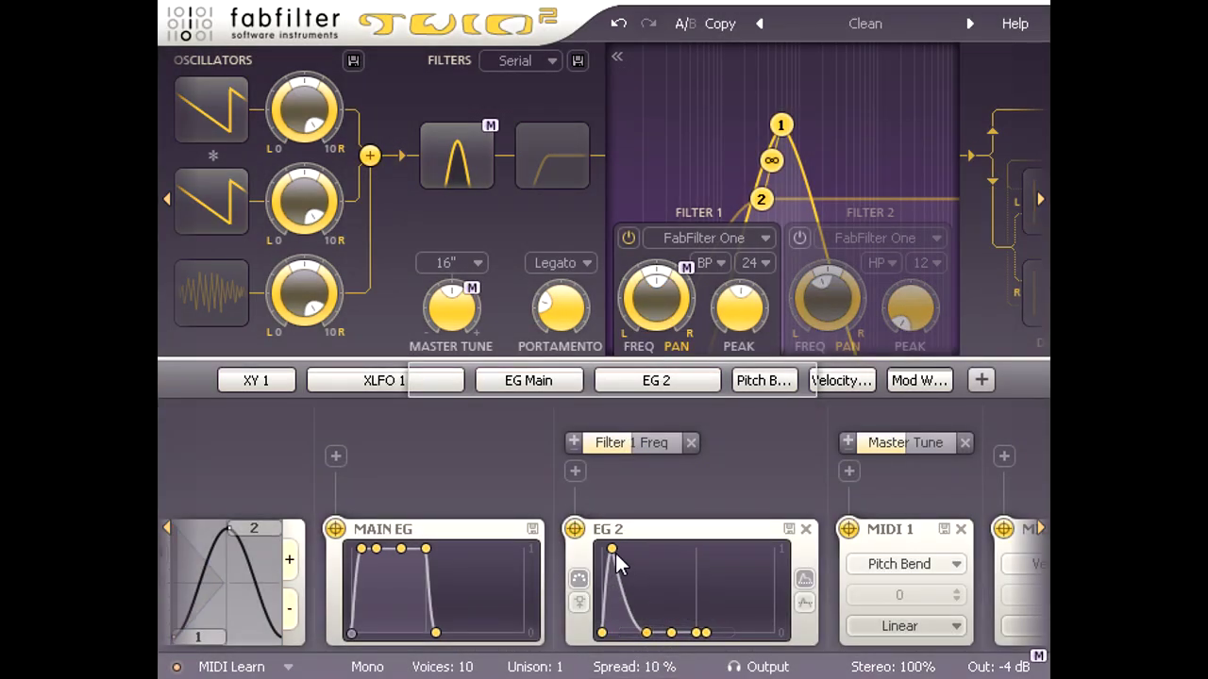
mouse_move(615, 551)
mouse_down()
mouse_move(639, 550)
mouse_move(624, 547)
mouse_up()
drag(661, 633, 660, 634)
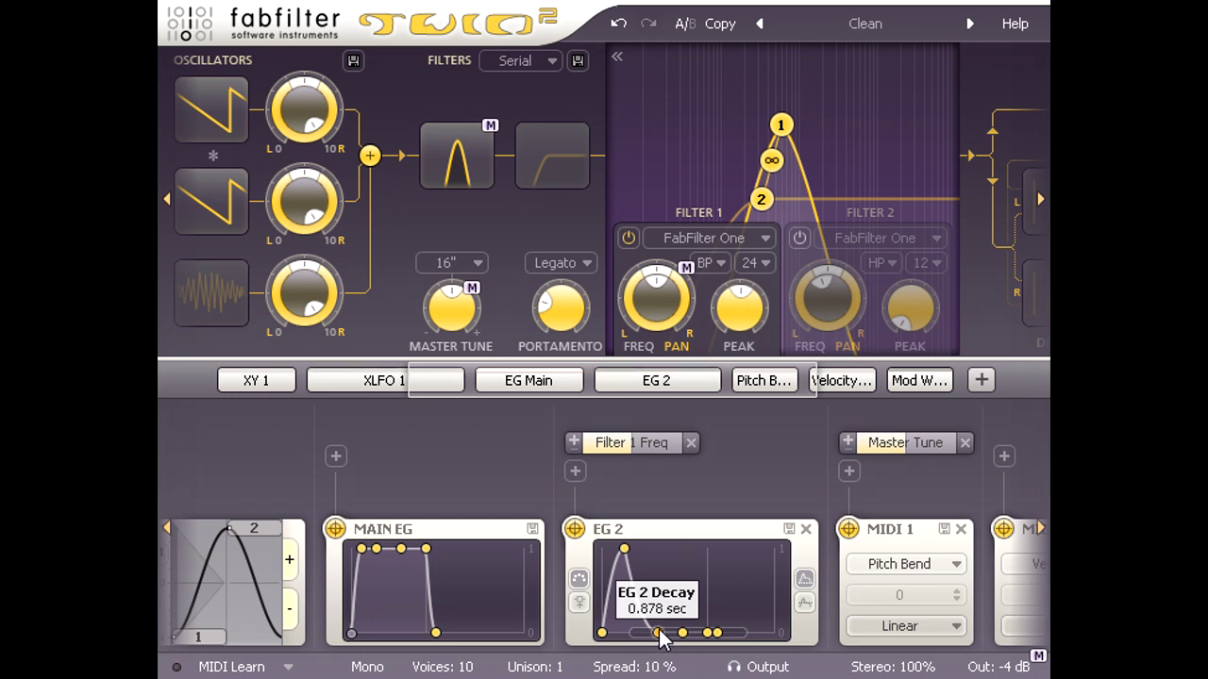
Turn on Filter 2 as a 24 dB band-pass and route both filters in Parallel.
click(800, 238)
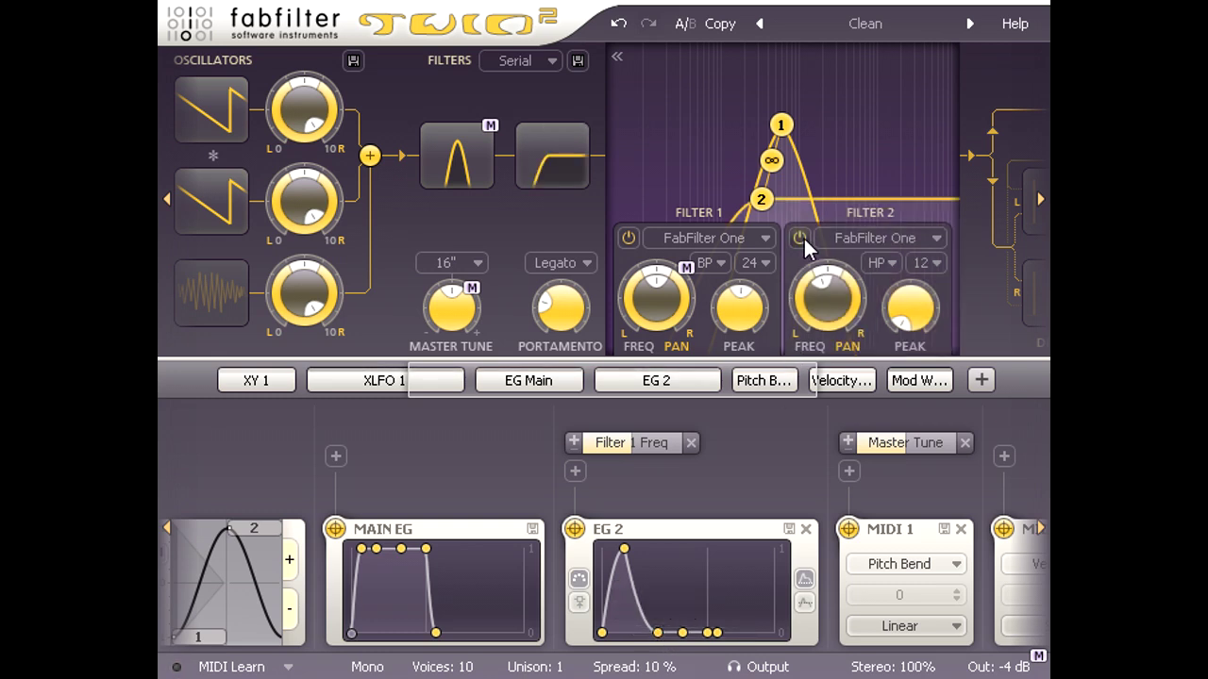
click(887, 263)
click(913, 347)
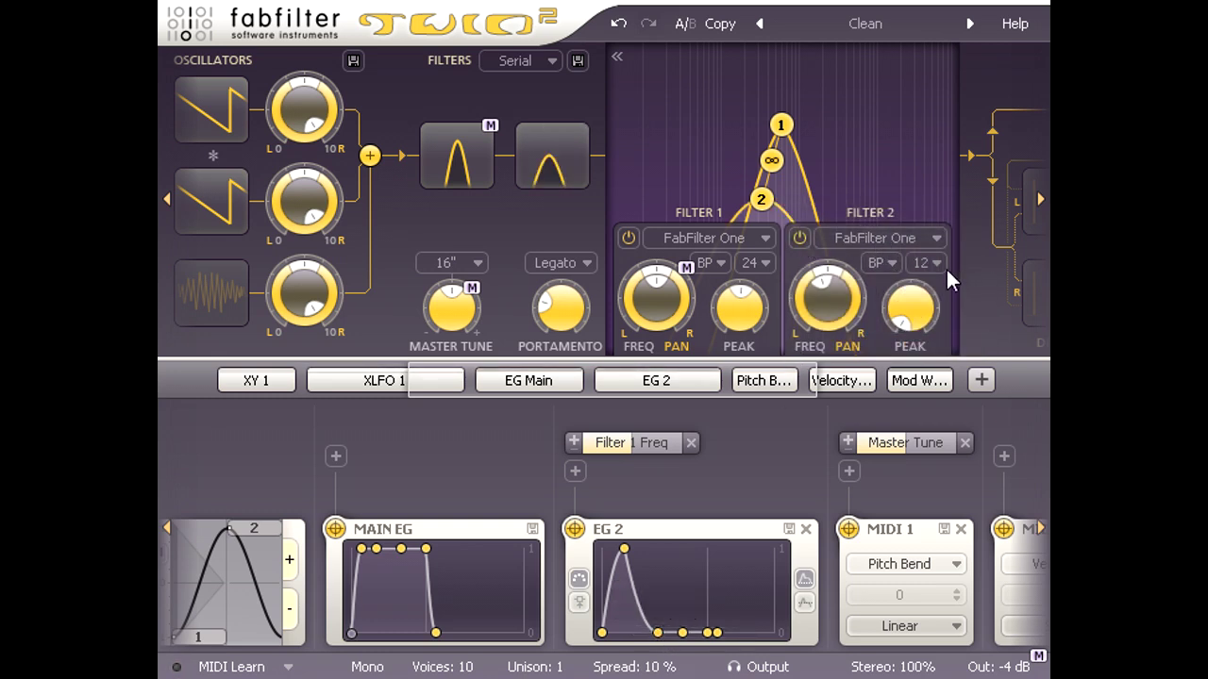
click(929, 263)
click(955, 321)
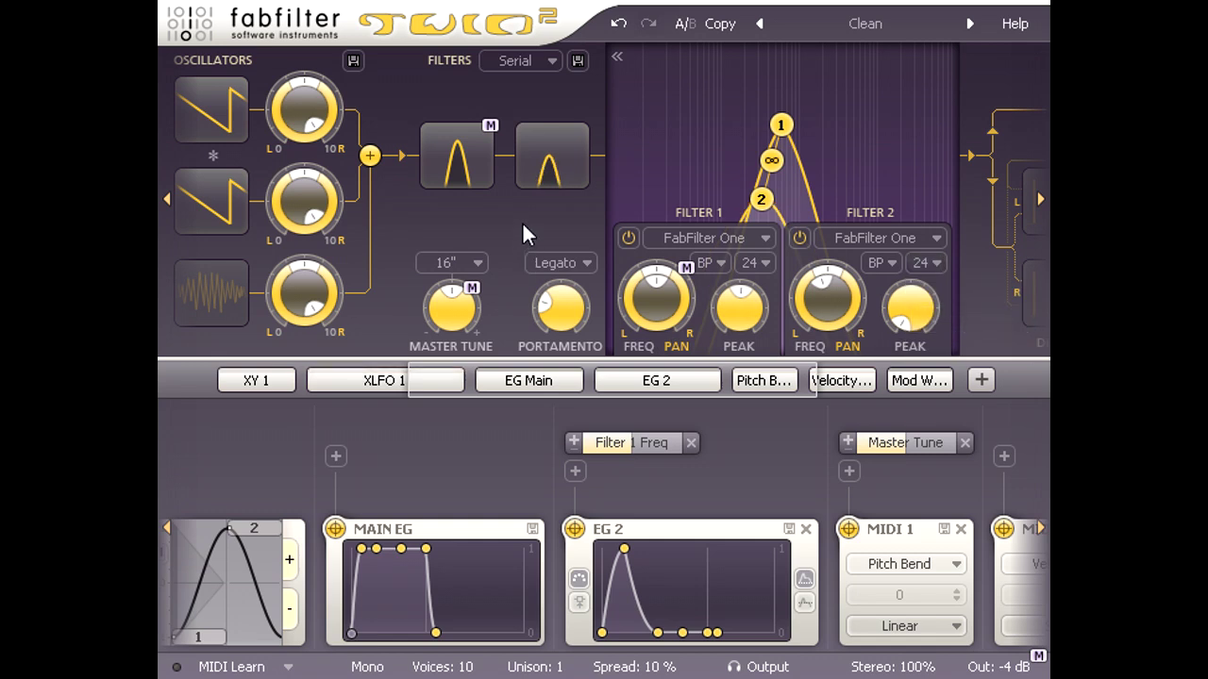
click(545, 62)
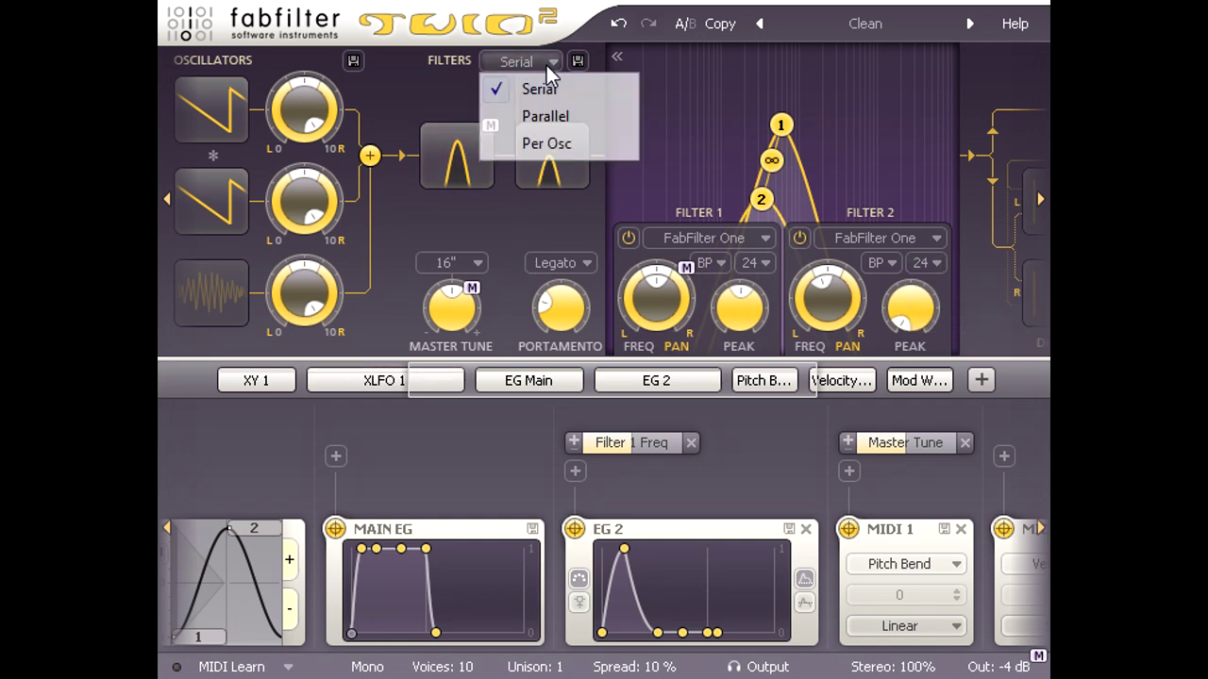
click(584, 124)
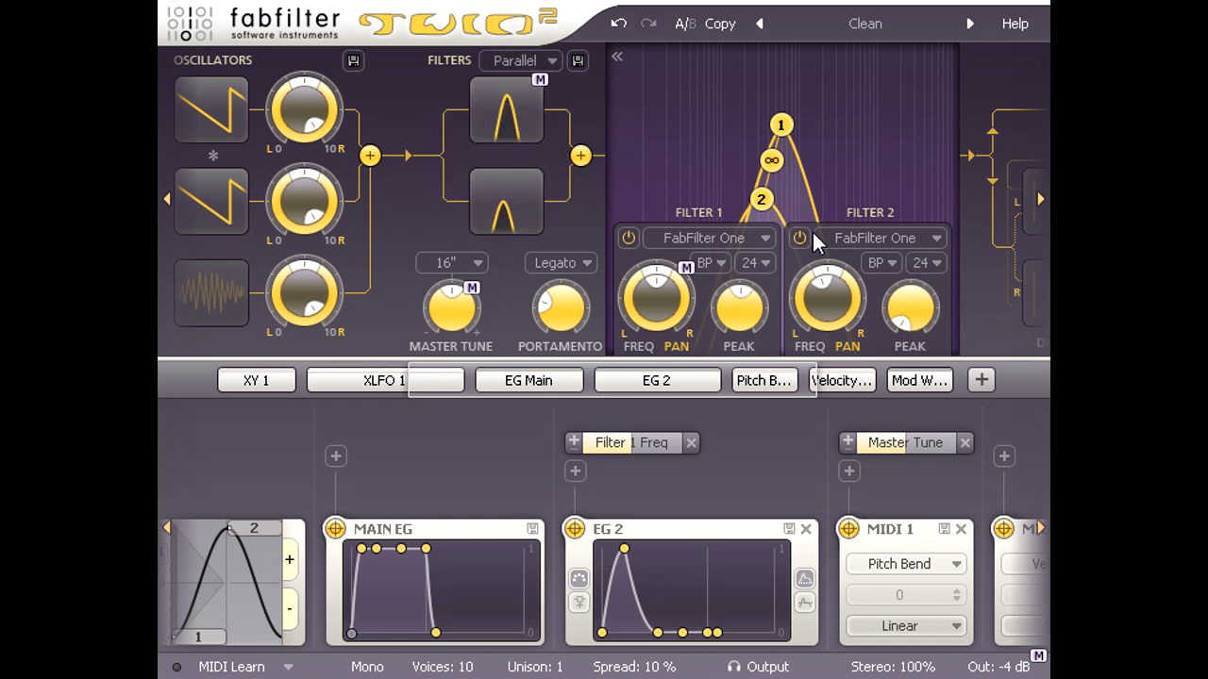
Raise Filter 2's peak and retune its band-pass frequency.
drag(913, 310, 918, 137)
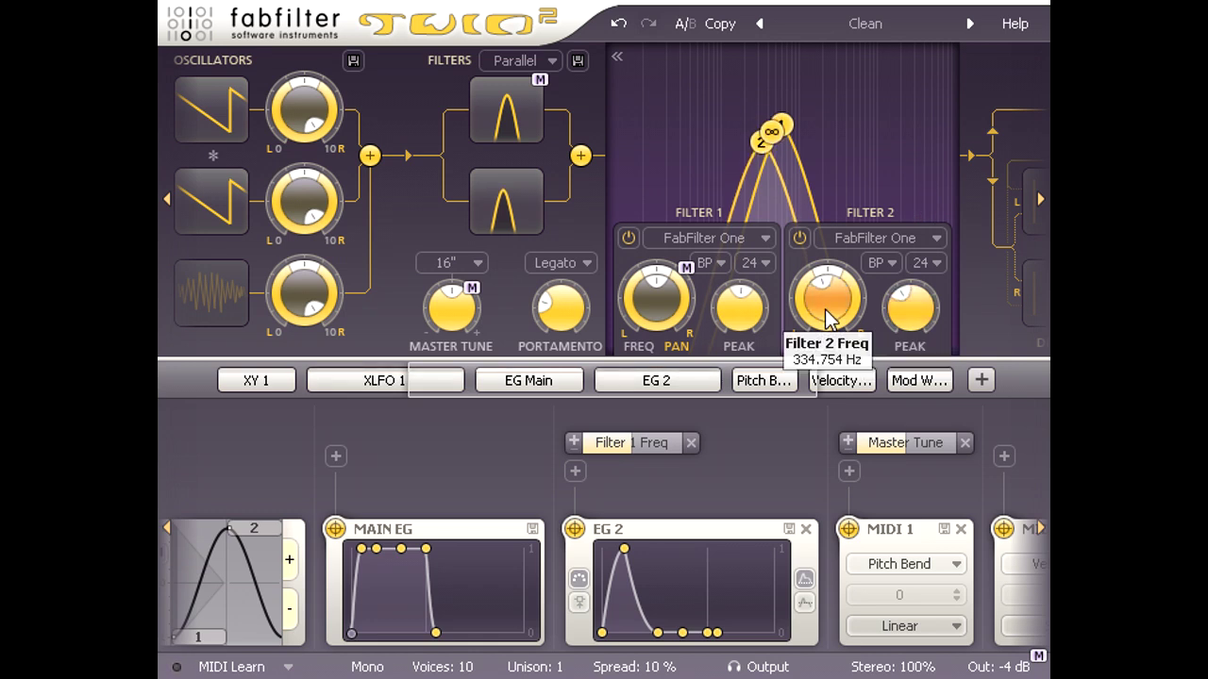
drag(826, 317, 826, 244)
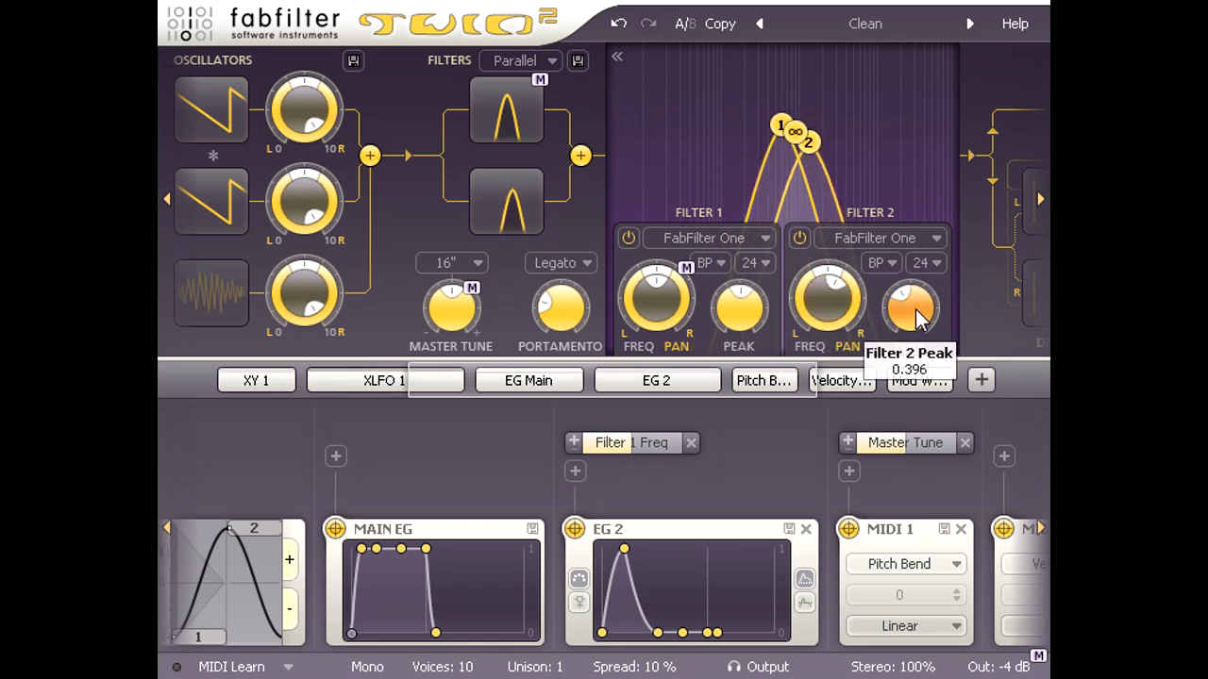
drag(916, 318, 916, 295)
mouse_move(822, 283)
mouse_down()
mouse_move(827, 325)
mouse_move(827, 280)
mouse_move(828, 302)
mouse_up()
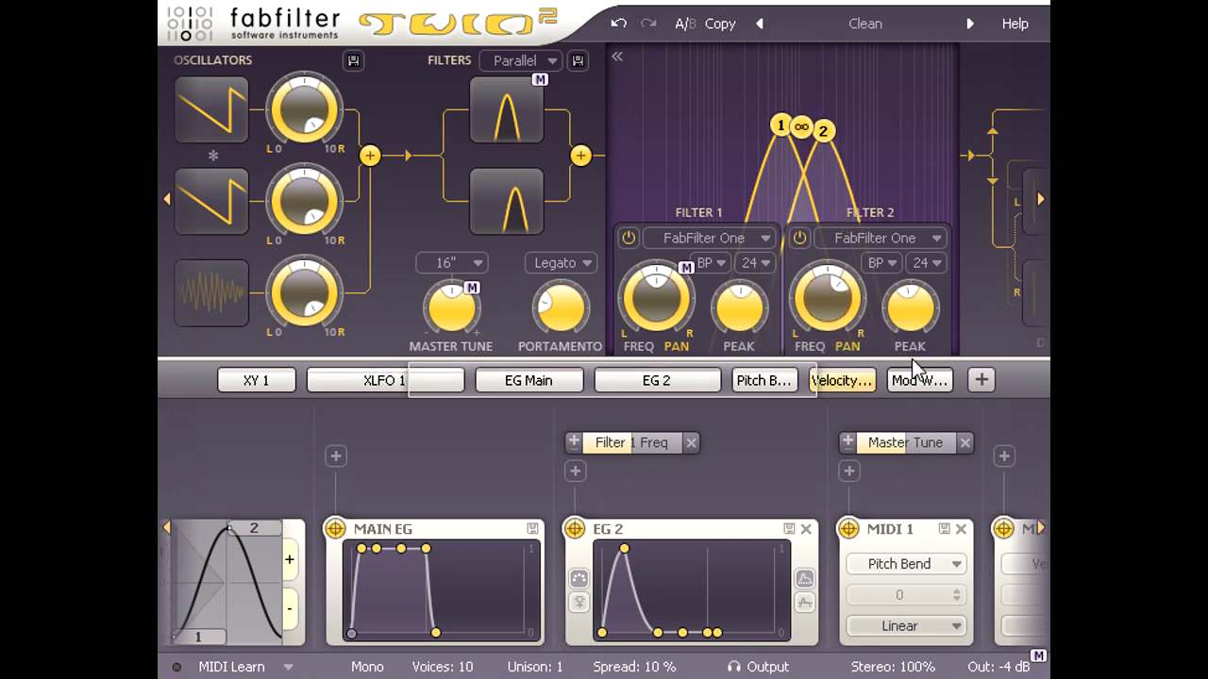
Add XLFO 2 with the Sample Hold Full Glide preset, routed to Filter 2 Freq.
click(981, 379)
click(840, 437)
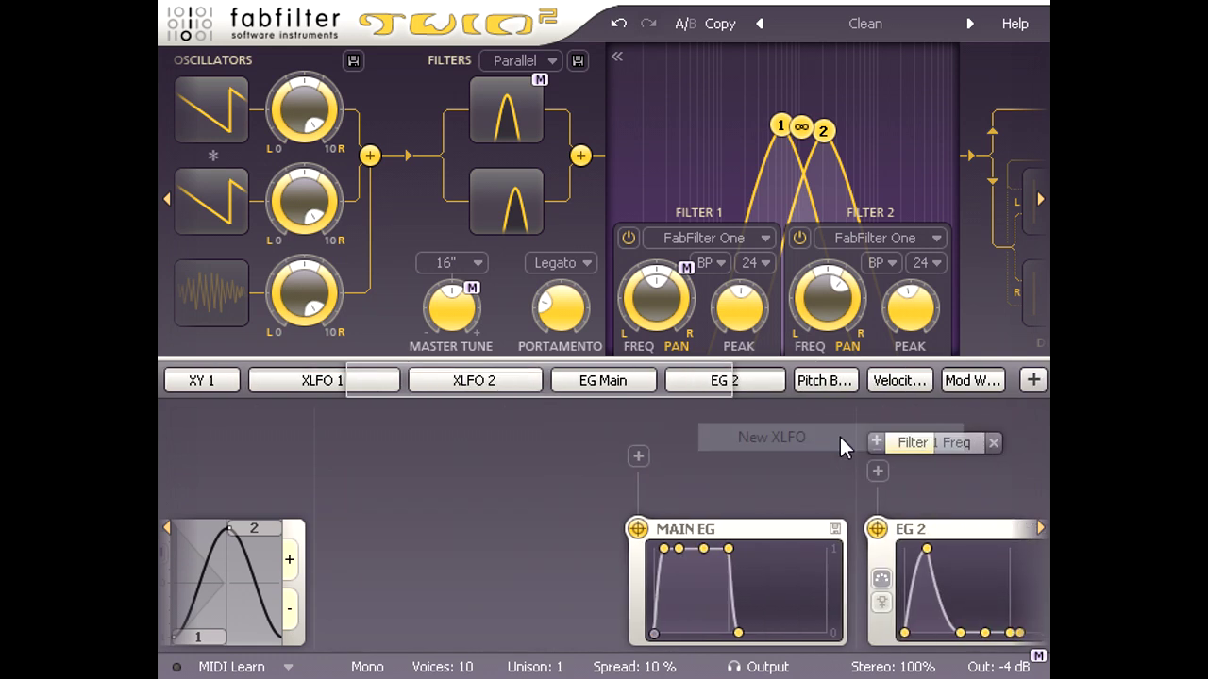
click(460, 531)
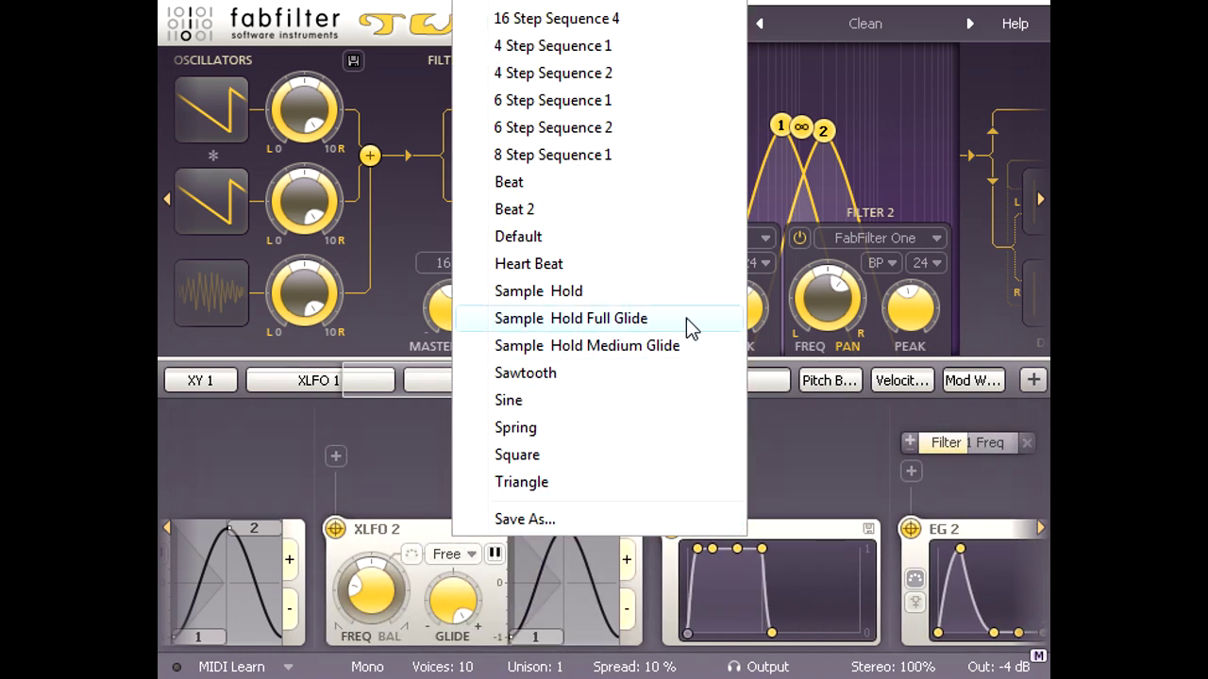
click(686, 325)
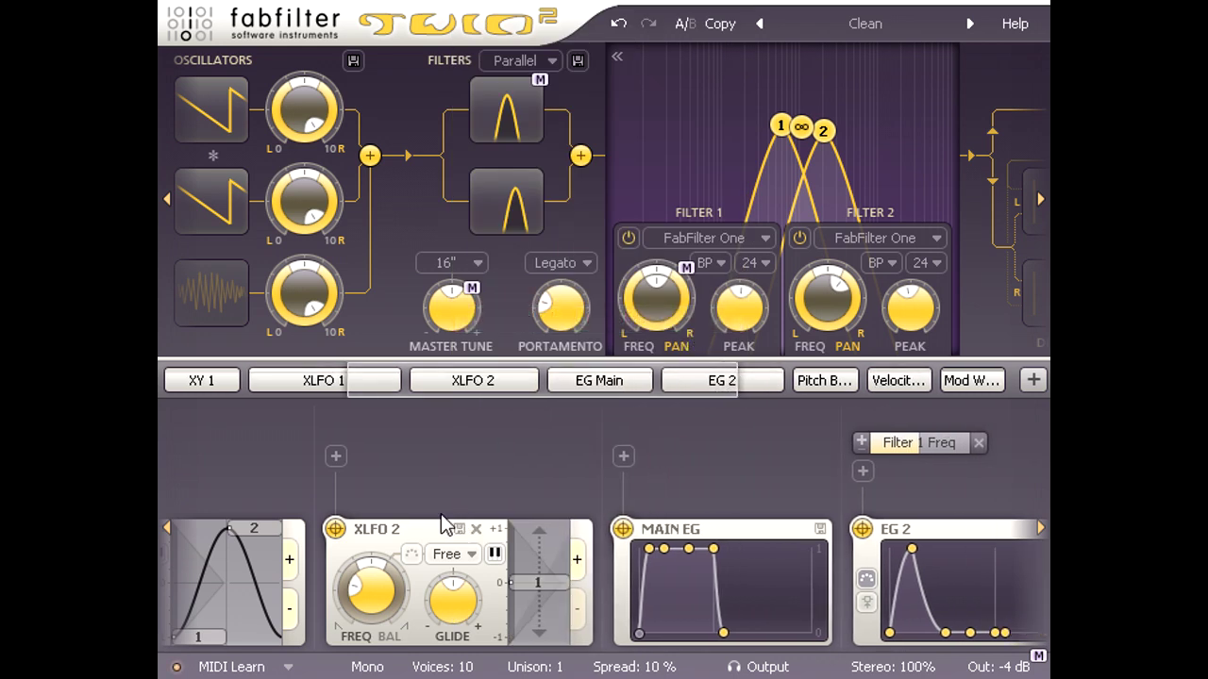
drag(338, 533, 833, 298)
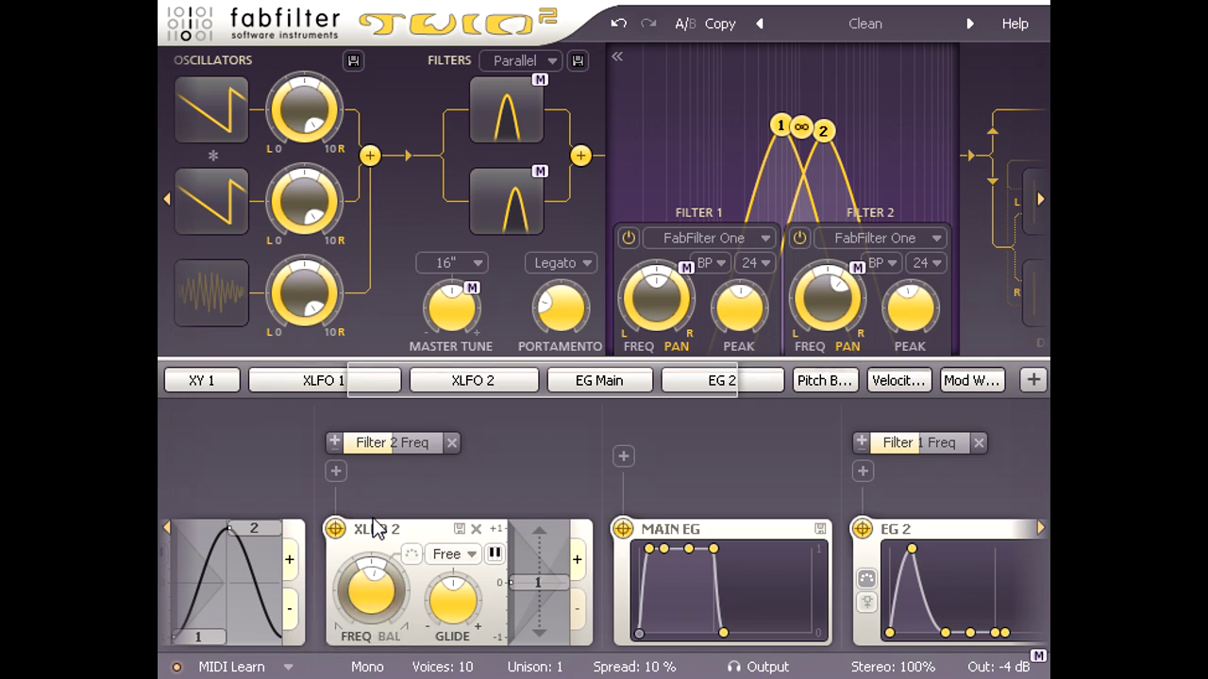
Route MIDI 2 Velocity to Filter 1 Peak and Filter 2 Peak, one slot level 0.314.
drag(614, 380, 917, 380)
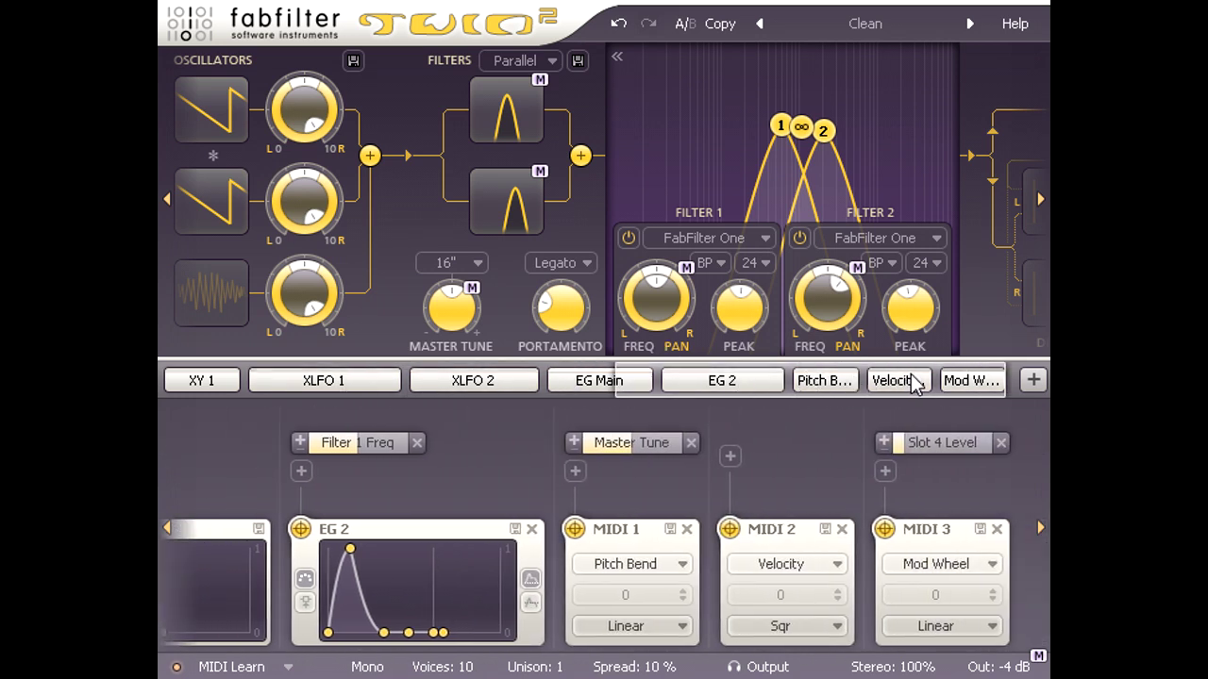
drag(730, 529, 740, 319)
drag(730, 529, 915, 321)
drag(876, 387, 875, 387)
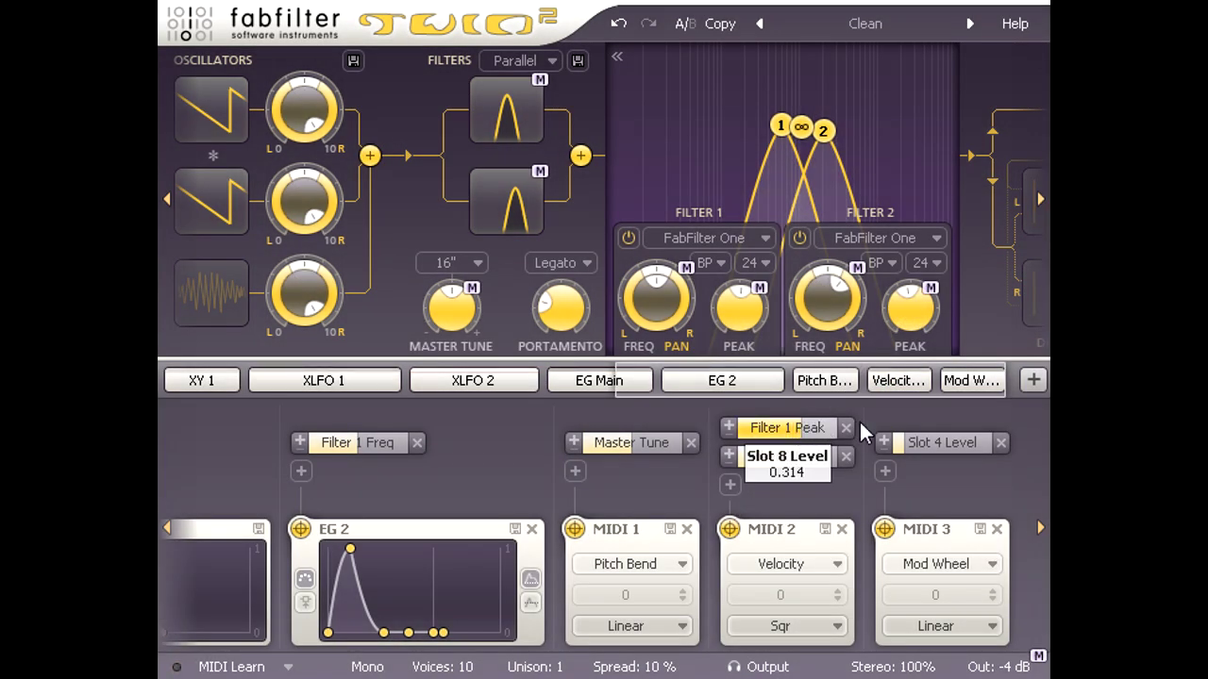